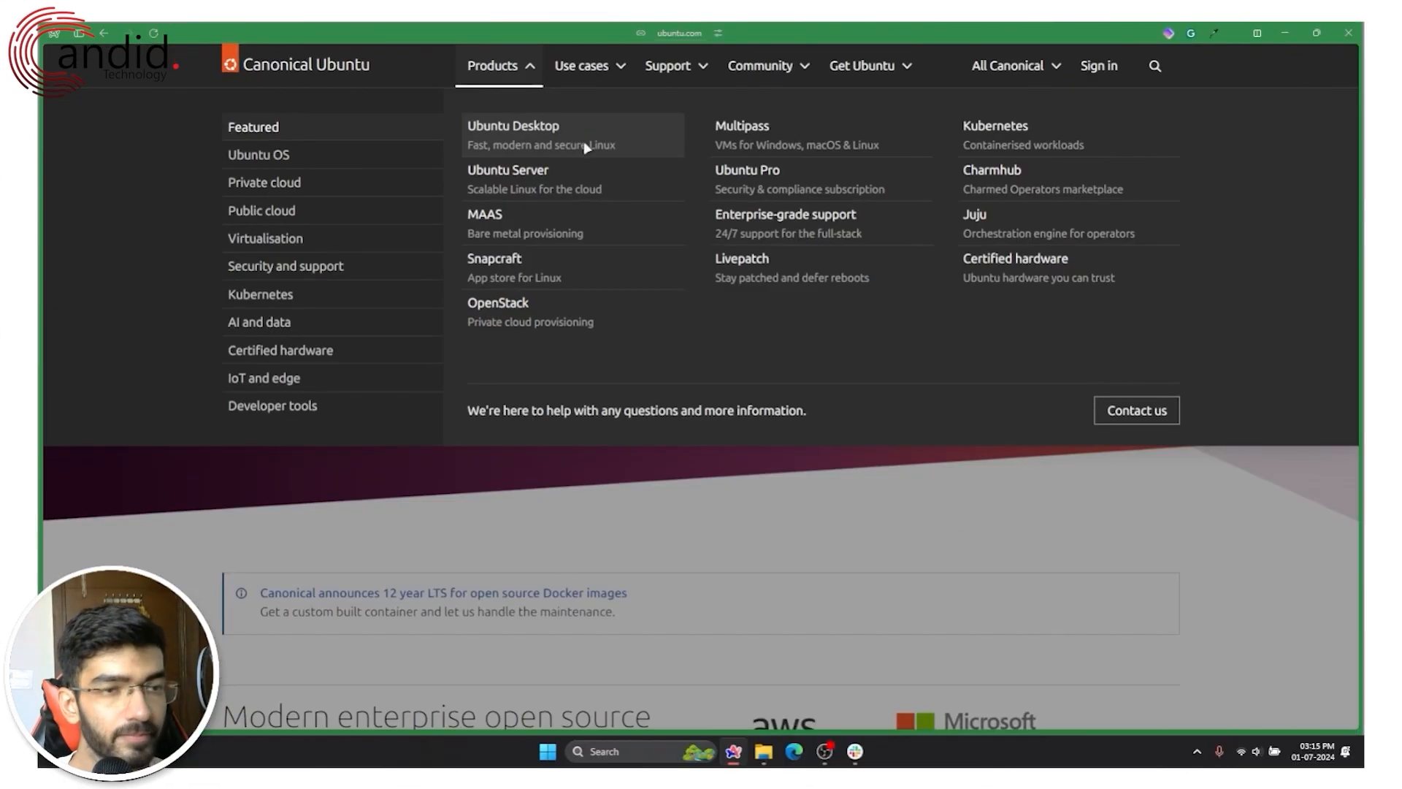
# Step: Go to the Ubuntu Desktop downloads page and read the five-year updates and Ubuntu Pro details
pyautogui.click(703, 276)
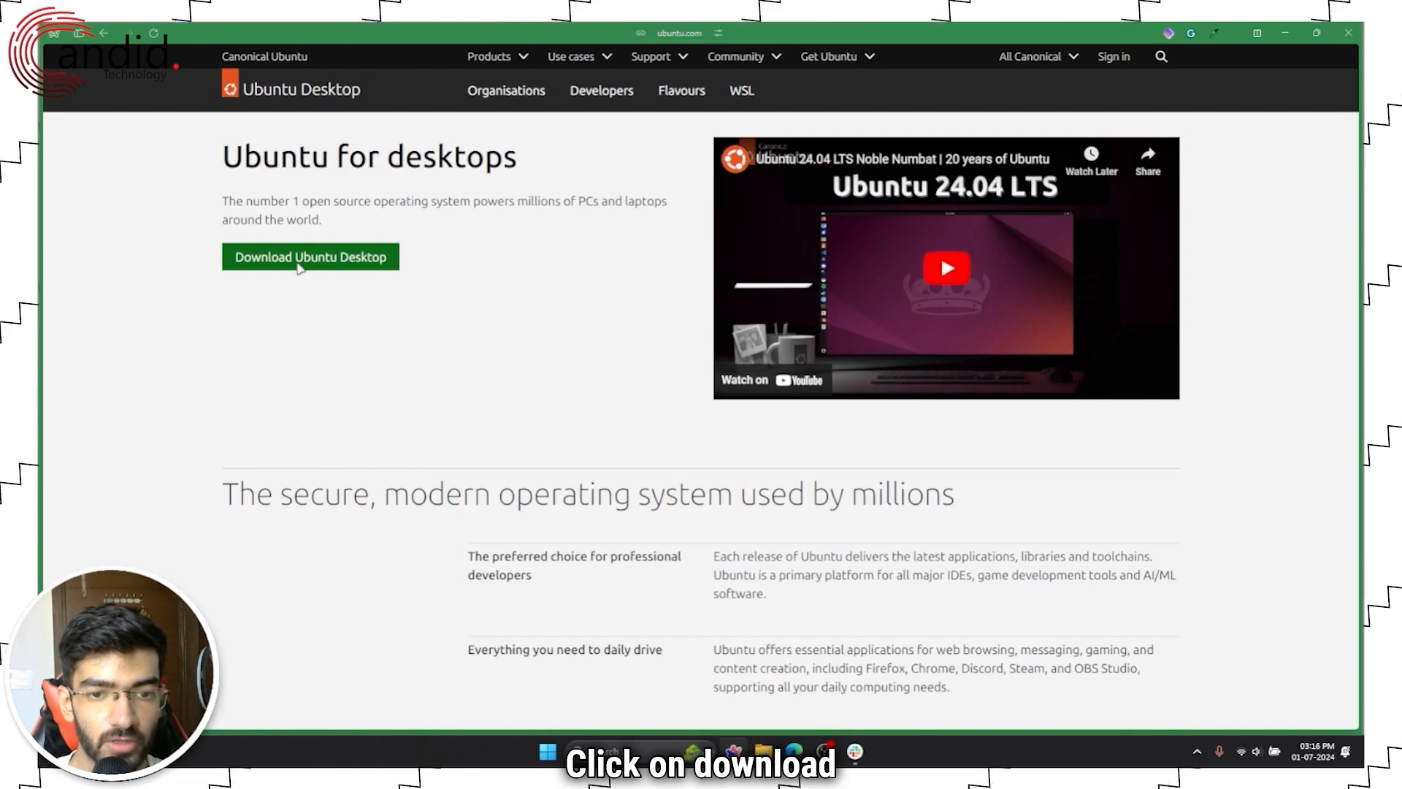
pyautogui.click(299, 266)
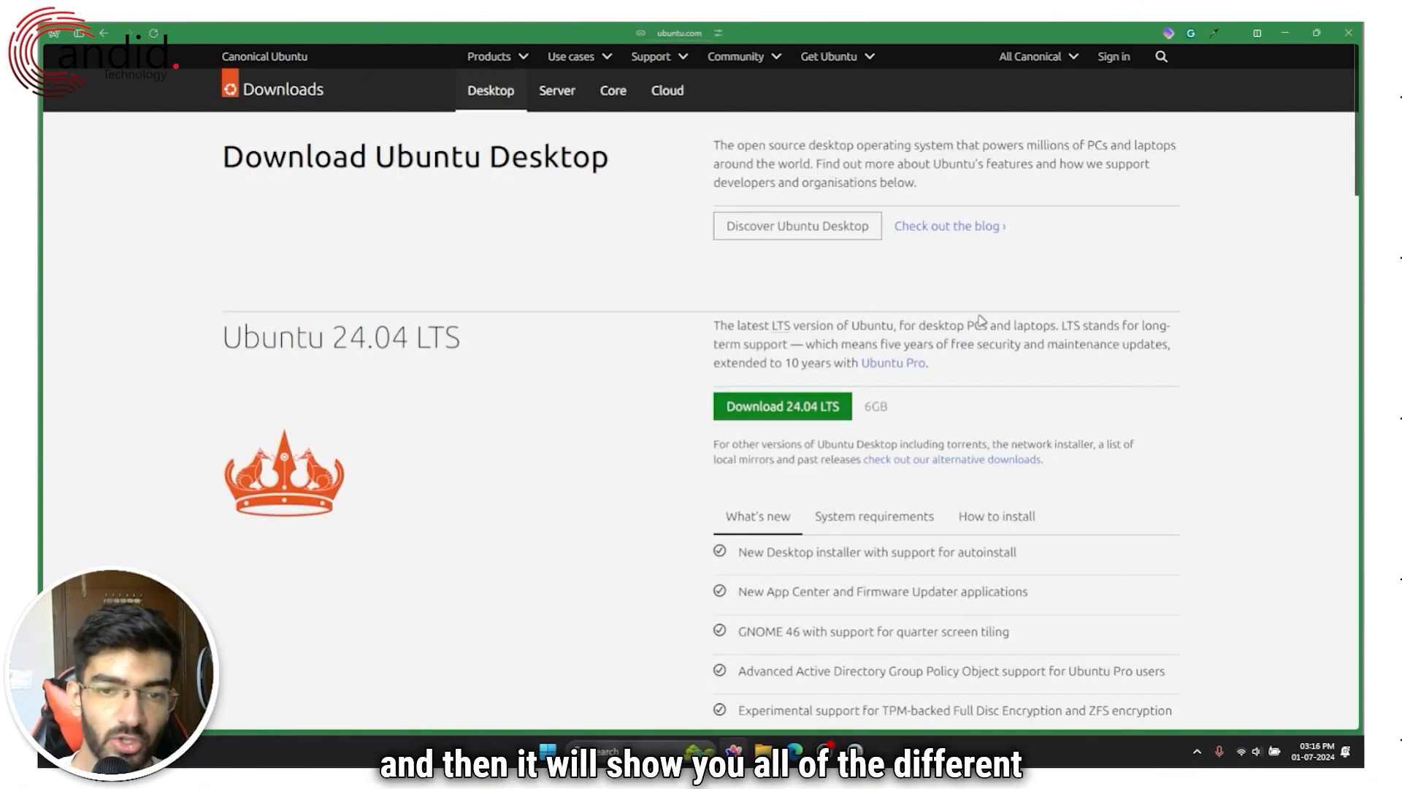
pyautogui.scroll(-3, 981, 320)
pyautogui.scroll(3, 982, 319)
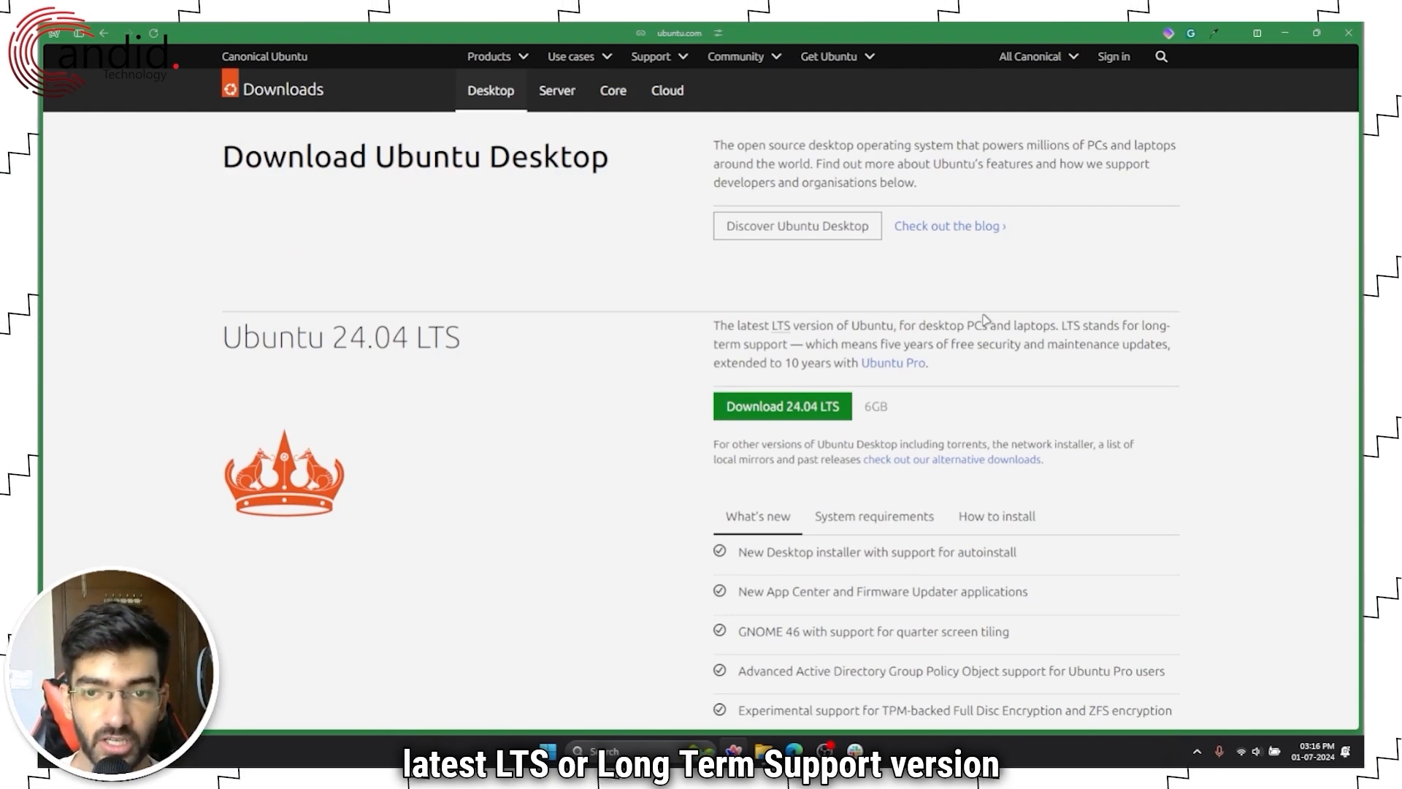
pyautogui.moveTo(841, 348); pyautogui.dragTo(1168, 348)
pyautogui.click(1127, 373)
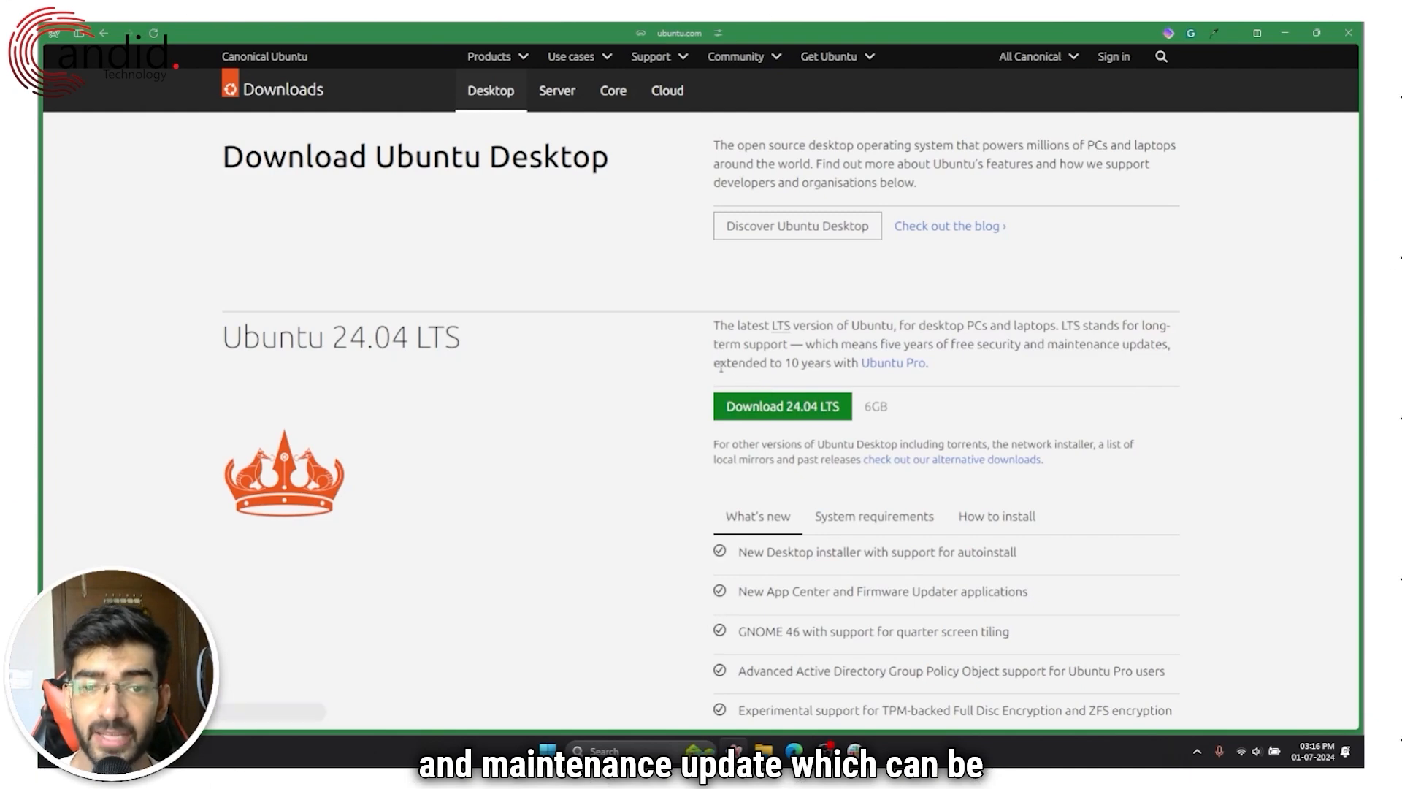
pyautogui.moveTo(713, 363); pyautogui.dragTo(925, 363)
pyautogui.click(1036, 382)
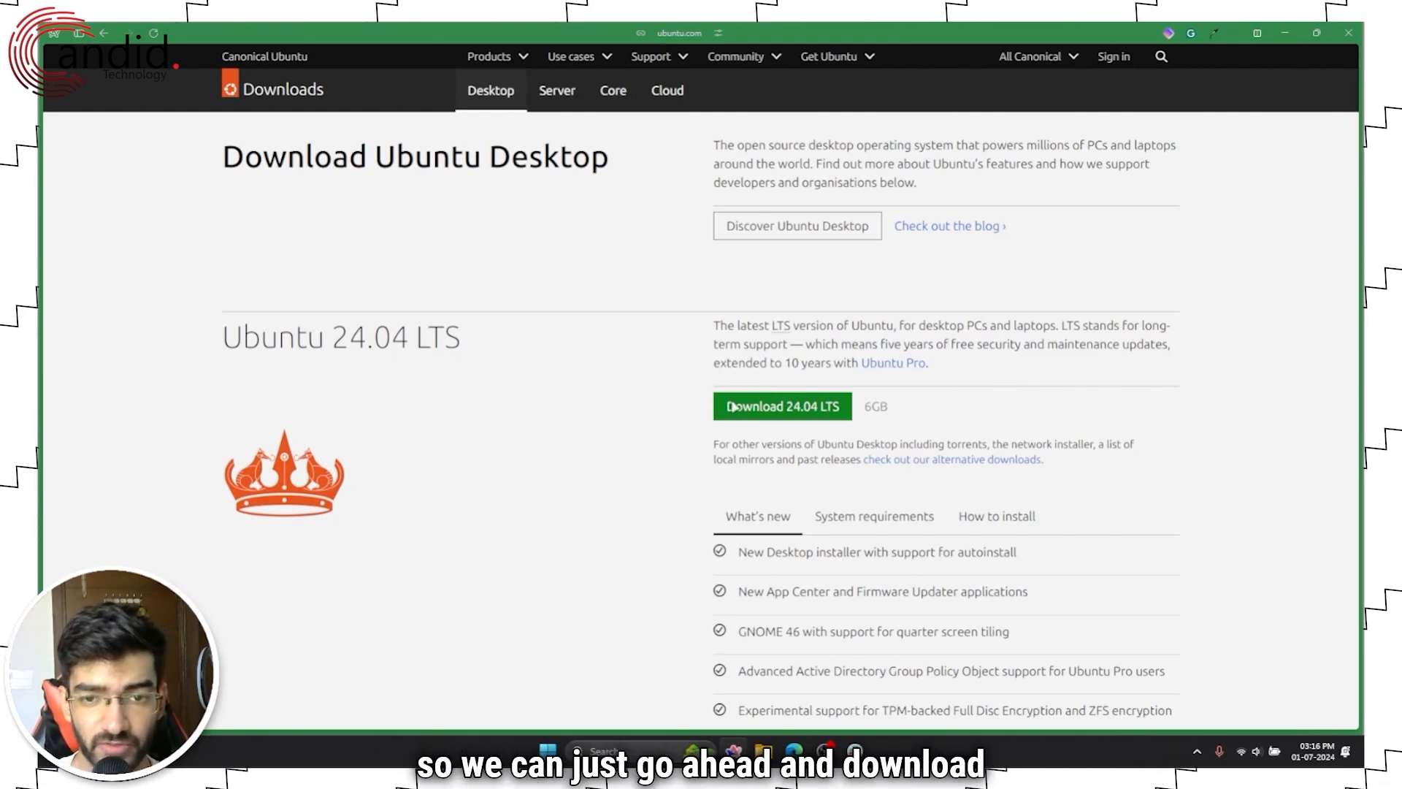
# Step: Start the Ubuntu 24.04 LTS download, then cancel saving since the ISO already exists
pyautogui.click(807, 415)
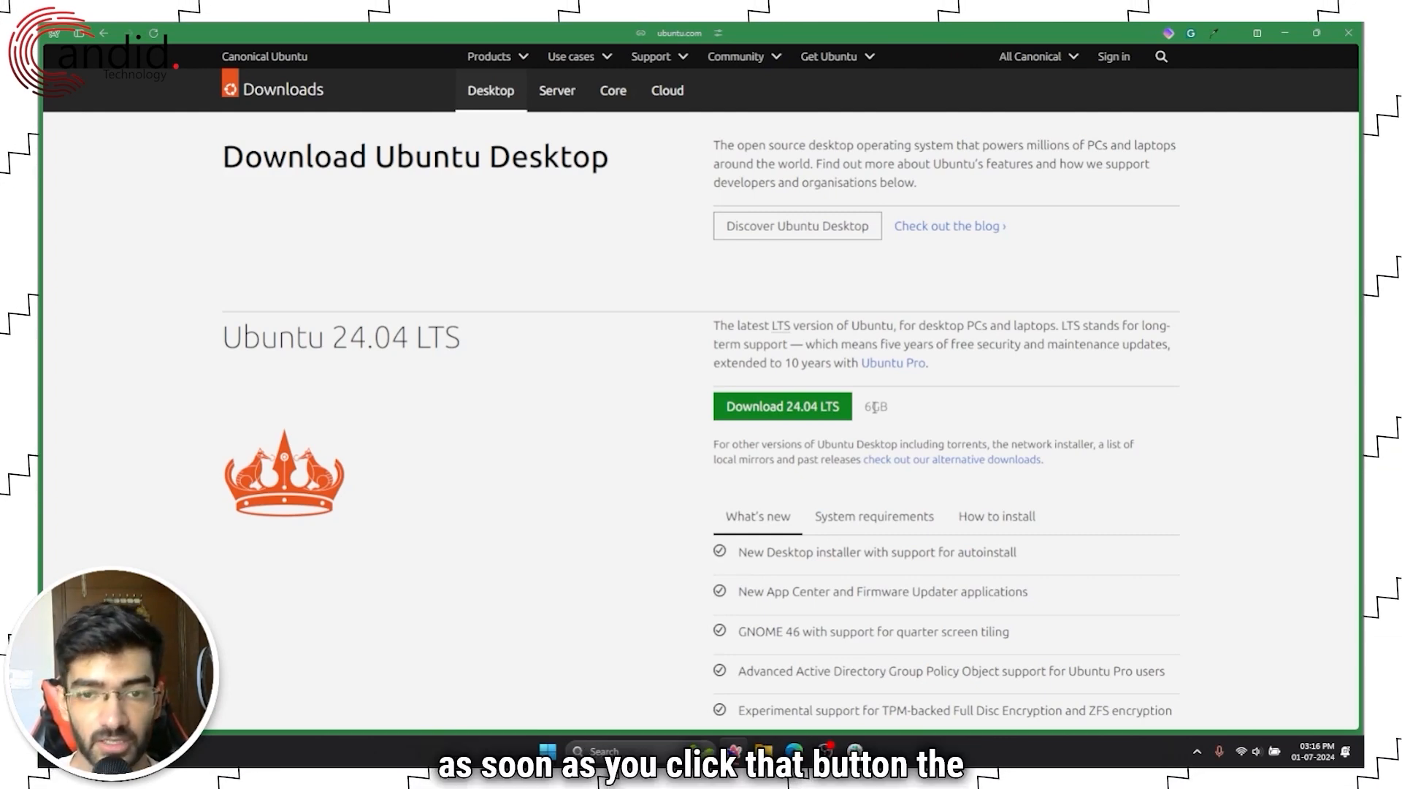
pyautogui.click(796, 406)
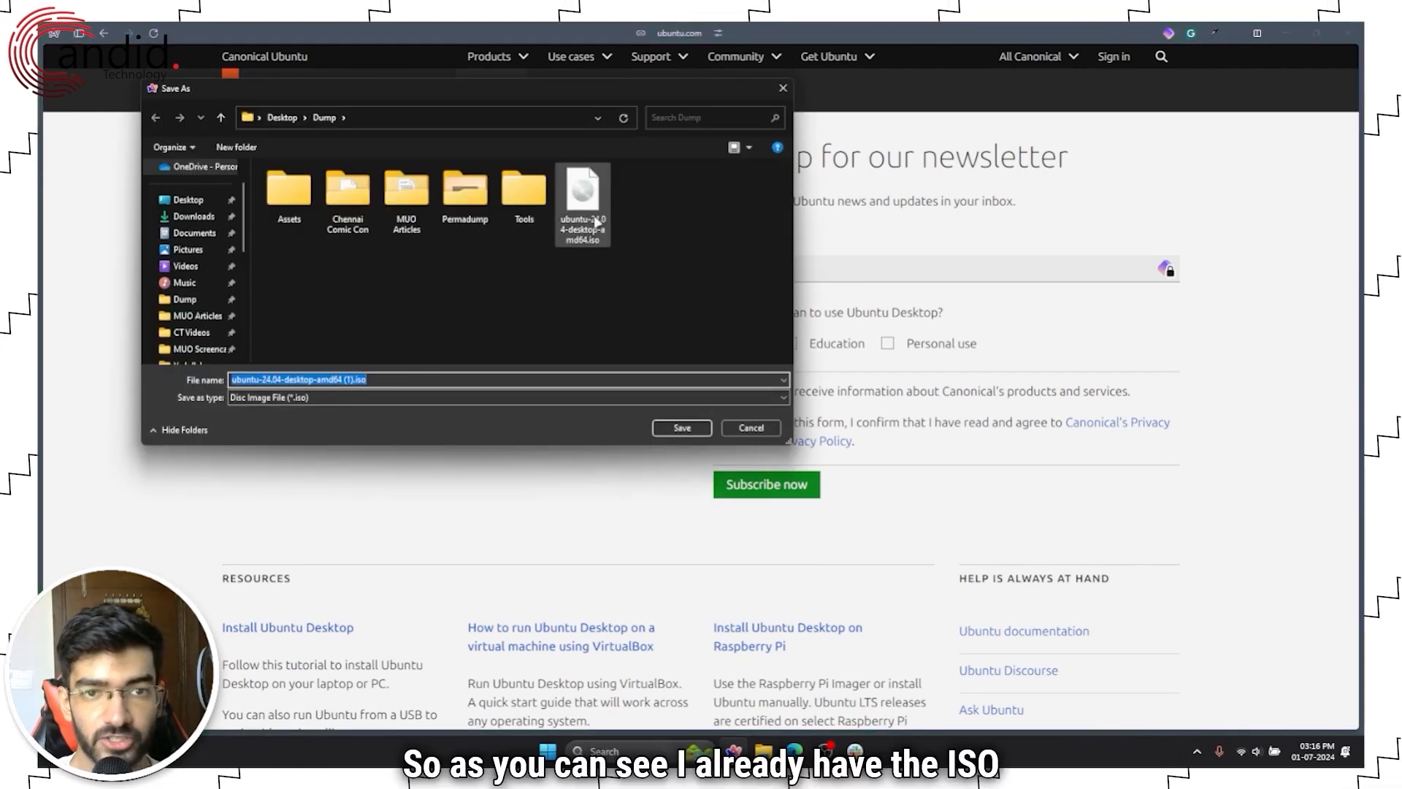
pyautogui.click(597, 221)
pyautogui.click(750, 427)
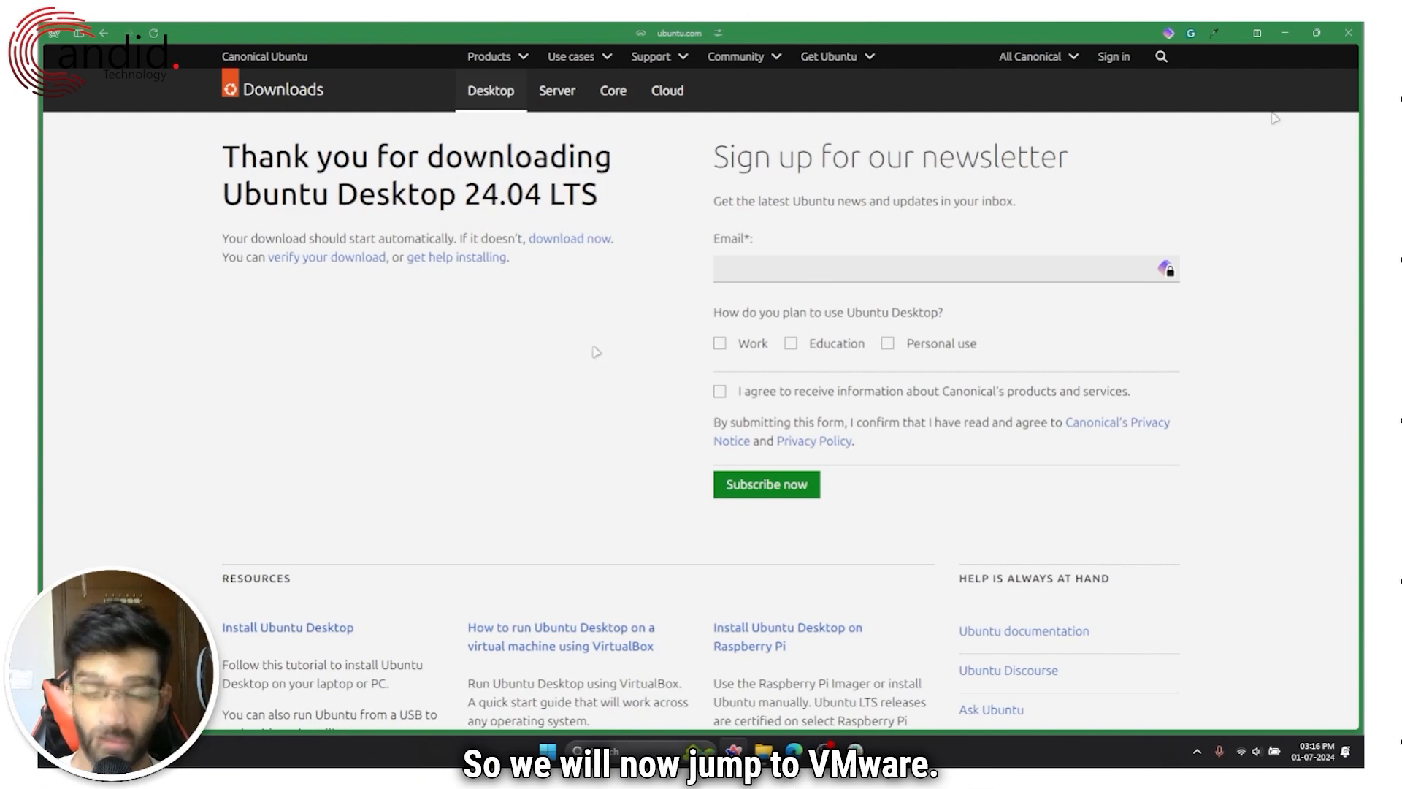
# Step: Launch Oracle VM VirtualBox from PowerToys Run by searching 'virt'
pyautogui.hotkey('alt', 'space')
pyautogui.write('vmware')
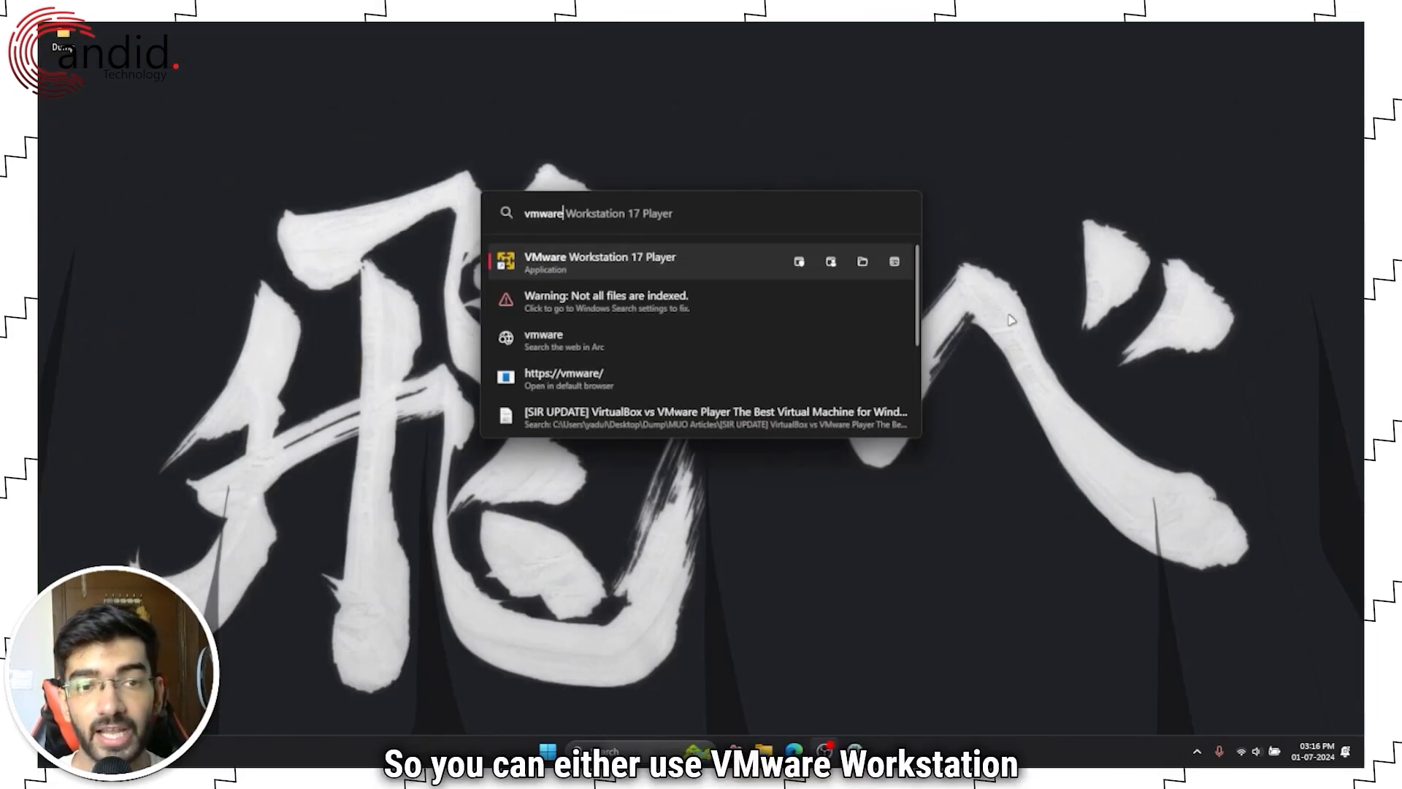
pyautogui.press('BackSpace')
pyautogui.press('BackSpace')
pyautogui.press('BackSpace')
pyautogui.press('BackSpace')
pyautogui.press('BackSpace')
pyautogui.press('BackSpace')
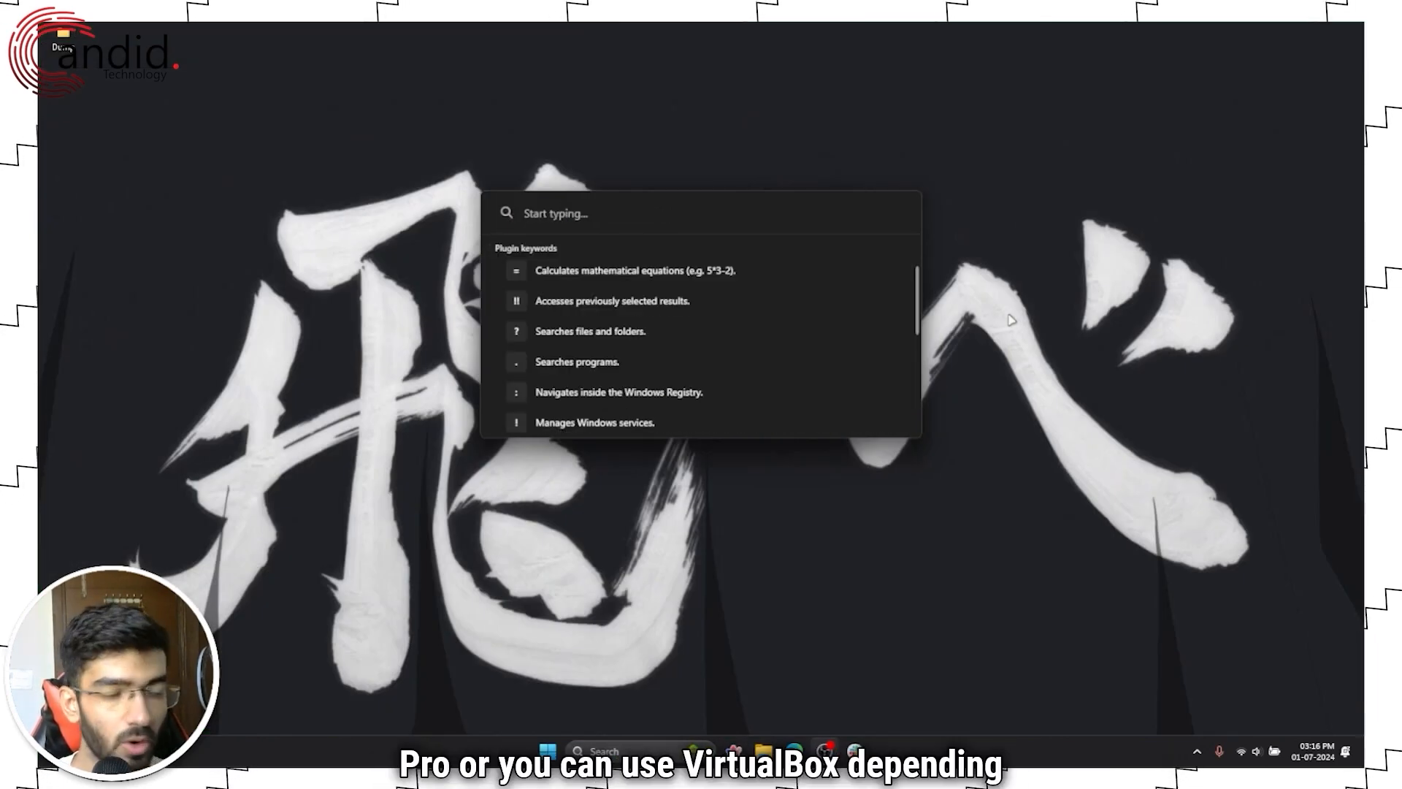
pyautogui.write('virt')
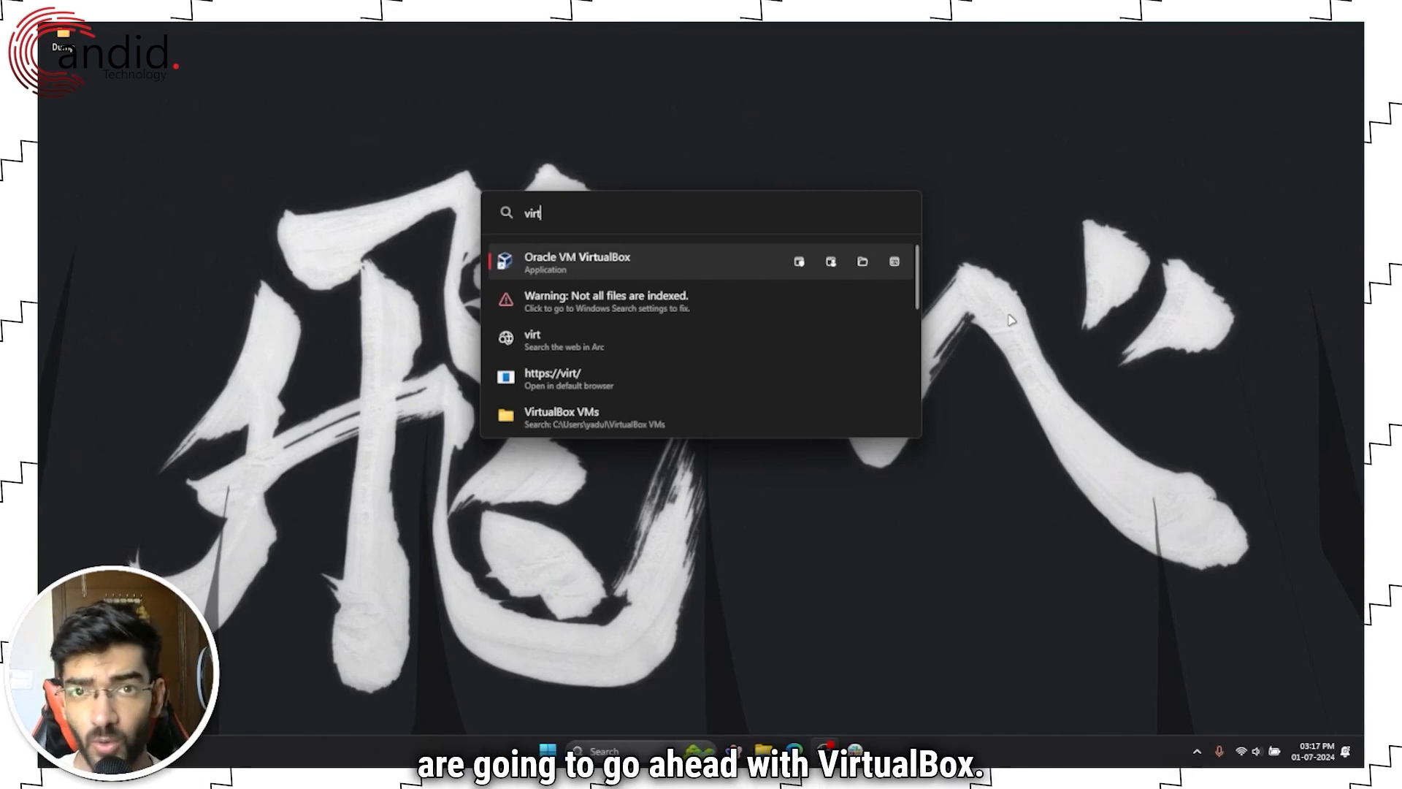
pyautogui.press('Return')
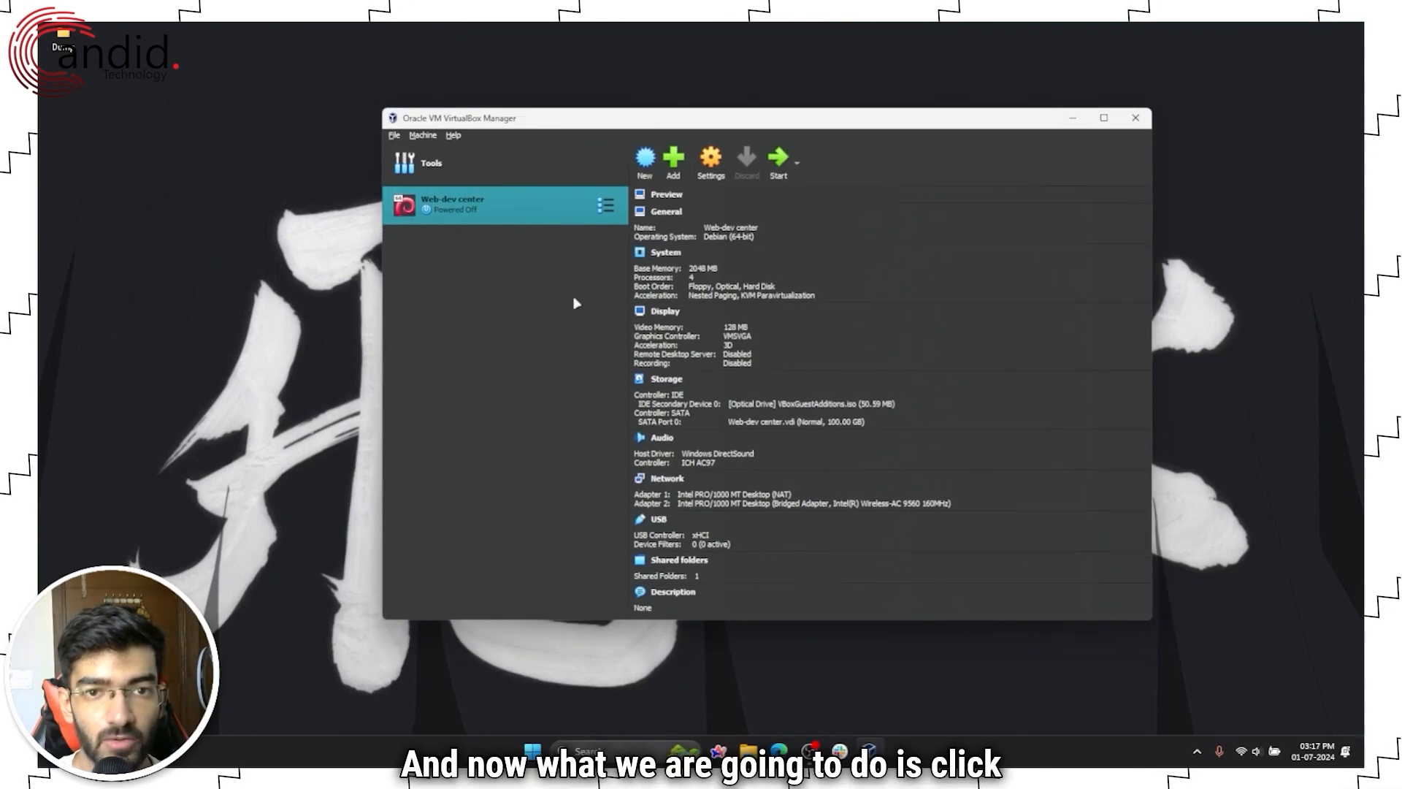
# Step: Begin a new machine named 'Ubuntu Test Install', detected as Linux, Ubuntu (64-bit)
pyautogui.click(394, 135)
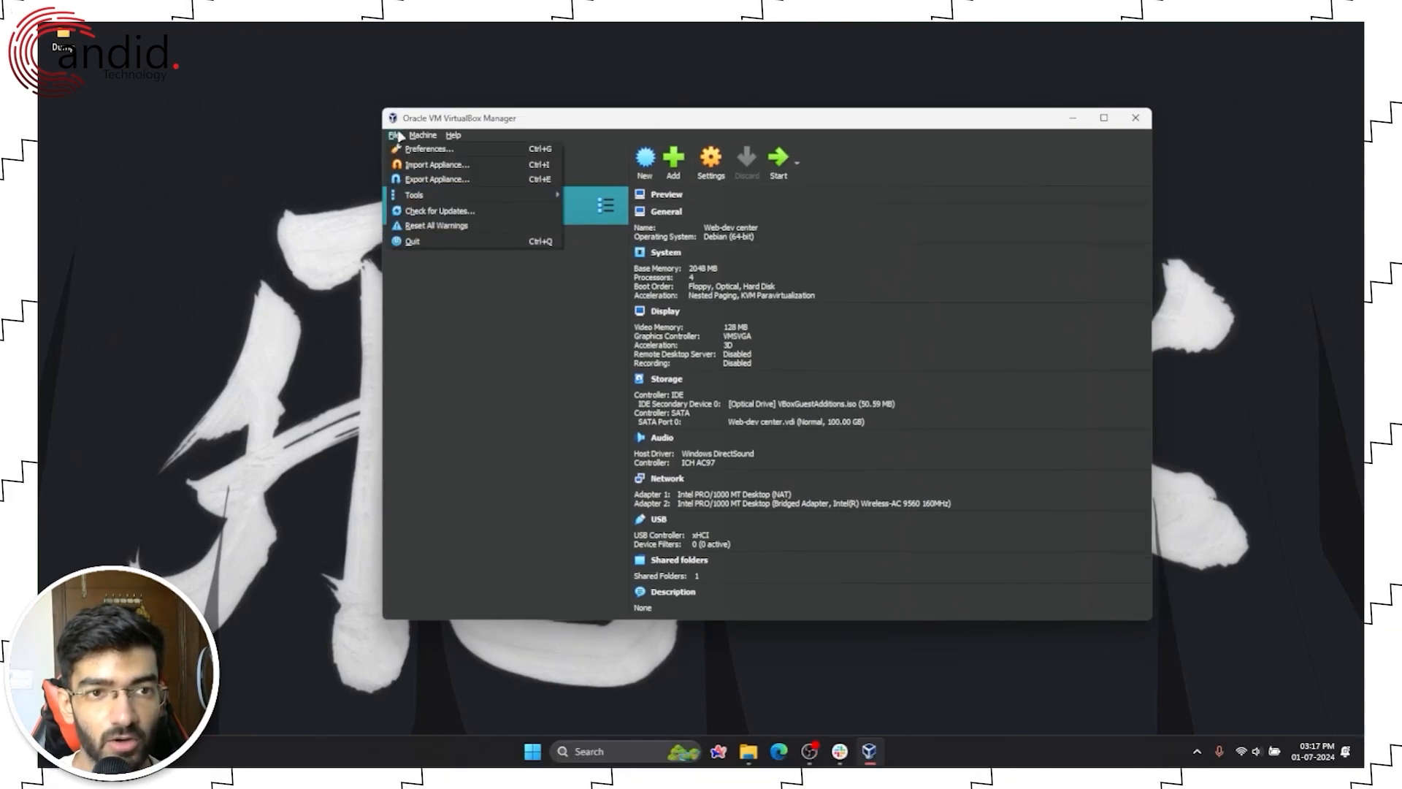
pyautogui.click(464, 322)
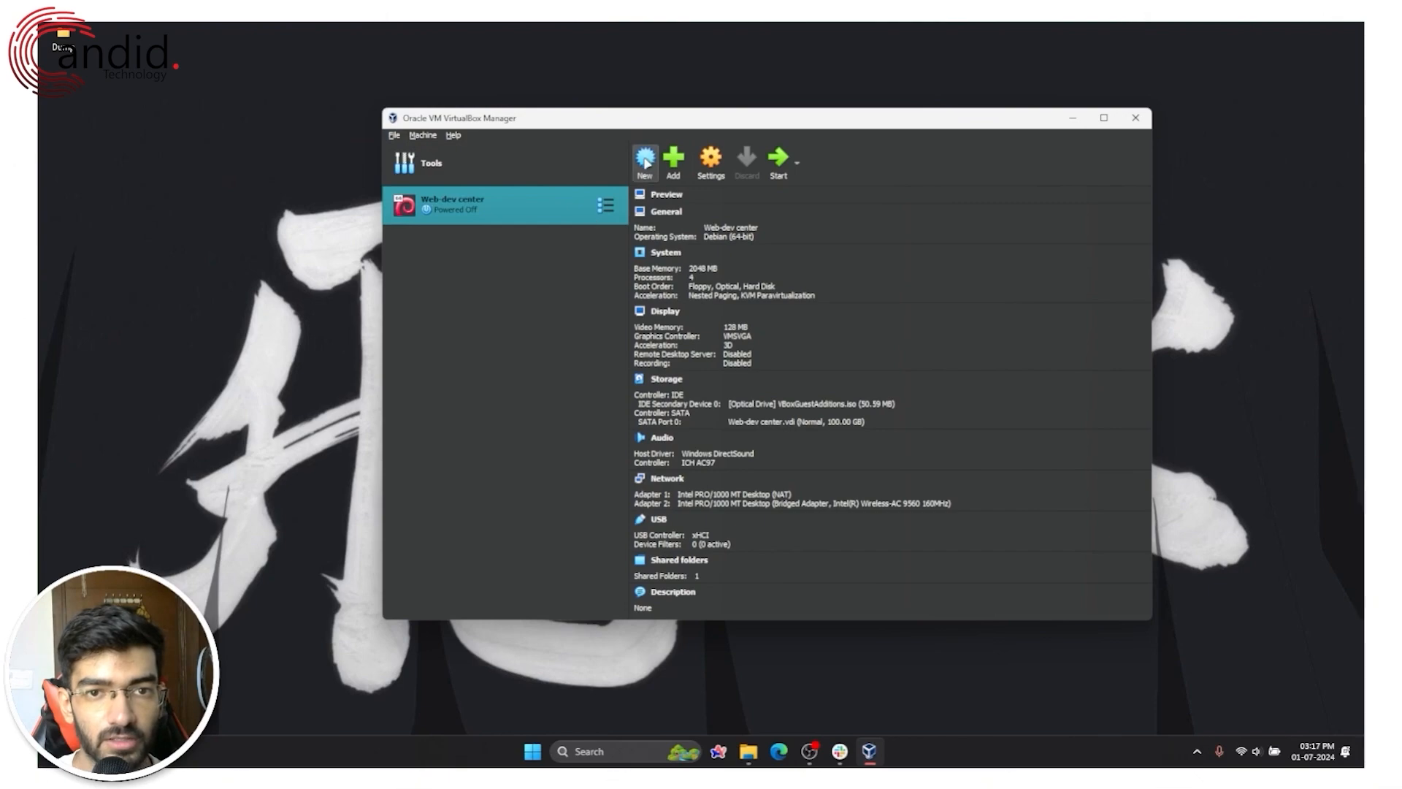
pyautogui.click(646, 162)
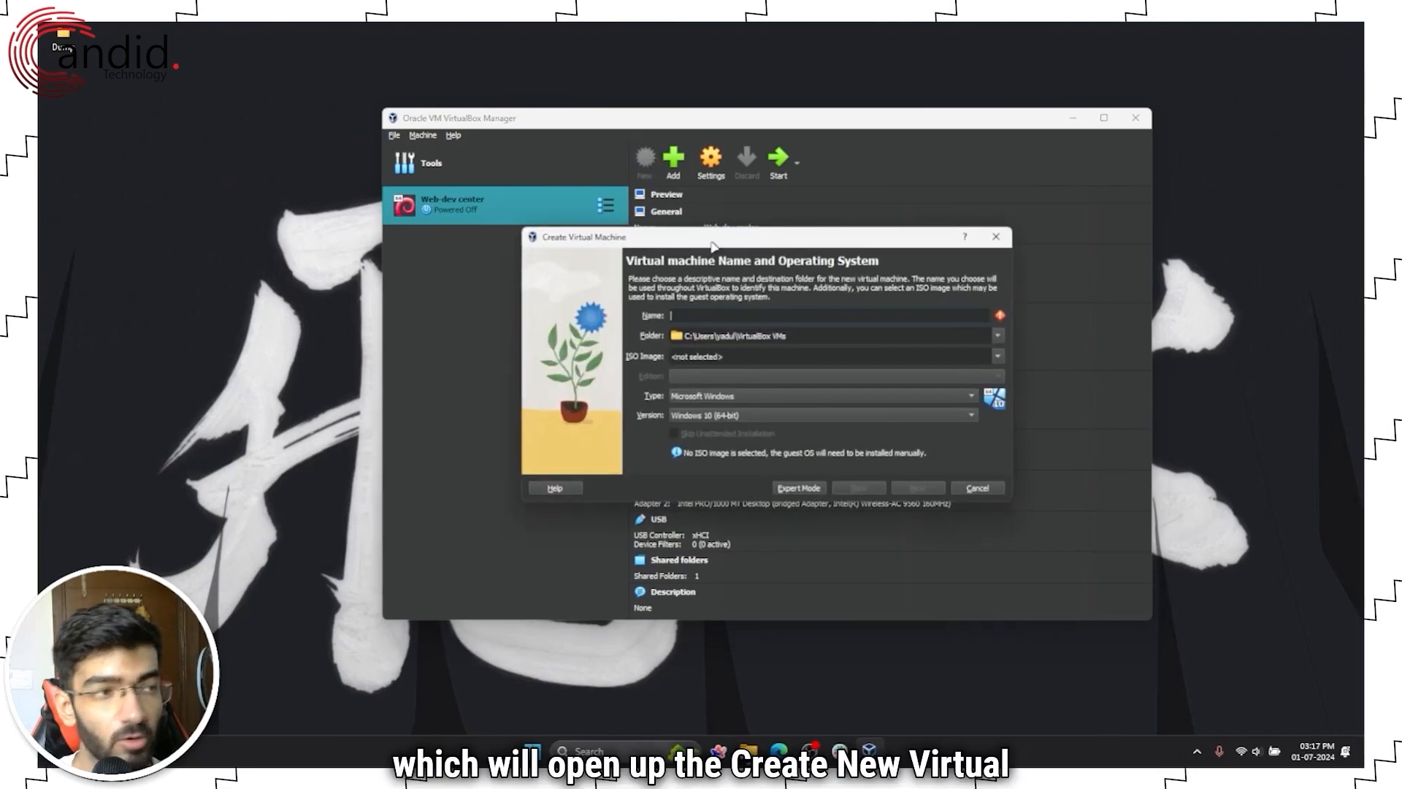
pyautogui.write('`')
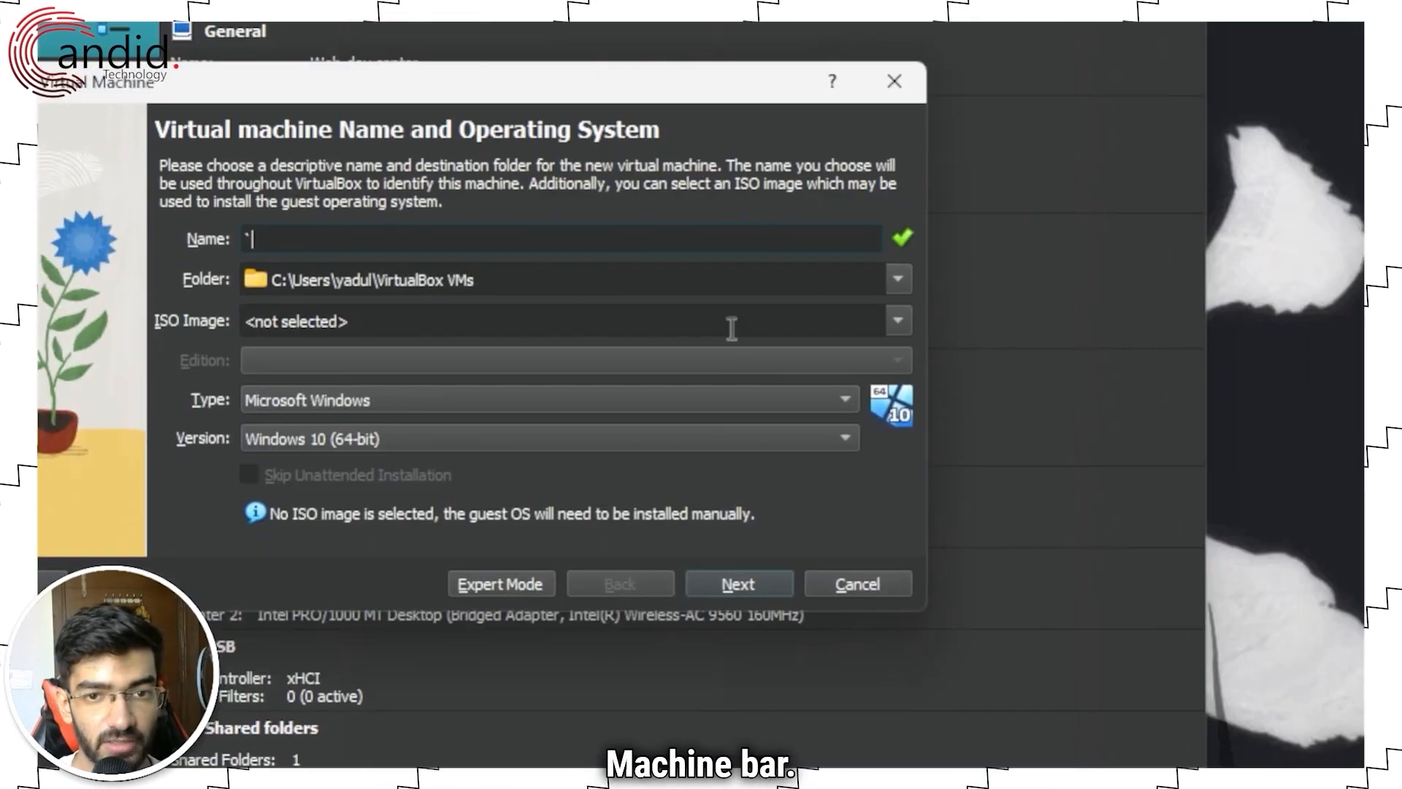
pyautogui.press('BackSpace')
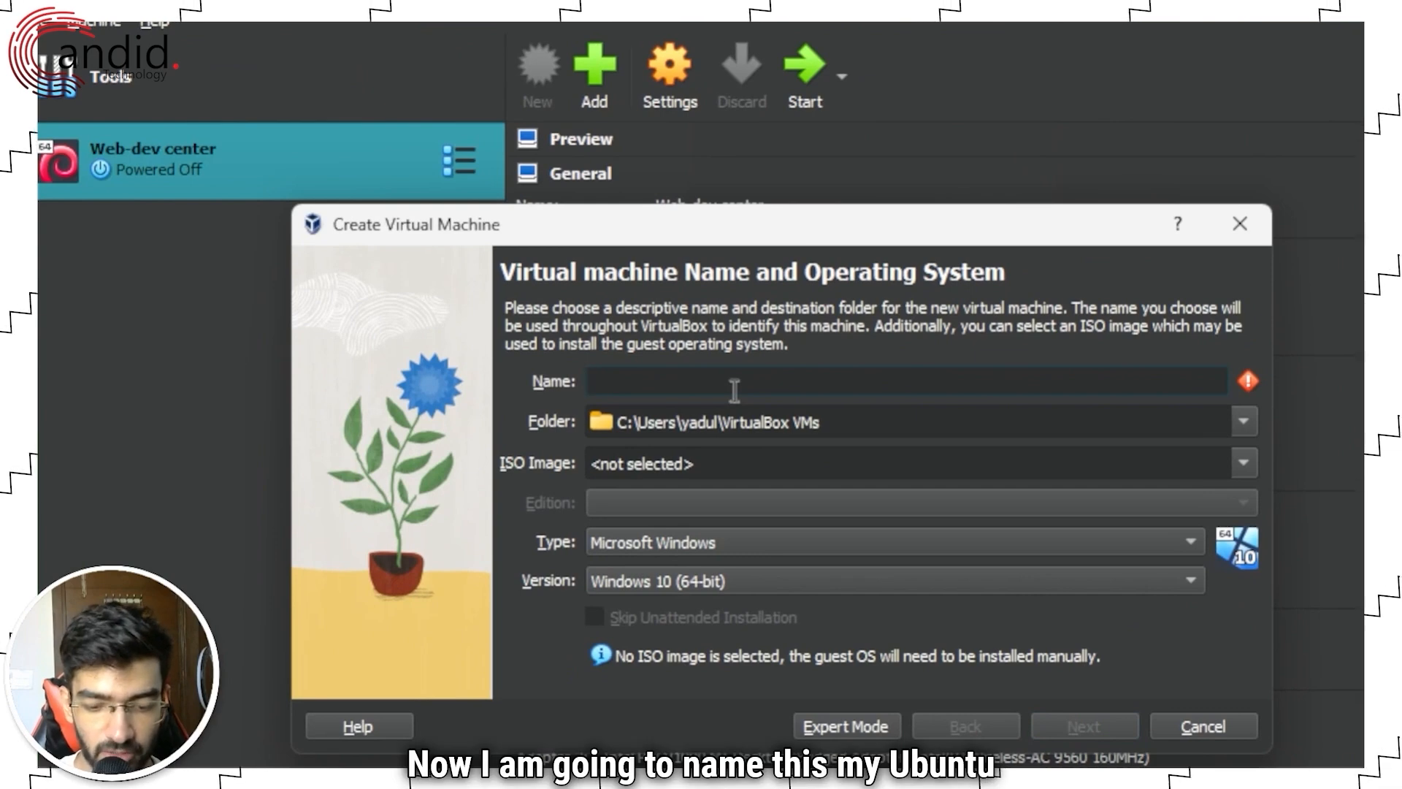
pyautogui.write('Ubuntu')
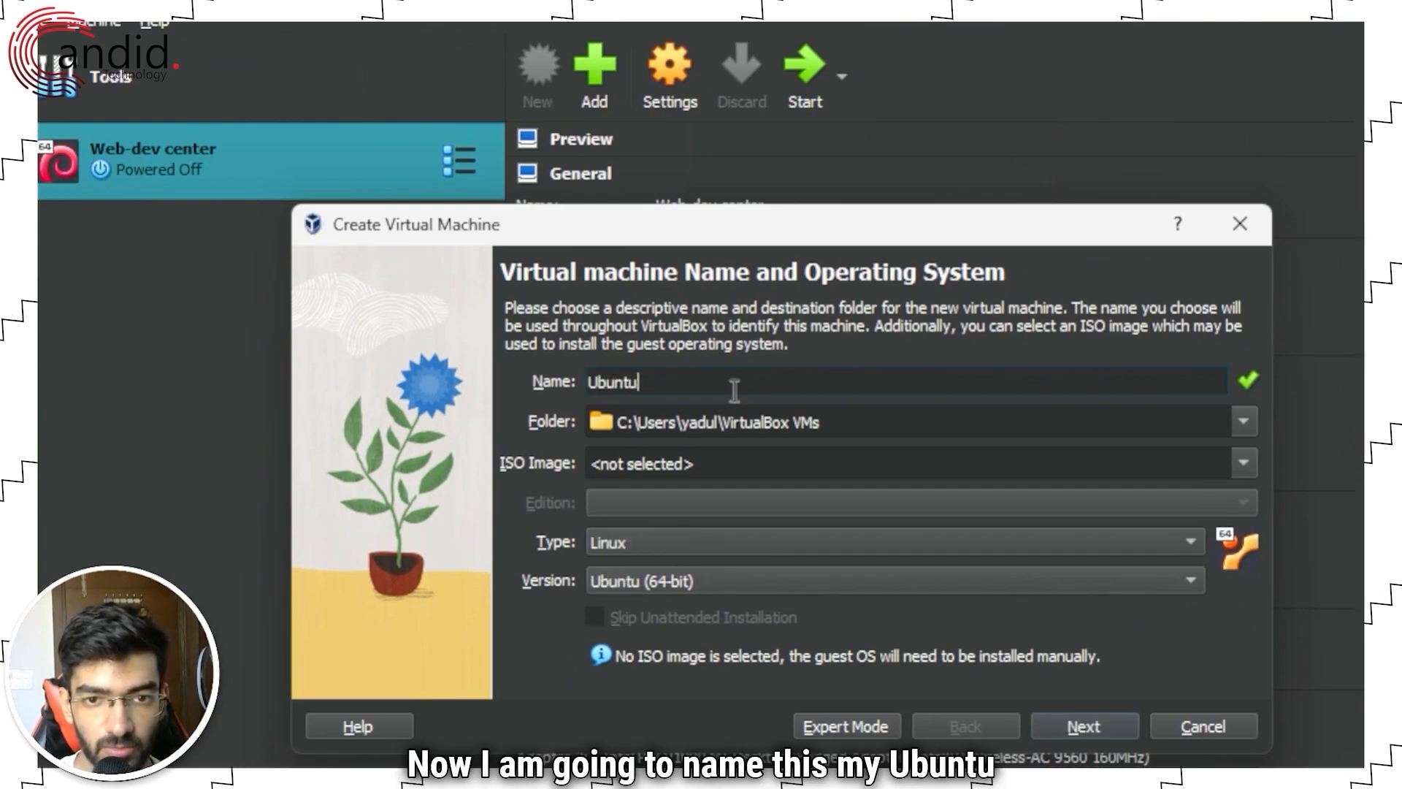
pyautogui.write(' Test Install')
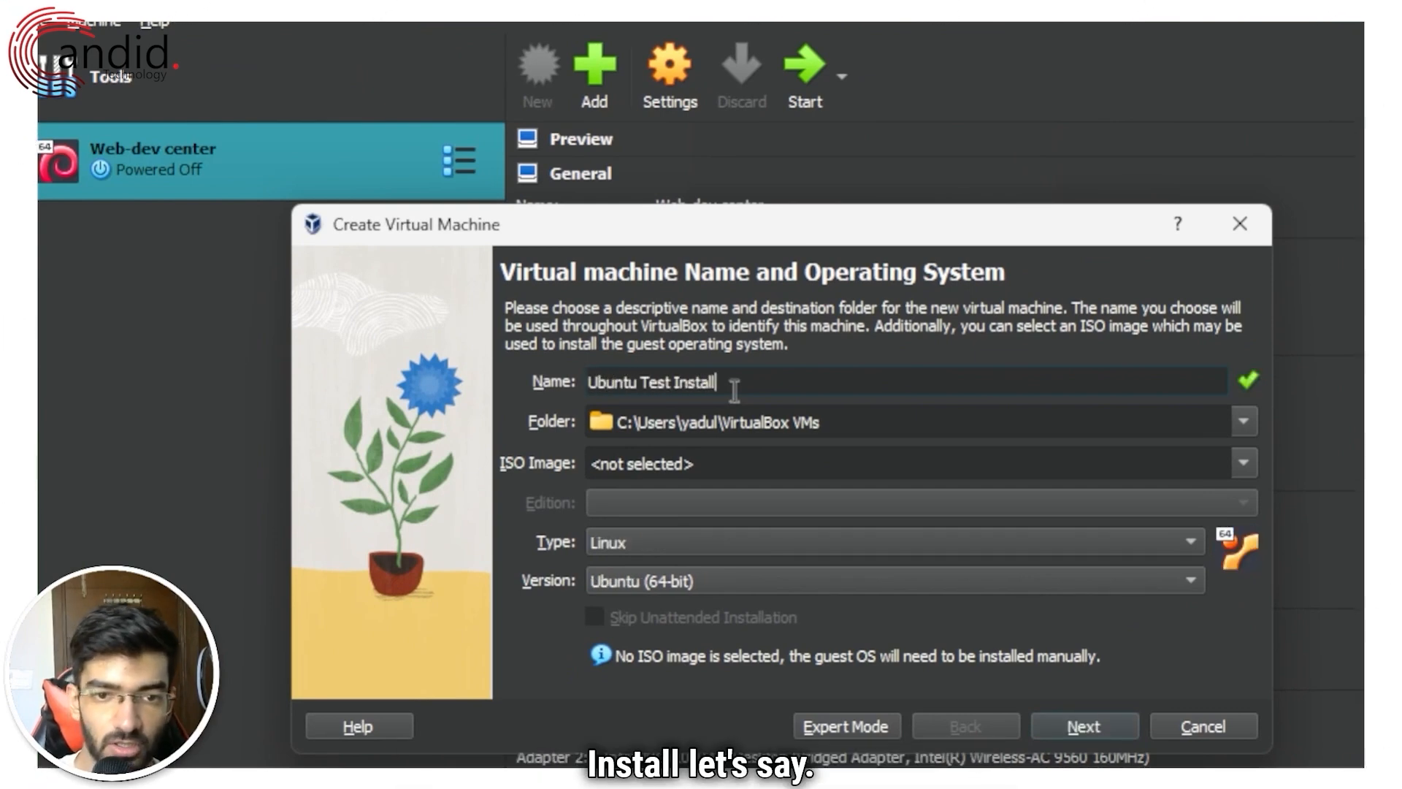
pyautogui.click(771, 464)
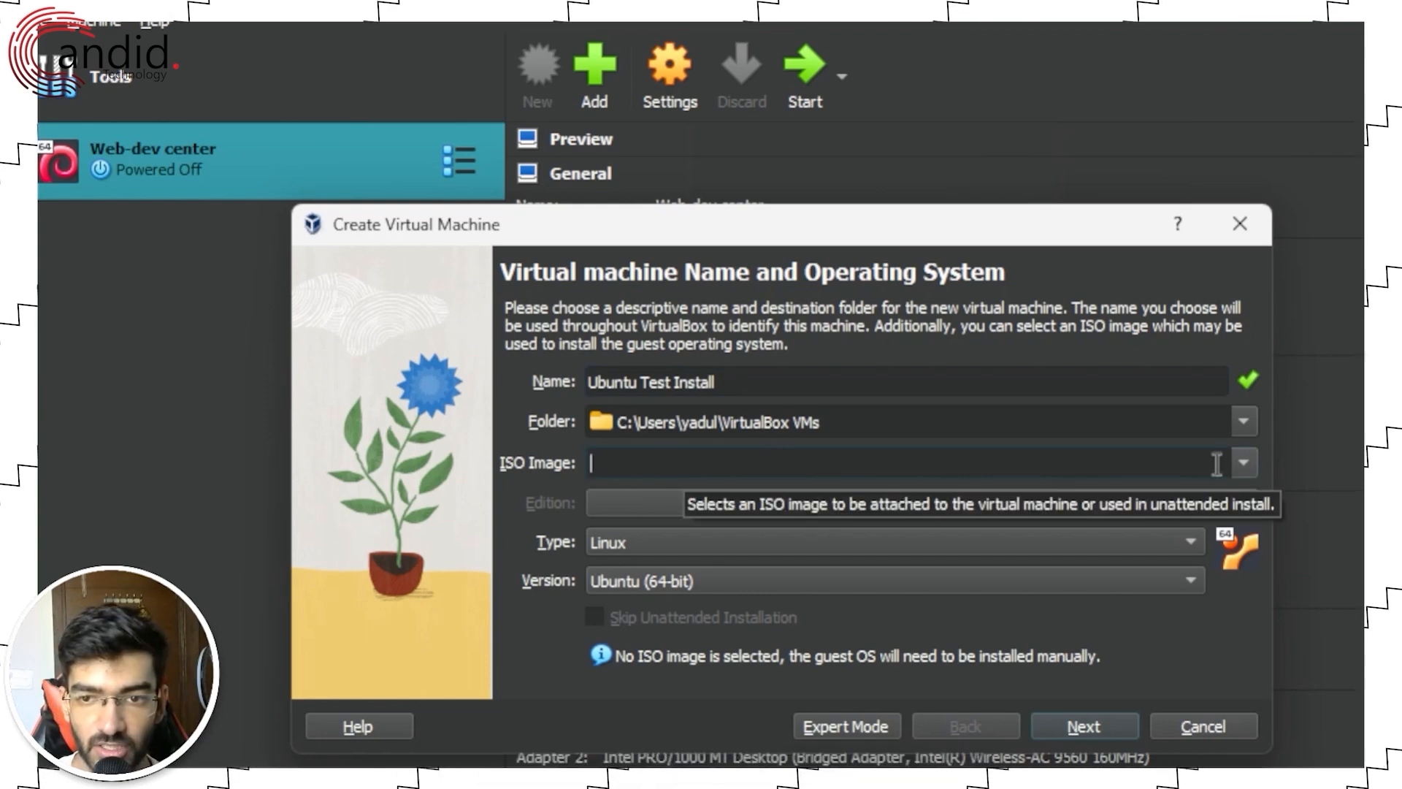
# Step: Attach ubuntu-24.04-desktop-amd64.iso as the new machine's ISO image
pyautogui.click(1242, 463)
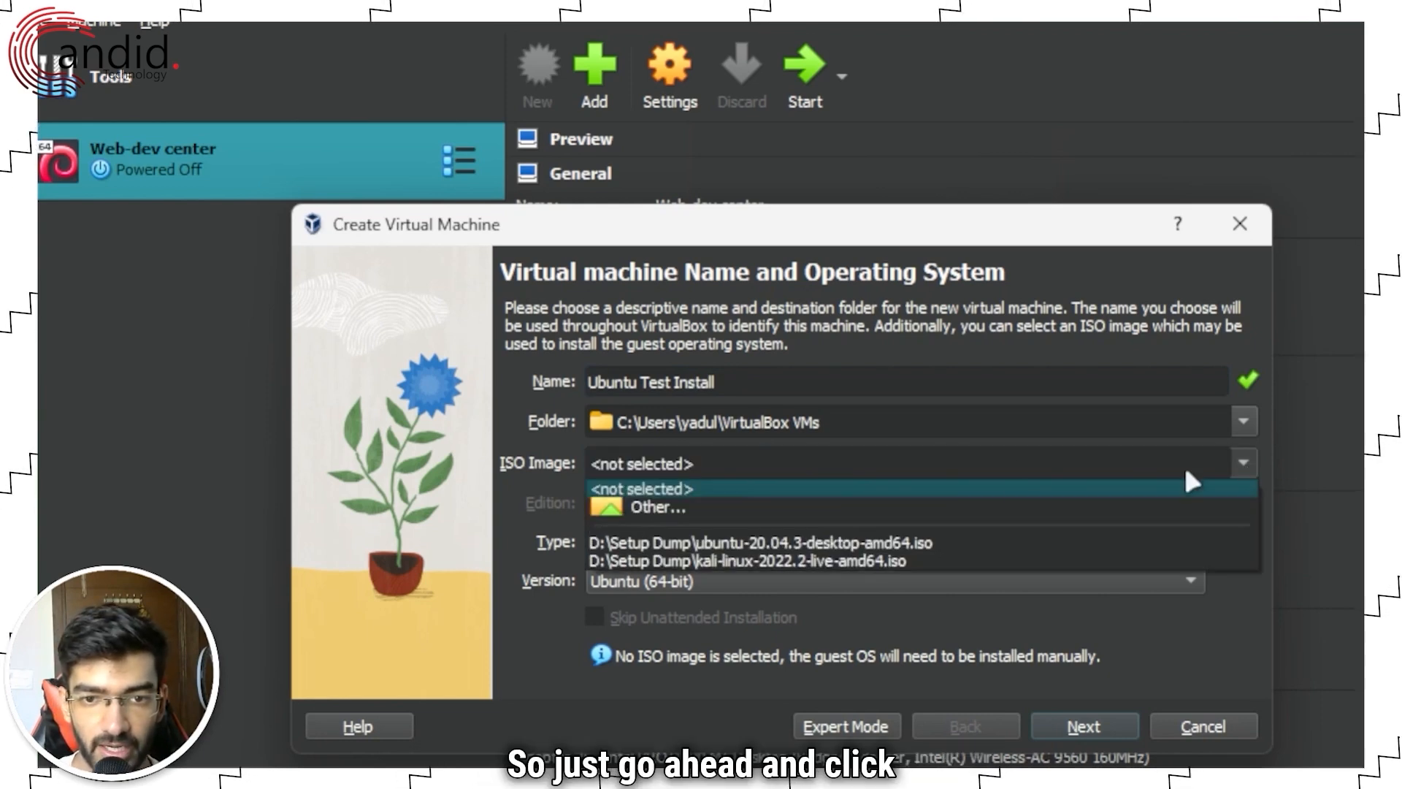
pyautogui.click(690, 505)
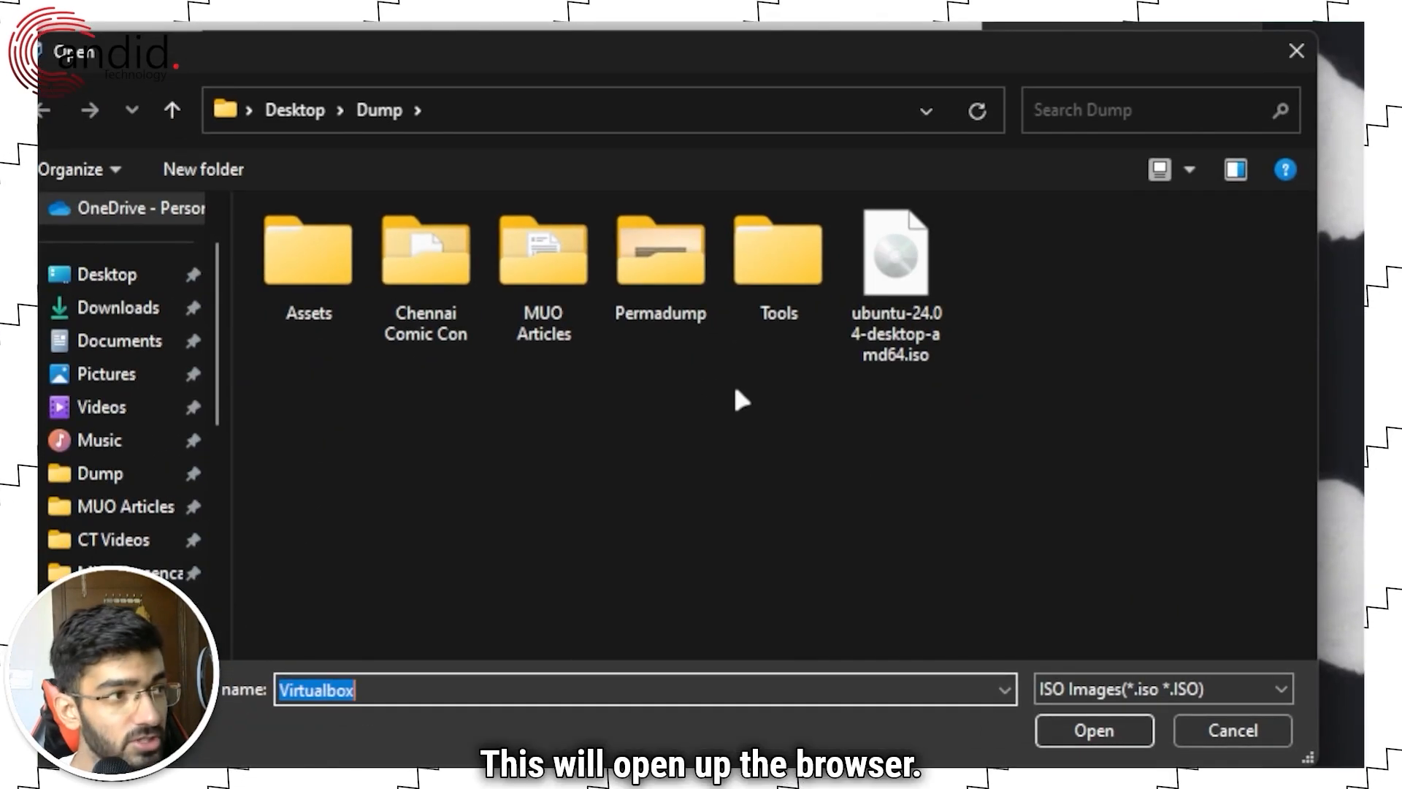
pyautogui.click(885, 267)
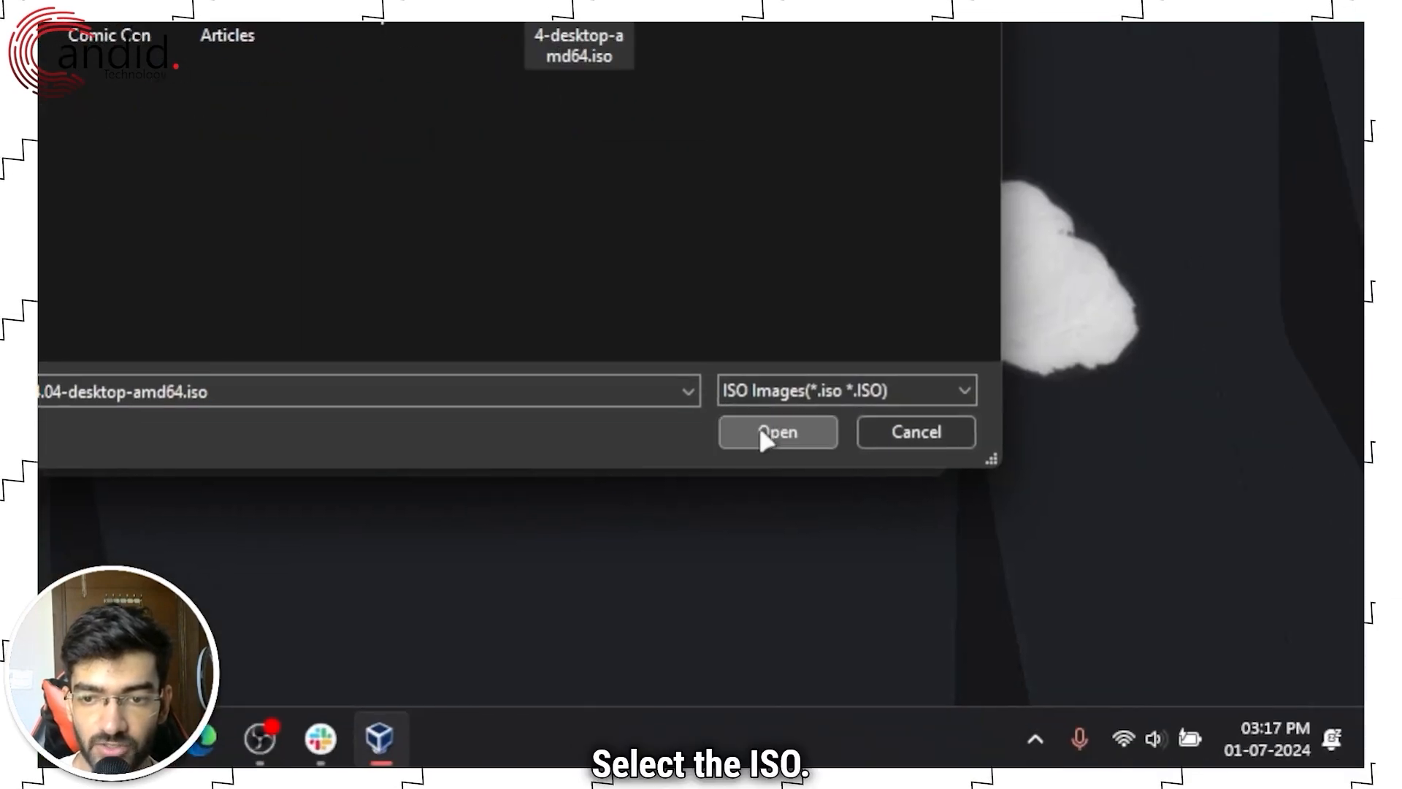
pyautogui.click(759, 431)
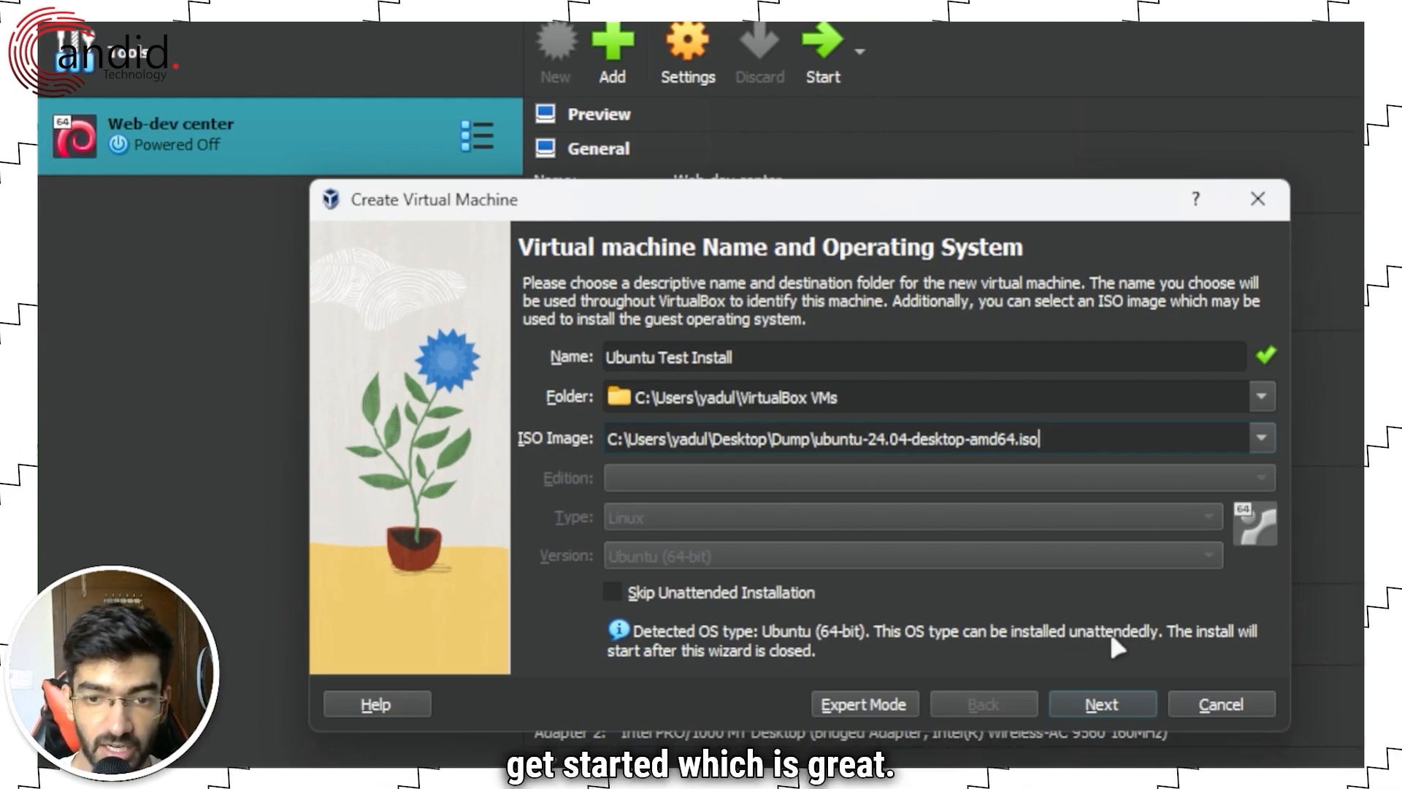
# Step: Set the unattended-install username to root, enter the password twice, and enable Guest Additions
pyautogui.click(1088, 703)
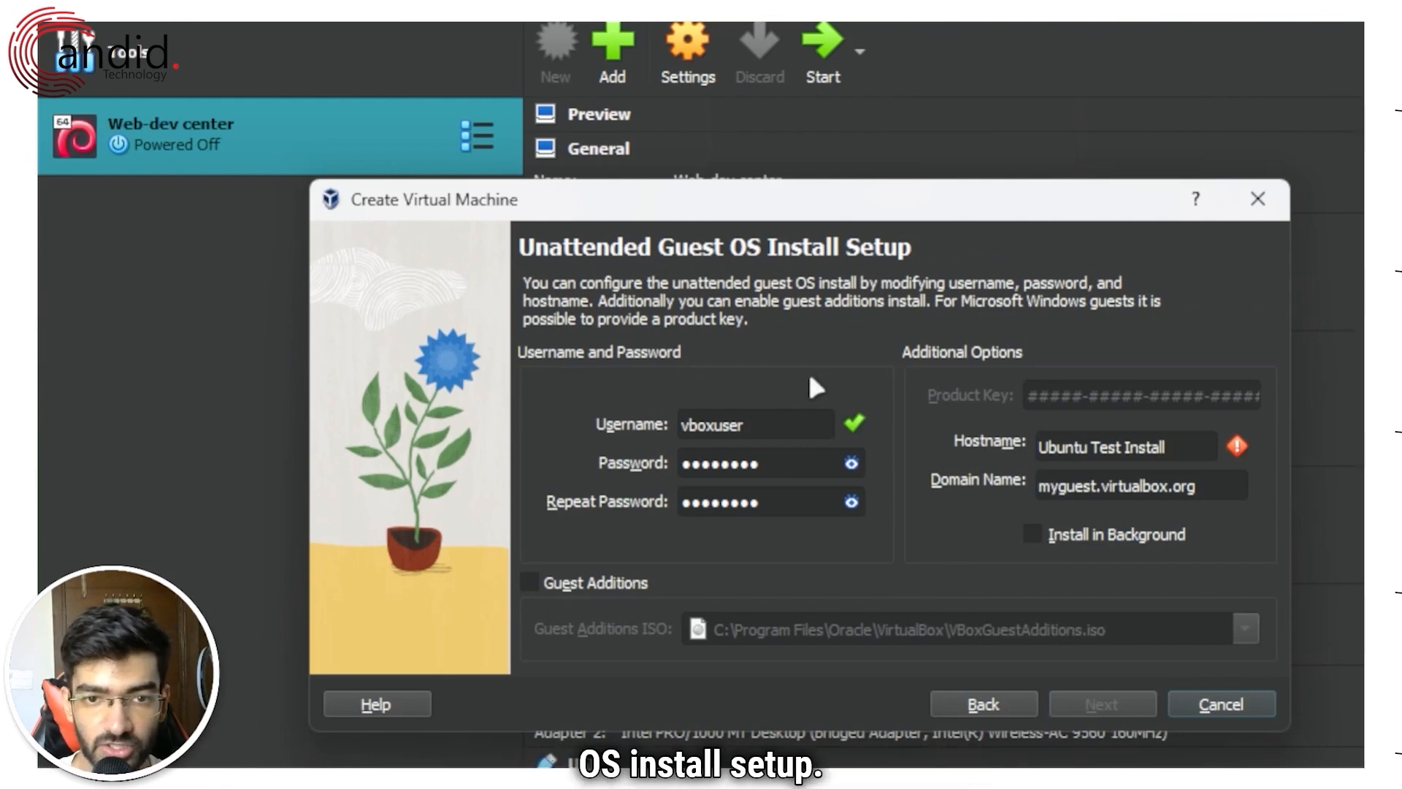
pyautogui.click(782, 425)
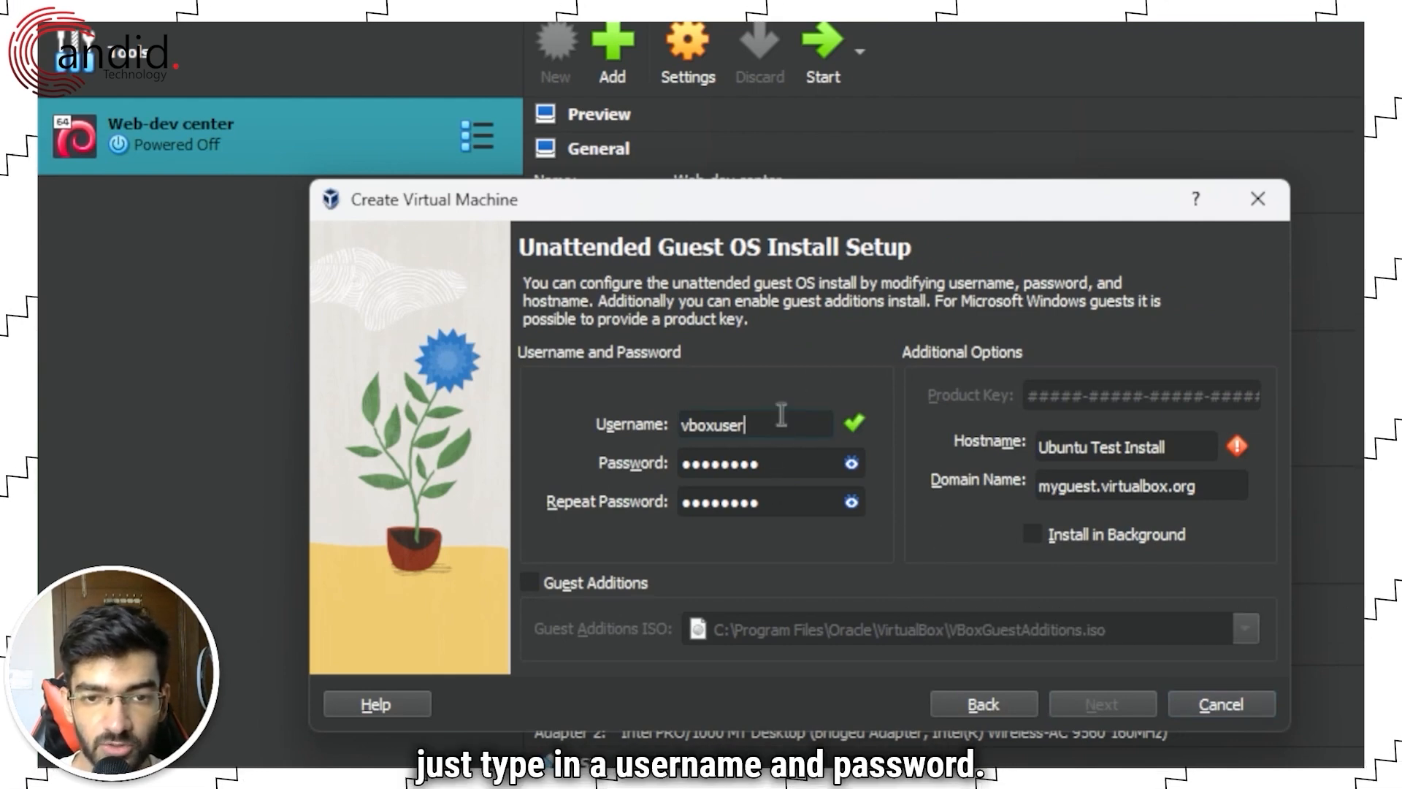
pyautogui.hotkey('ctrl', 'a')
pyautogui.write('root')
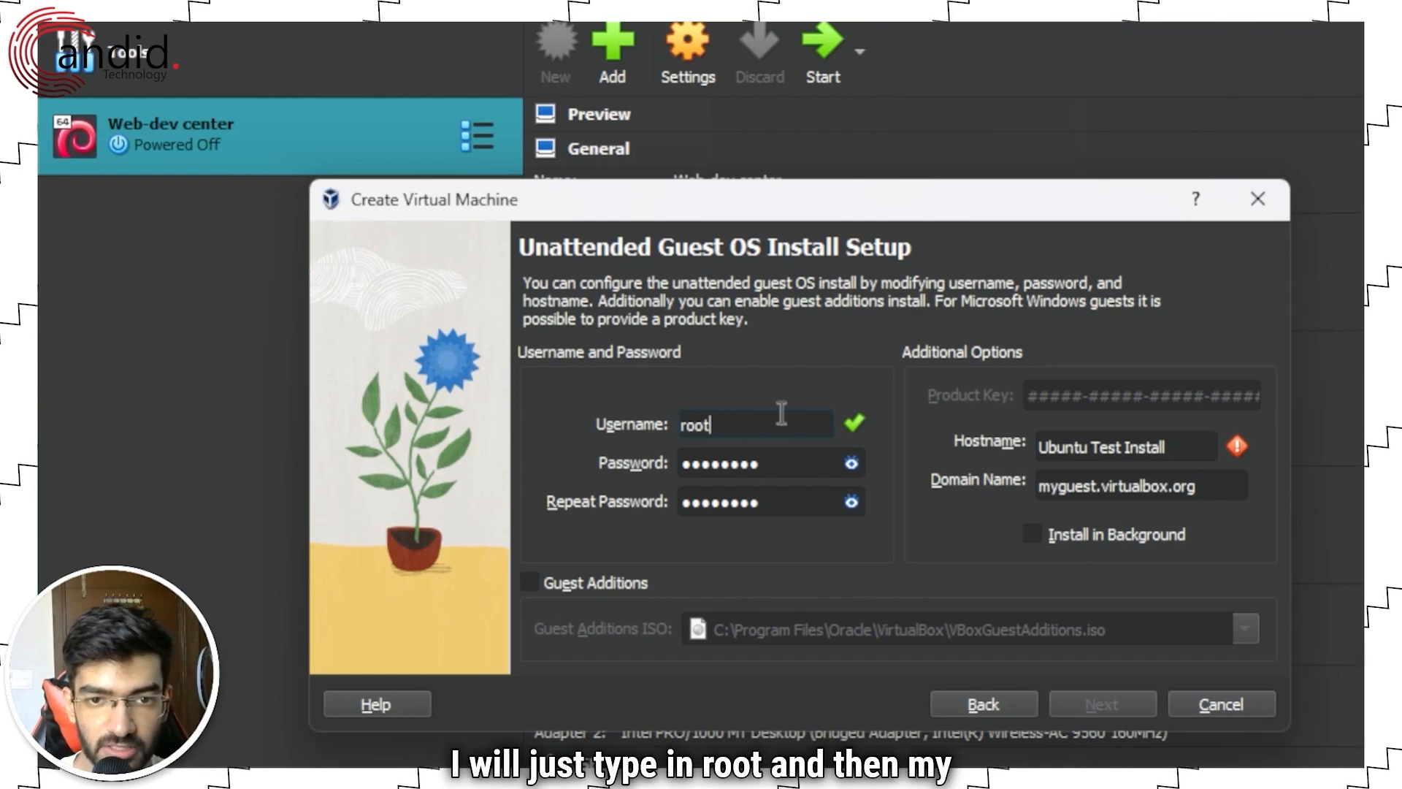
pyautogui.press('Tab')
pyautogui.write('root')
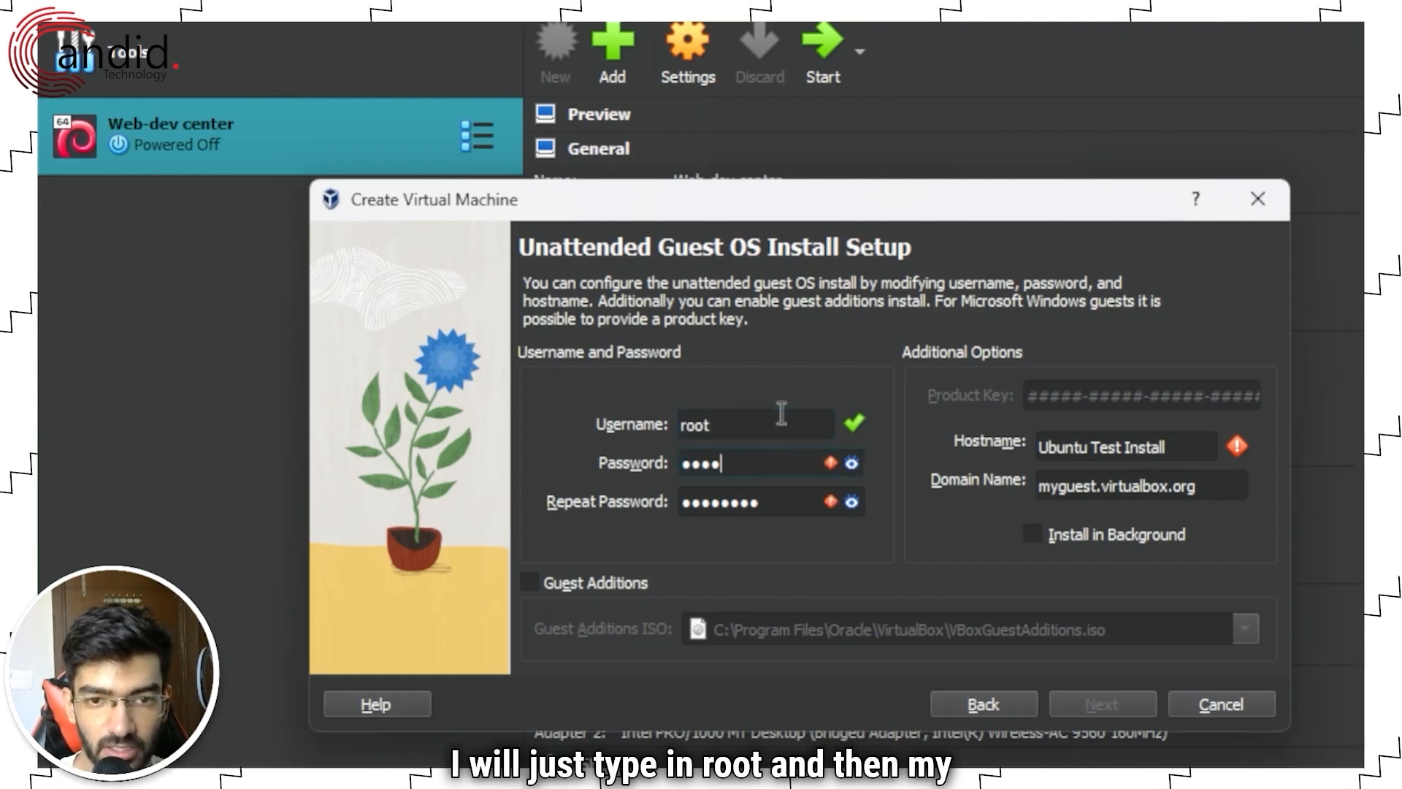
pyautogui.press('Tab')
pyautogui.write('root')
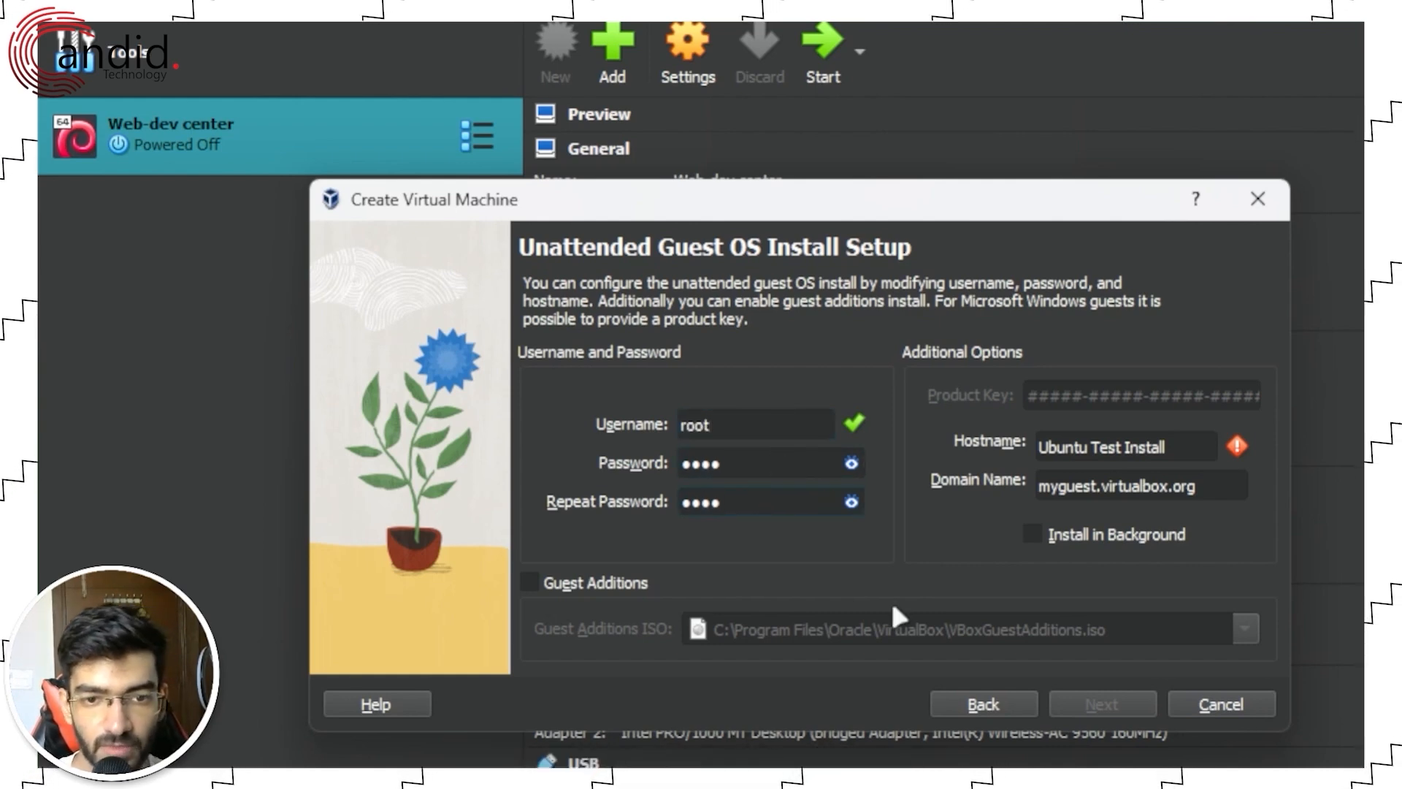
pyautogui.click(566, 586)
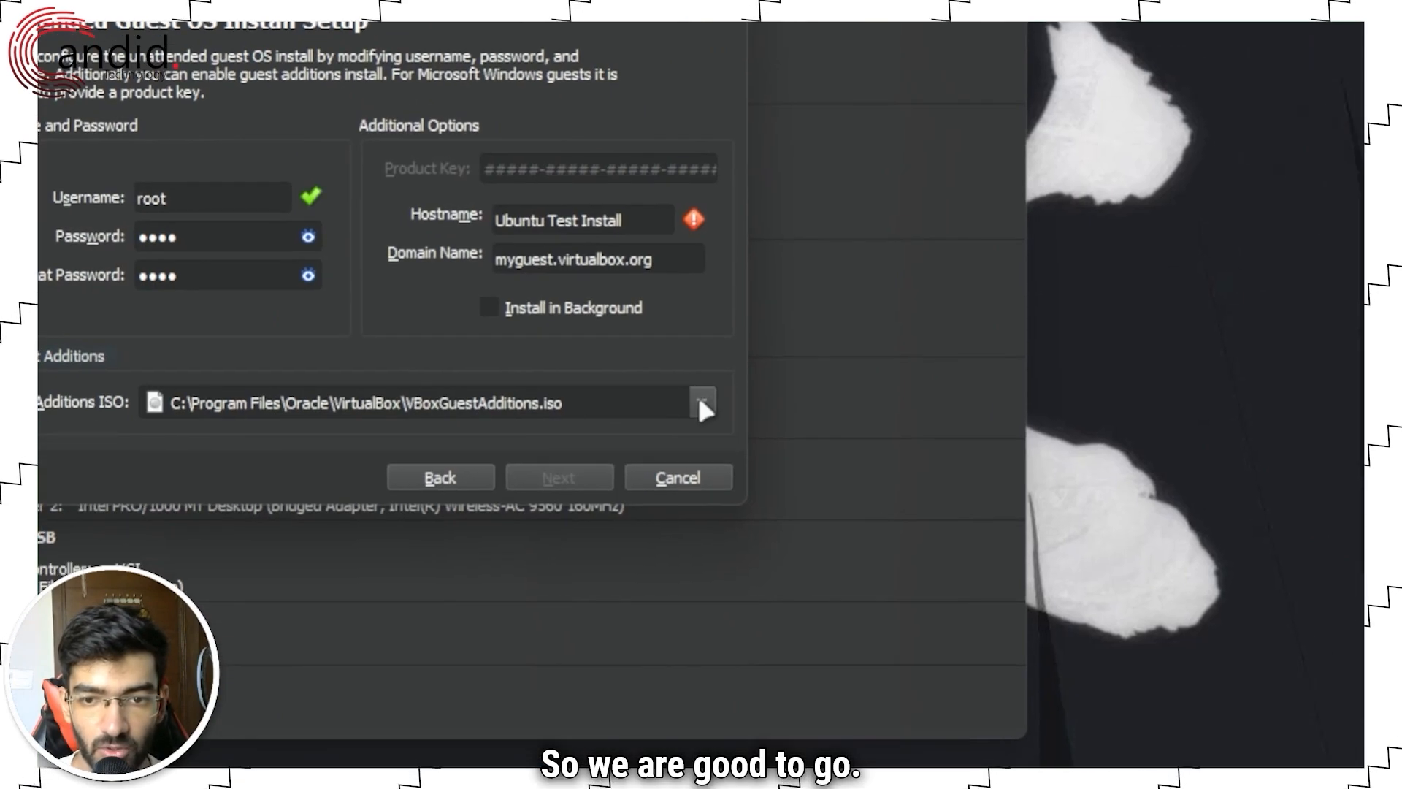
# Step: Keep VBoxGuestAdditions.iso for Guest Additions and change the hostname to 'TestUbu'
pyautogui.click(796, 445)
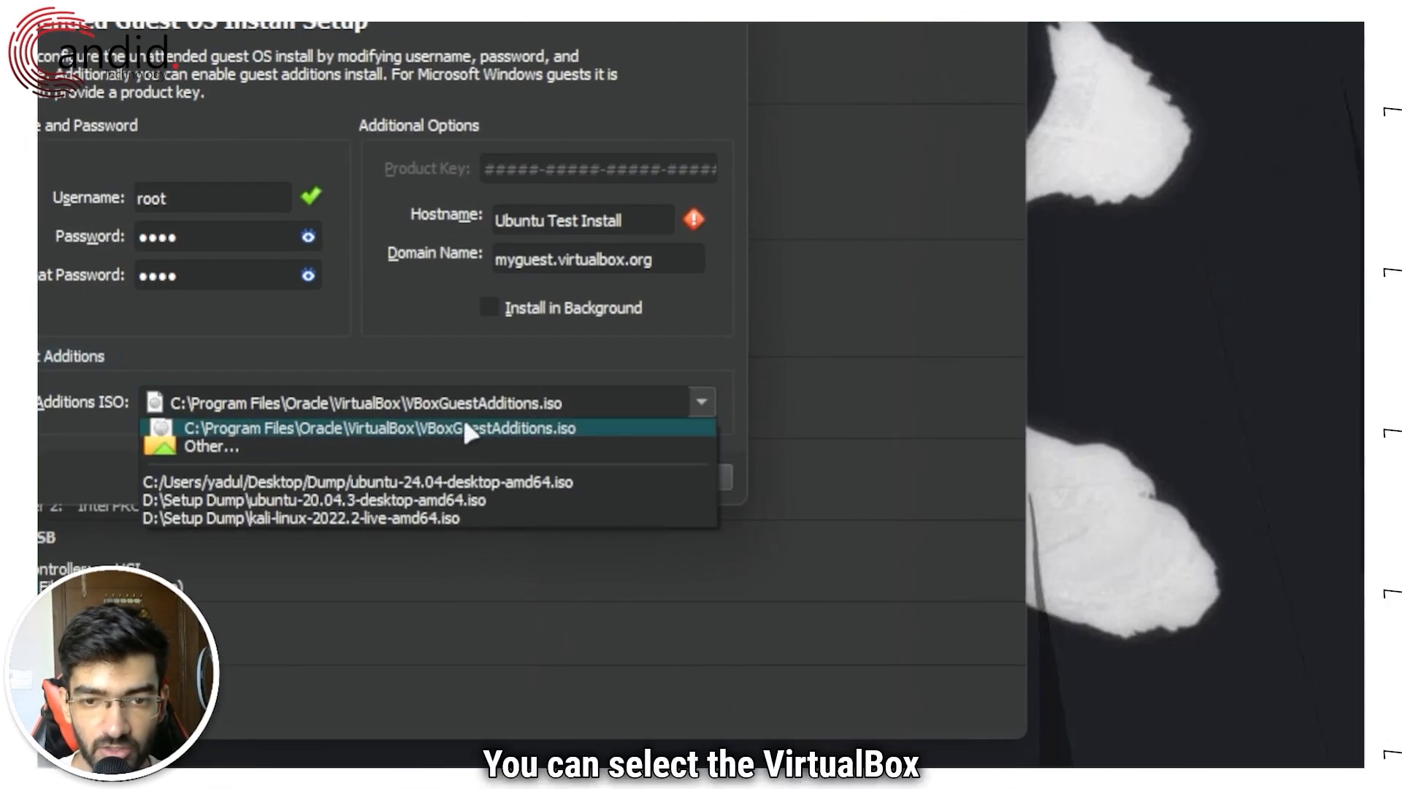
pyautogui.click(365, 429)
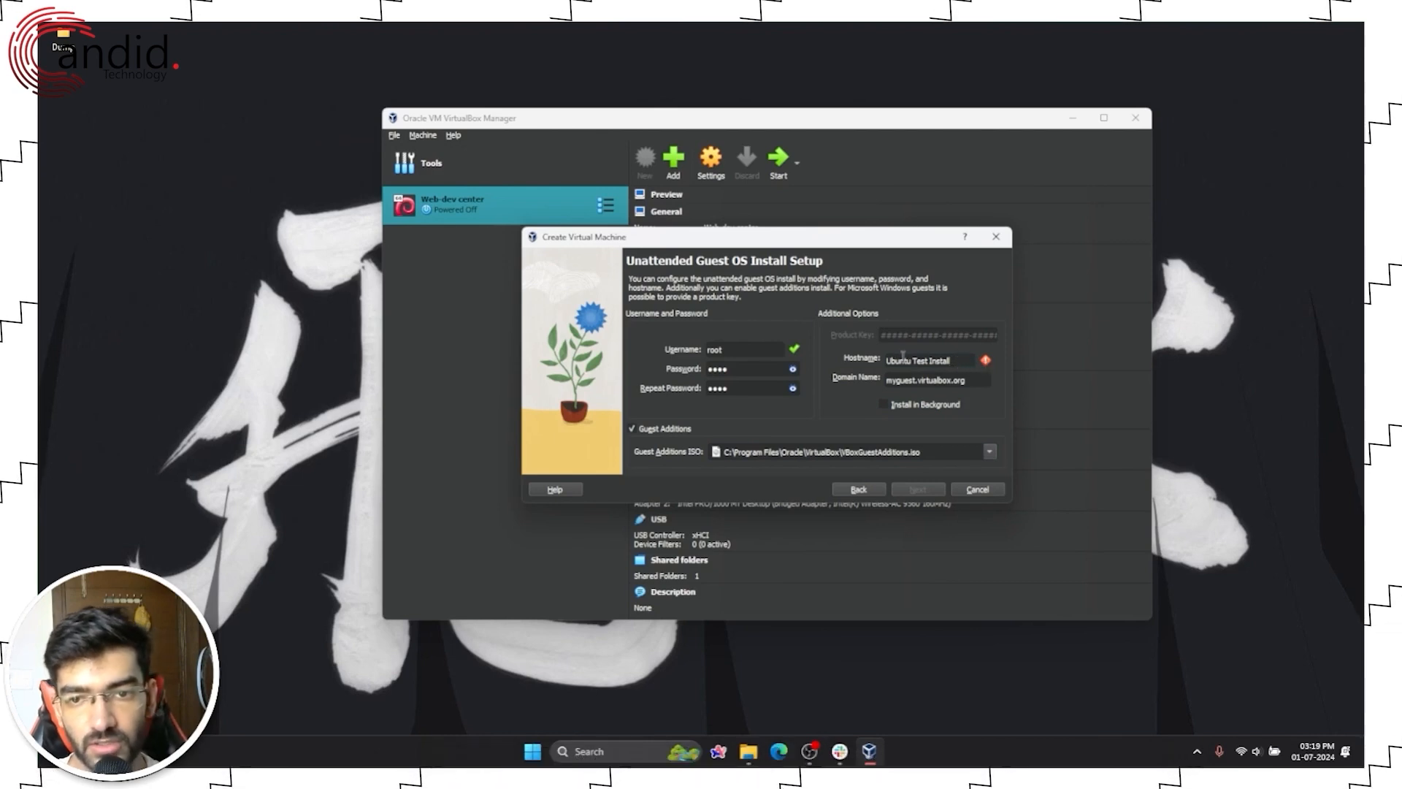
pyautogui.tripleClick(959, 360)
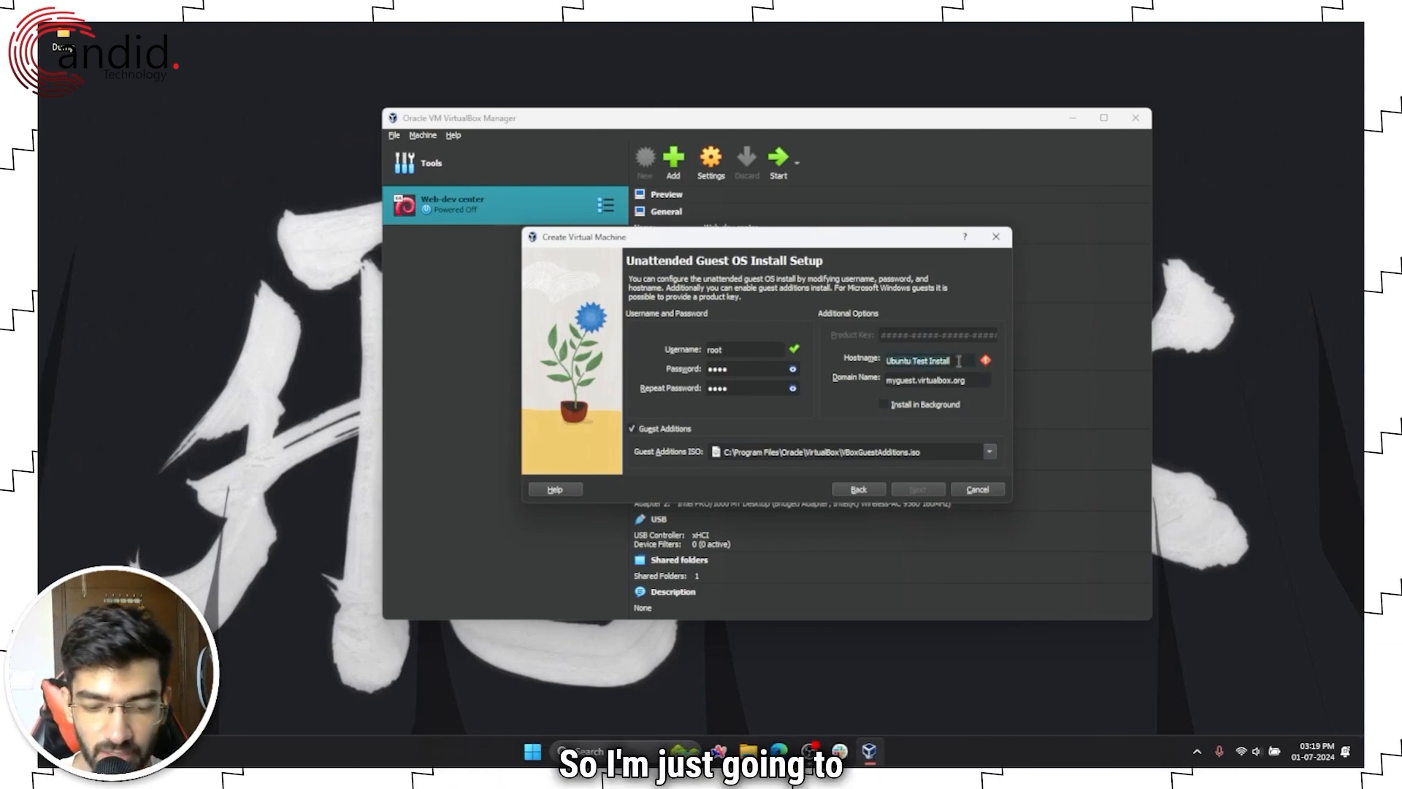
pyautogui.write('Test')
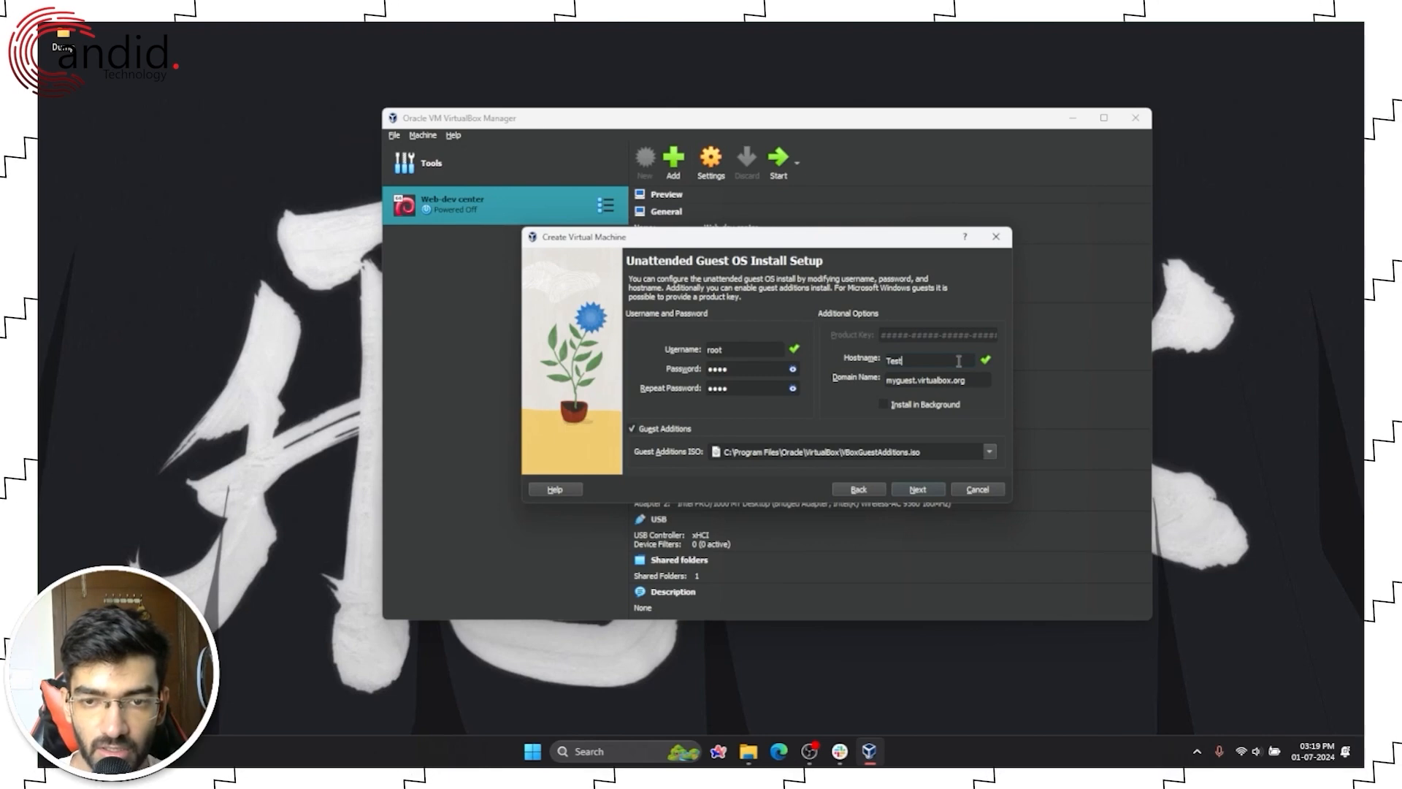
pyautogui.write('Ubunut')
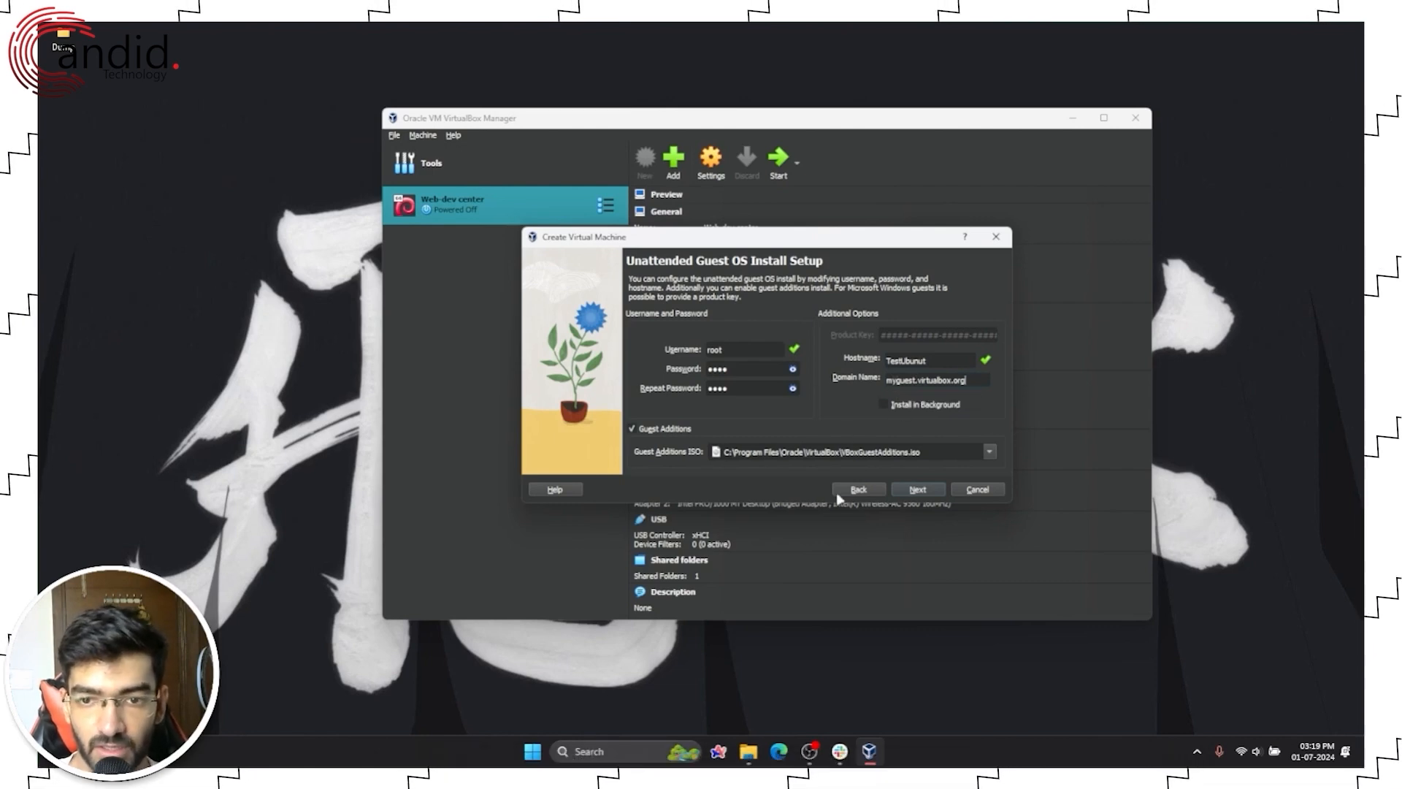
# Step: Give the machine 4096 MB of base memory and 2 processors
pyautogui.click(918, 490)
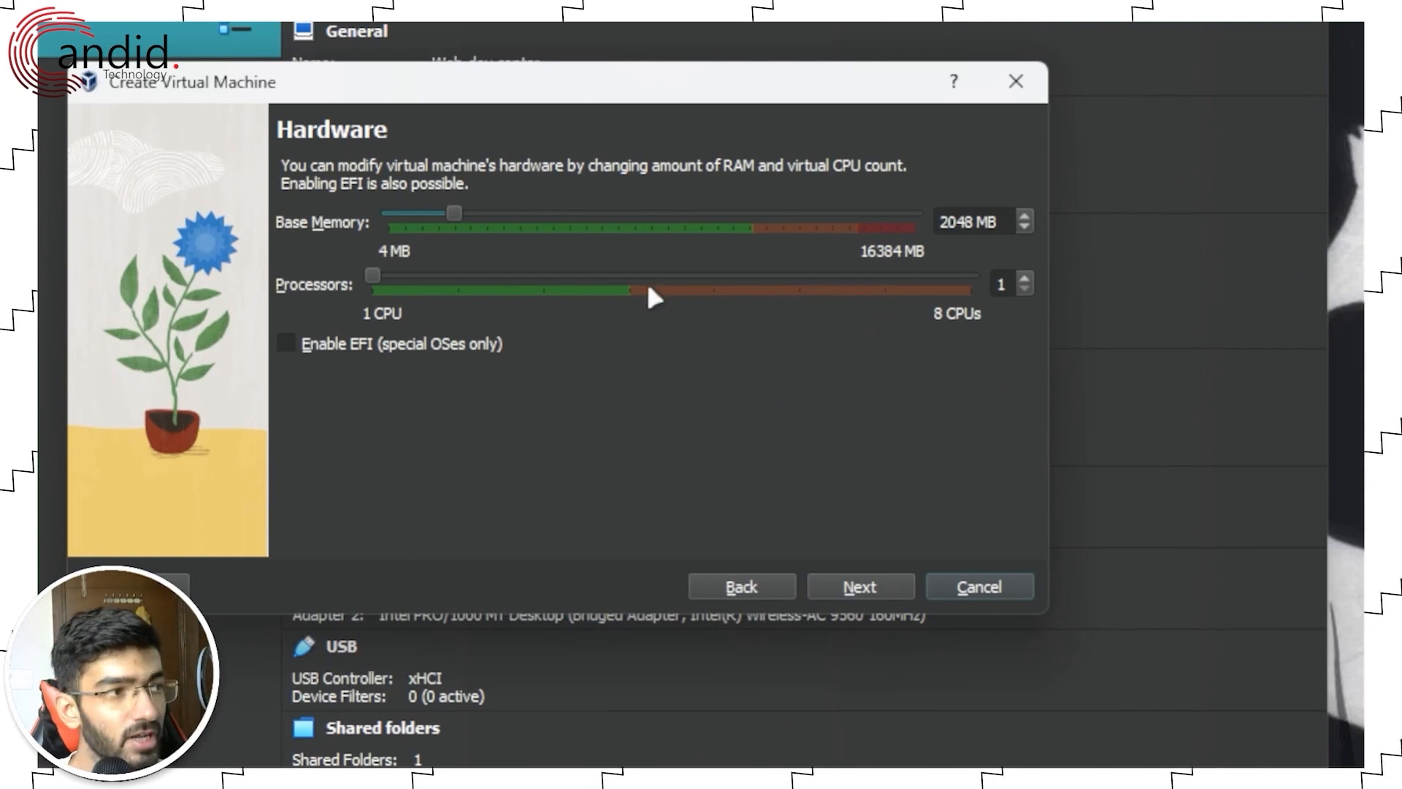
pyautogui.moveTo(537, 99); pyautogui.dragTo(672, 142)
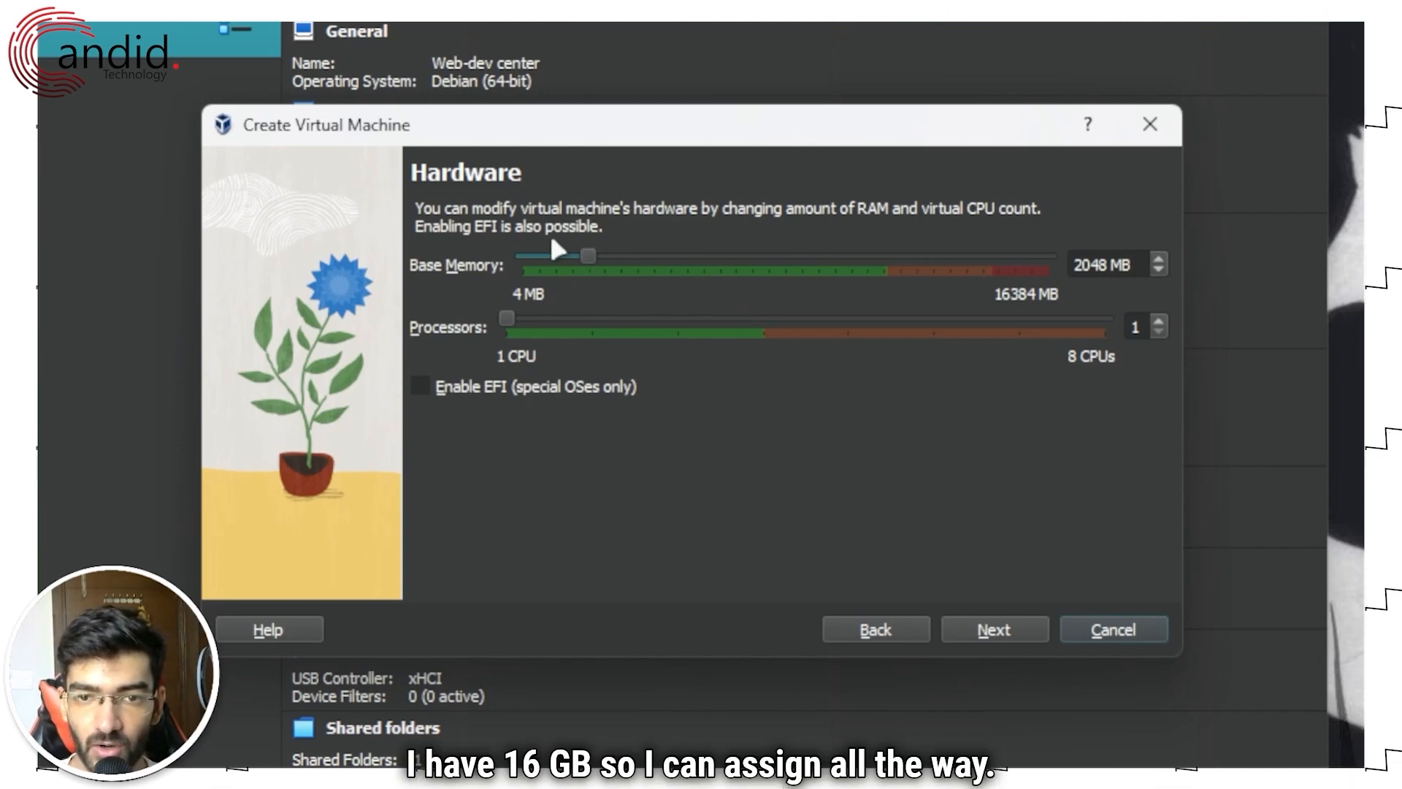
pyautogui.moveTo(590, 256); pyautogui.dragTo(656, 256)
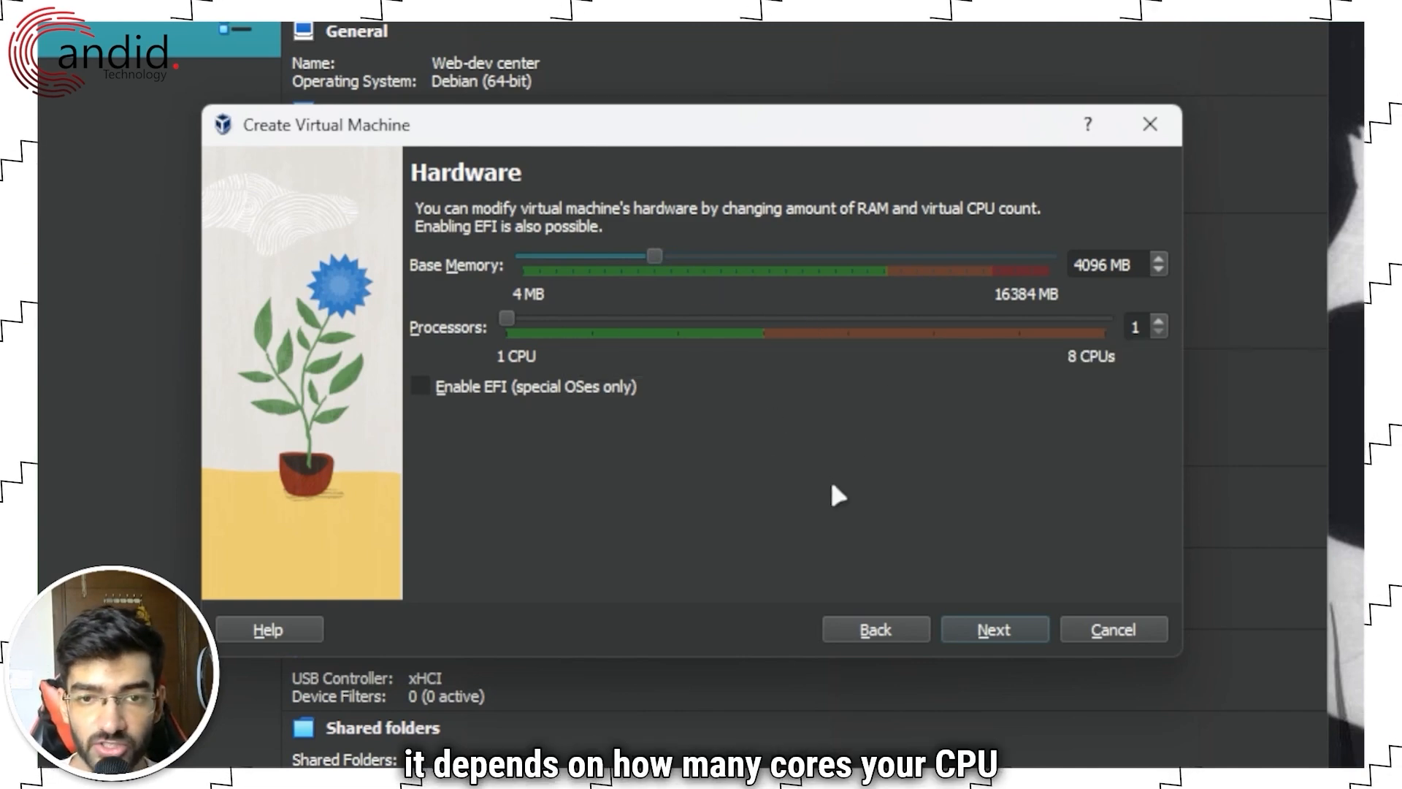
pyautogui.moveTo(511, 318); pyautogui.dragTo(577, 315)
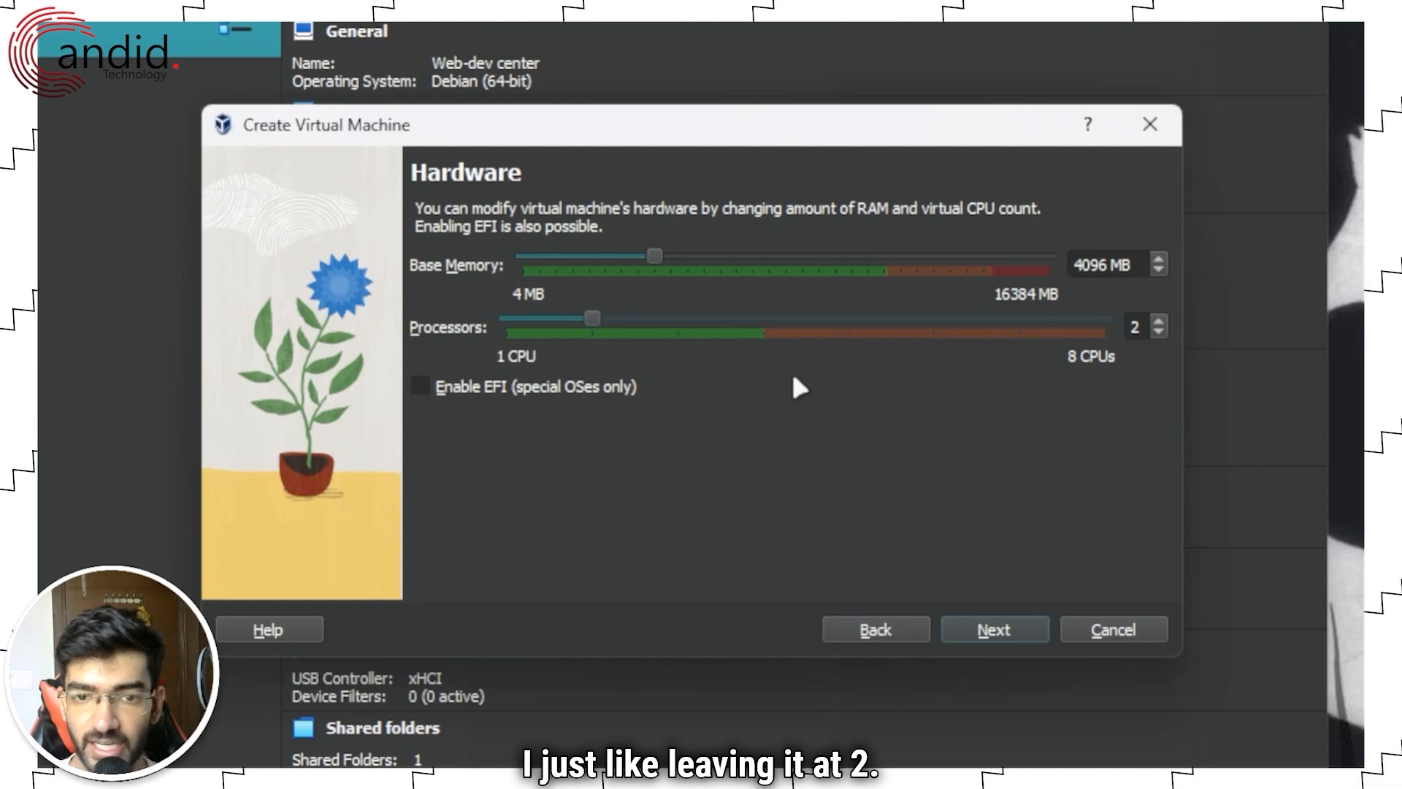
pyautogui.click(994, 629)
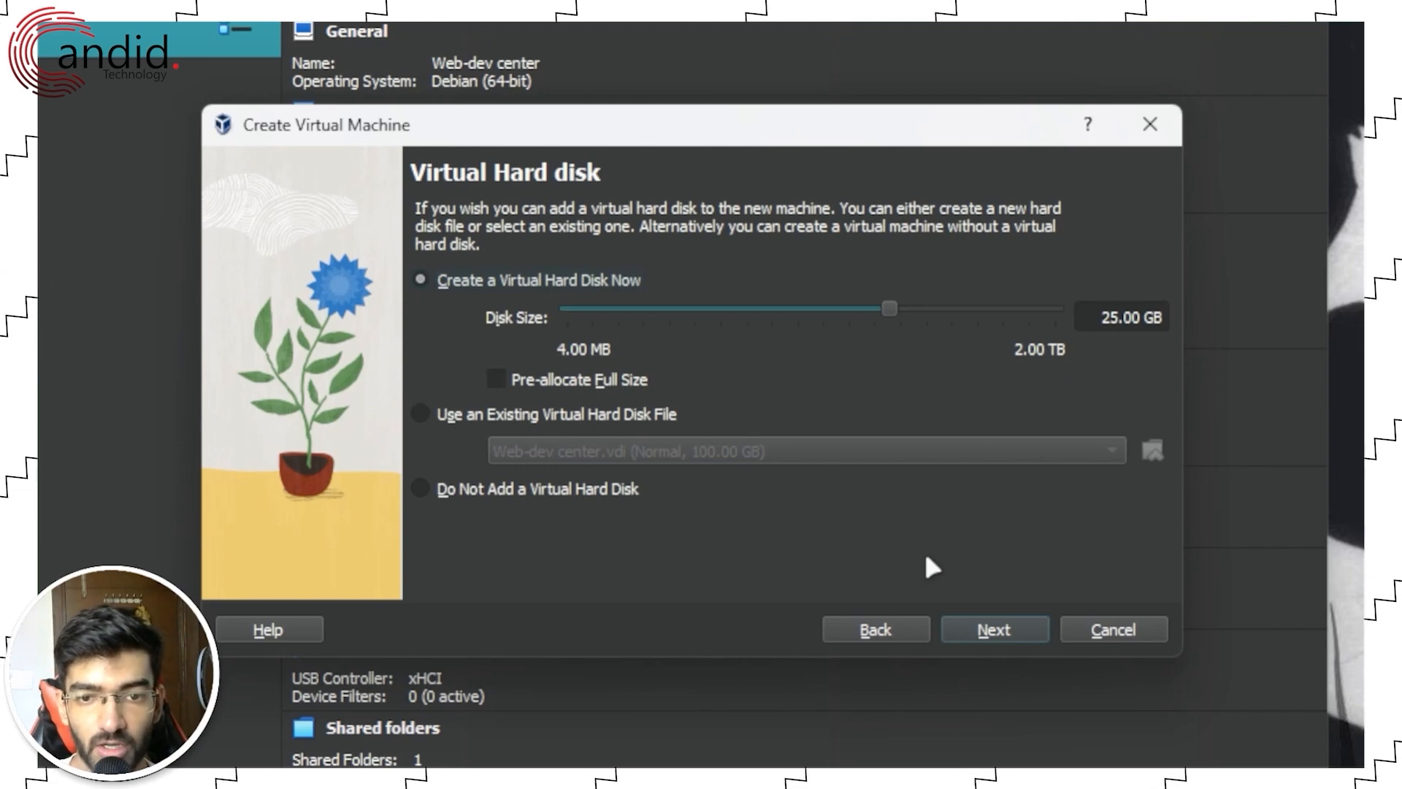
# Step: Choose to create a new virtual hard disk and size it to 15 GB
pyautogui.click(617, 418)
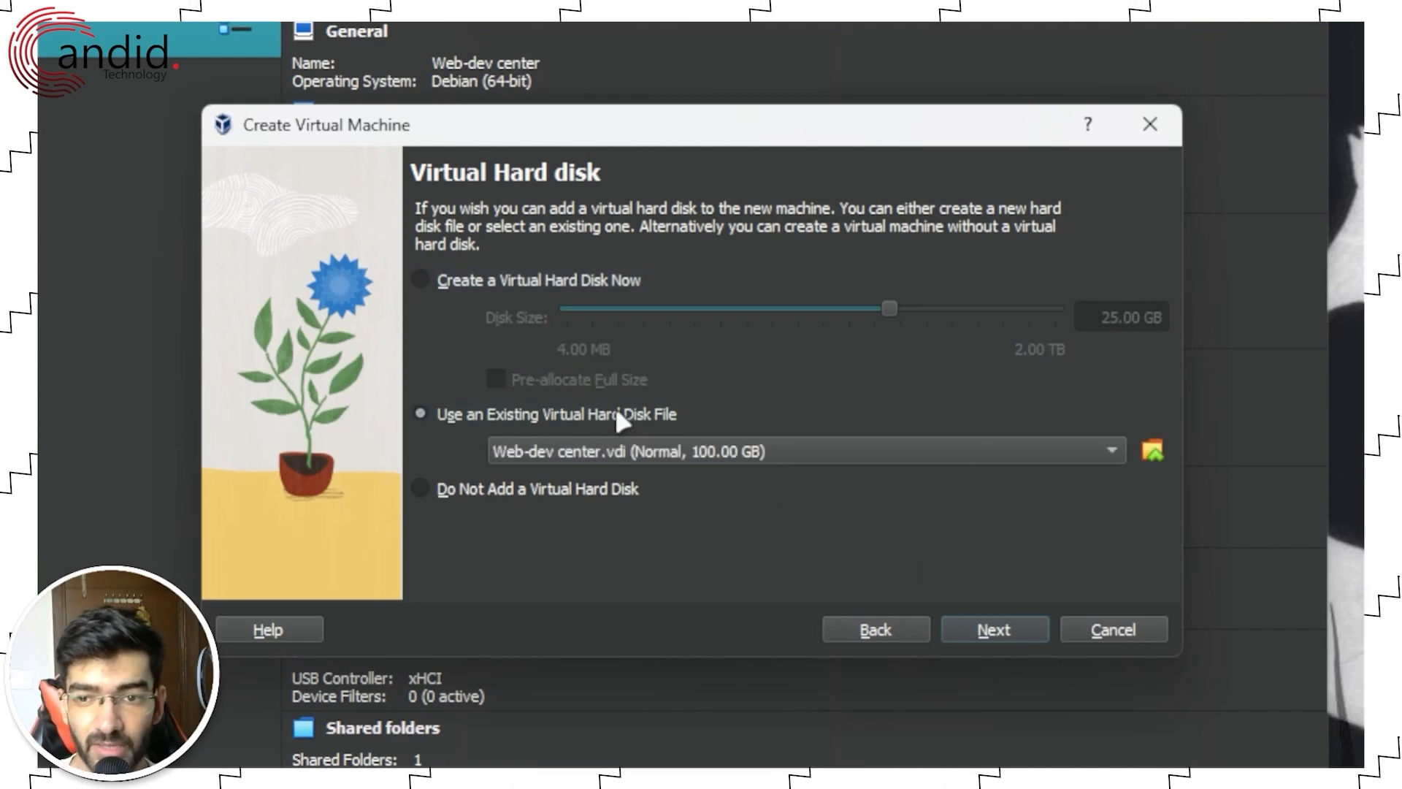
pyautogui.click(528, 279)
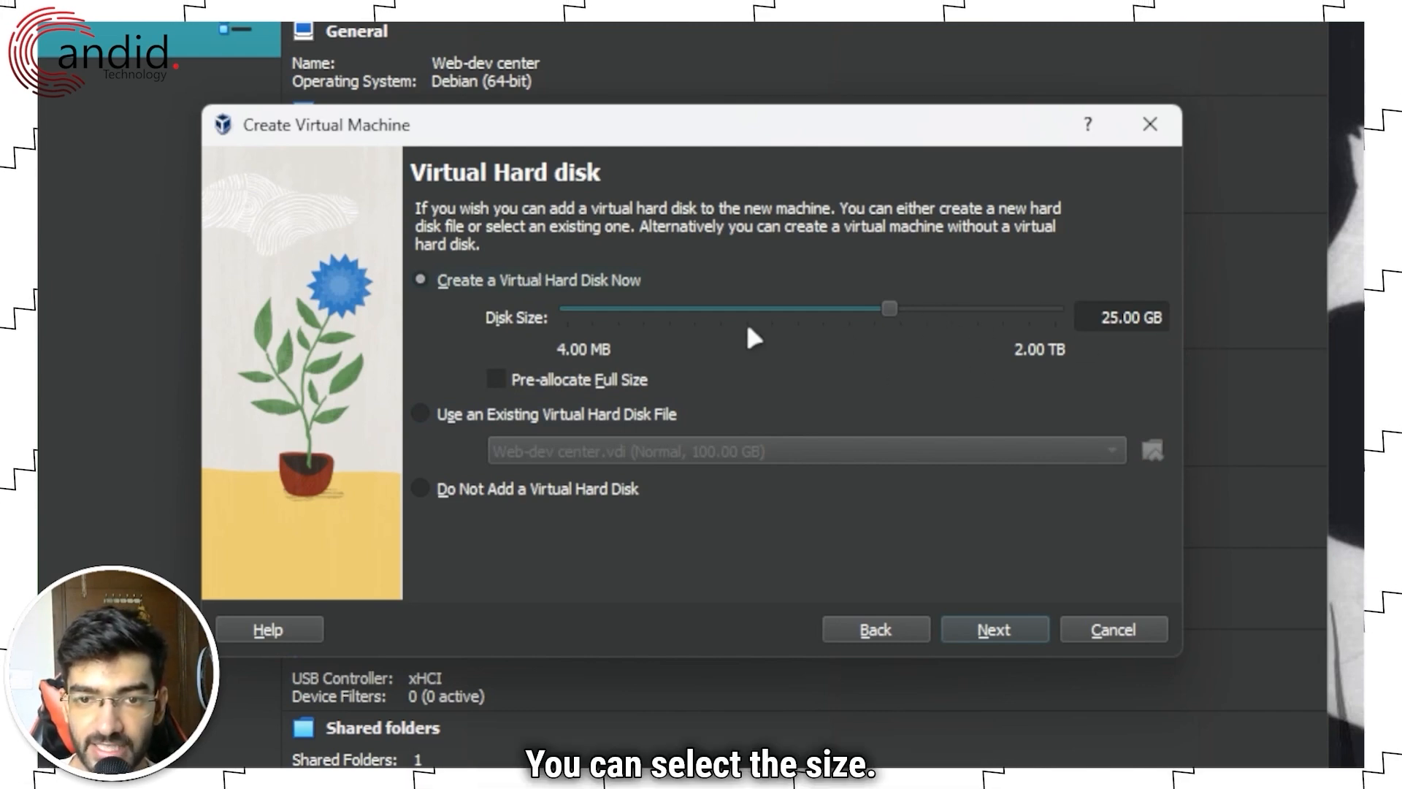
pyautogui.moveTo(890, 307)
pyautogui.mouseDown()
pyautogui.moveTo(809, 309)
pyautogui.moveTo(882, 321)
pyautogui.mouseUp()
pyautogui.doubleClick(1124, 318)
pyautogui.write('15')
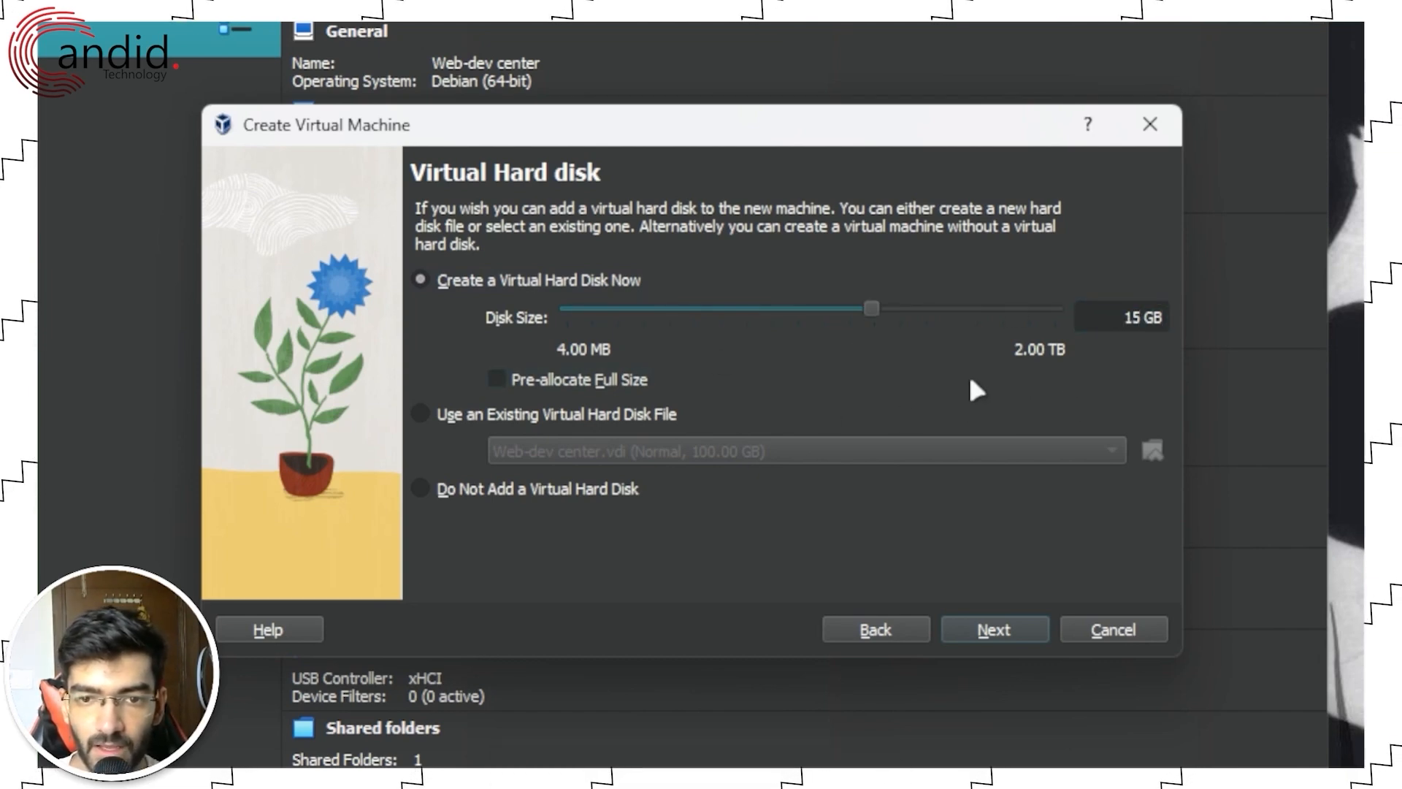
# Step: Check the settings summary table, then finish creating Ubuntu Test Install
pyautogui.click(1004, 626)
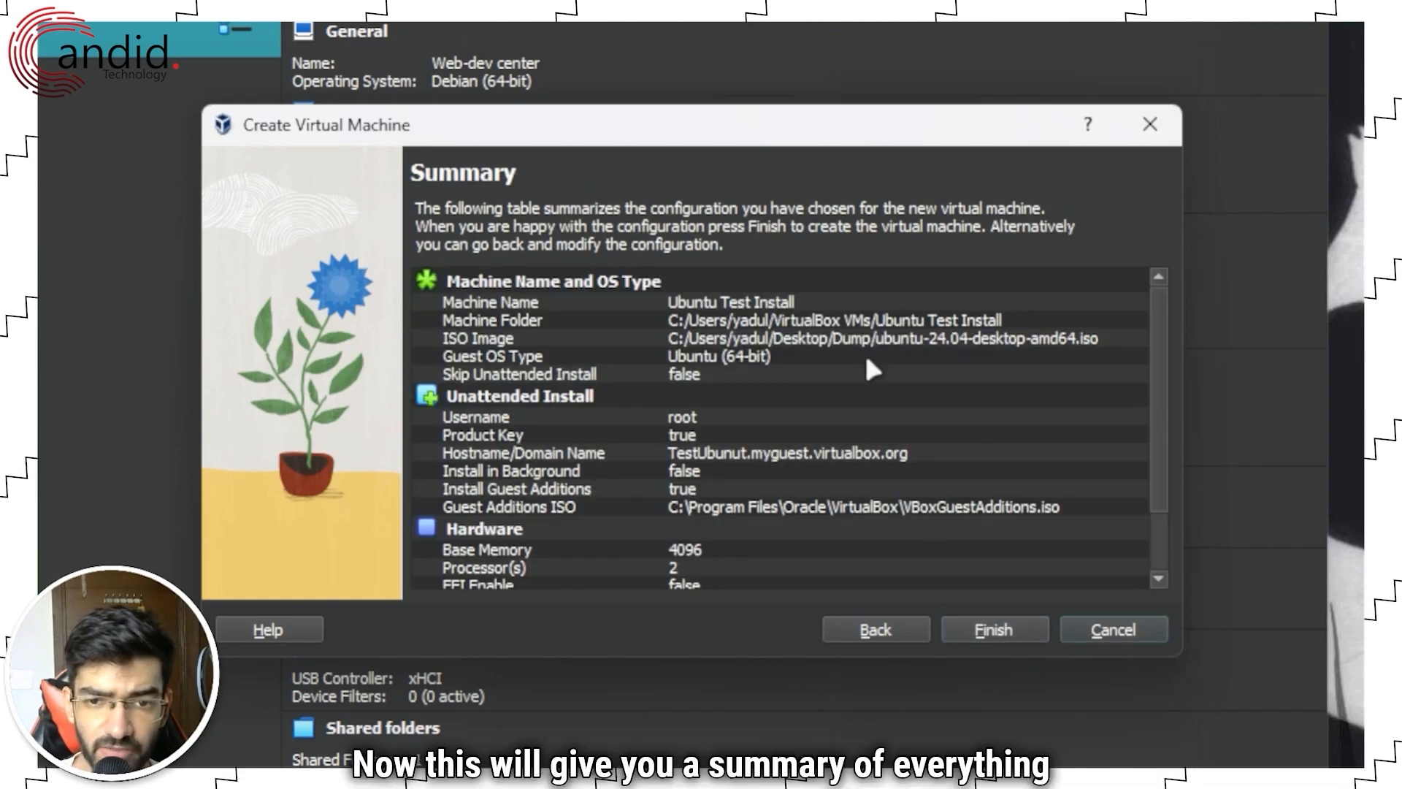
pyautogui.scroll(-2, 829, 405)
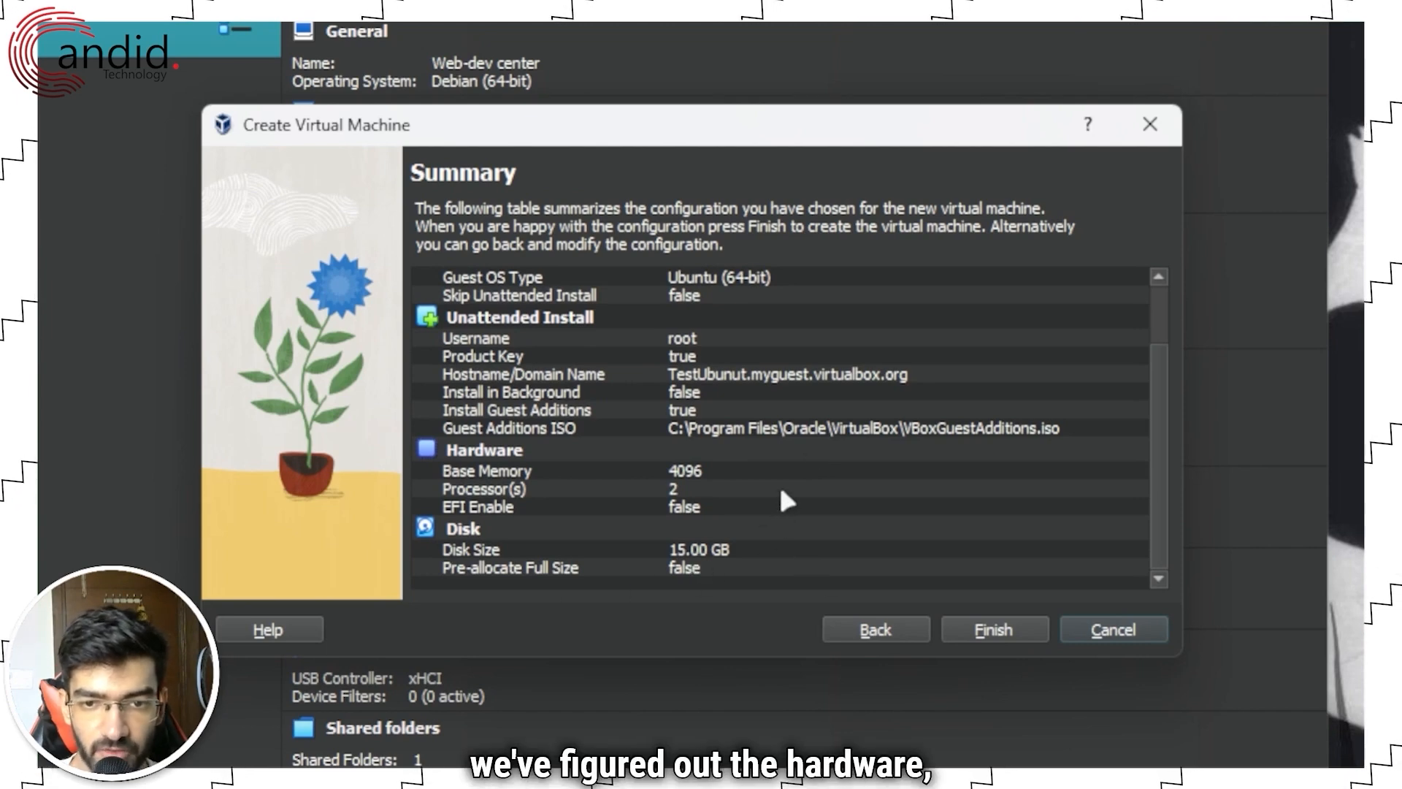
pyautogui.scroll(1, 801, 429)
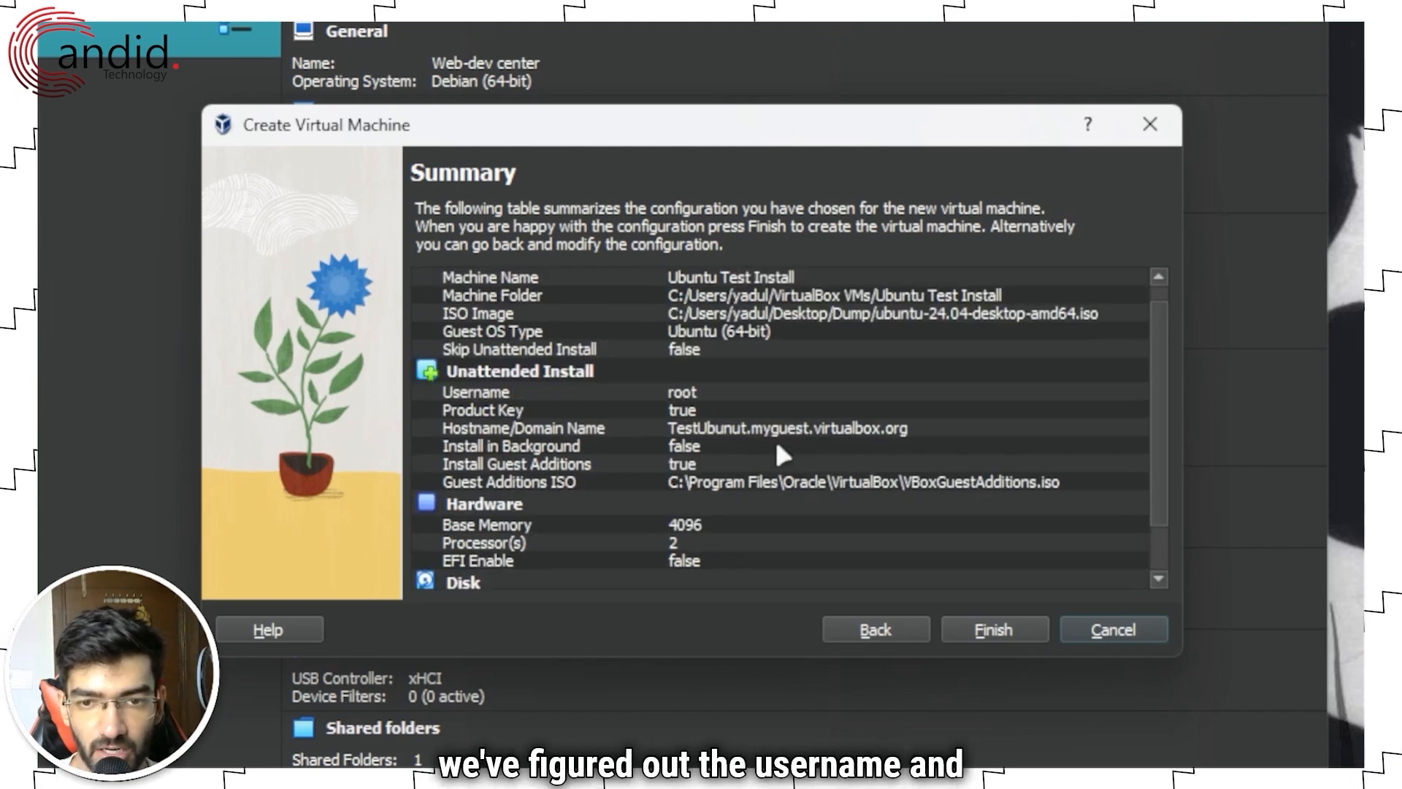
pyautogui.scroll(1, 778, 447)
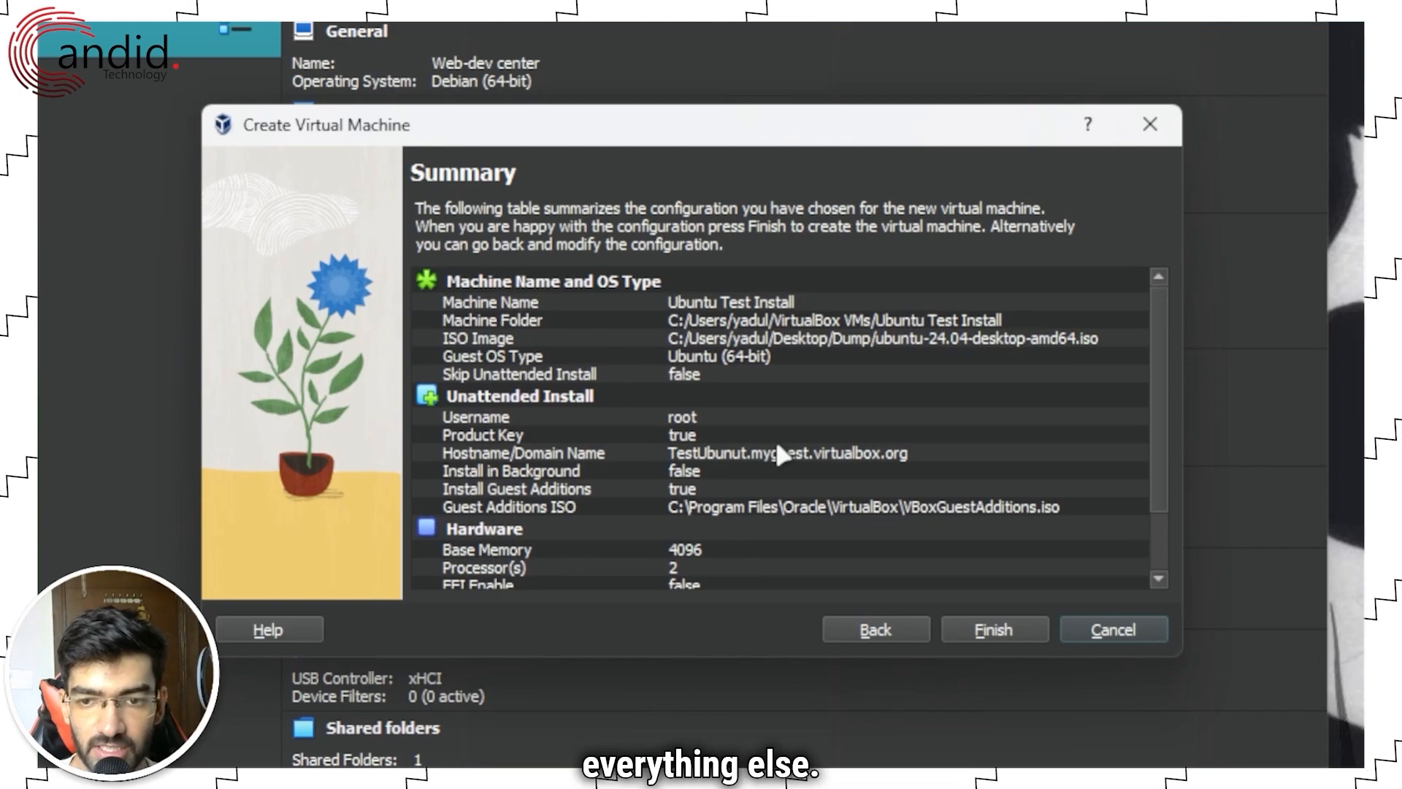
pyautogui.click(984, 627)
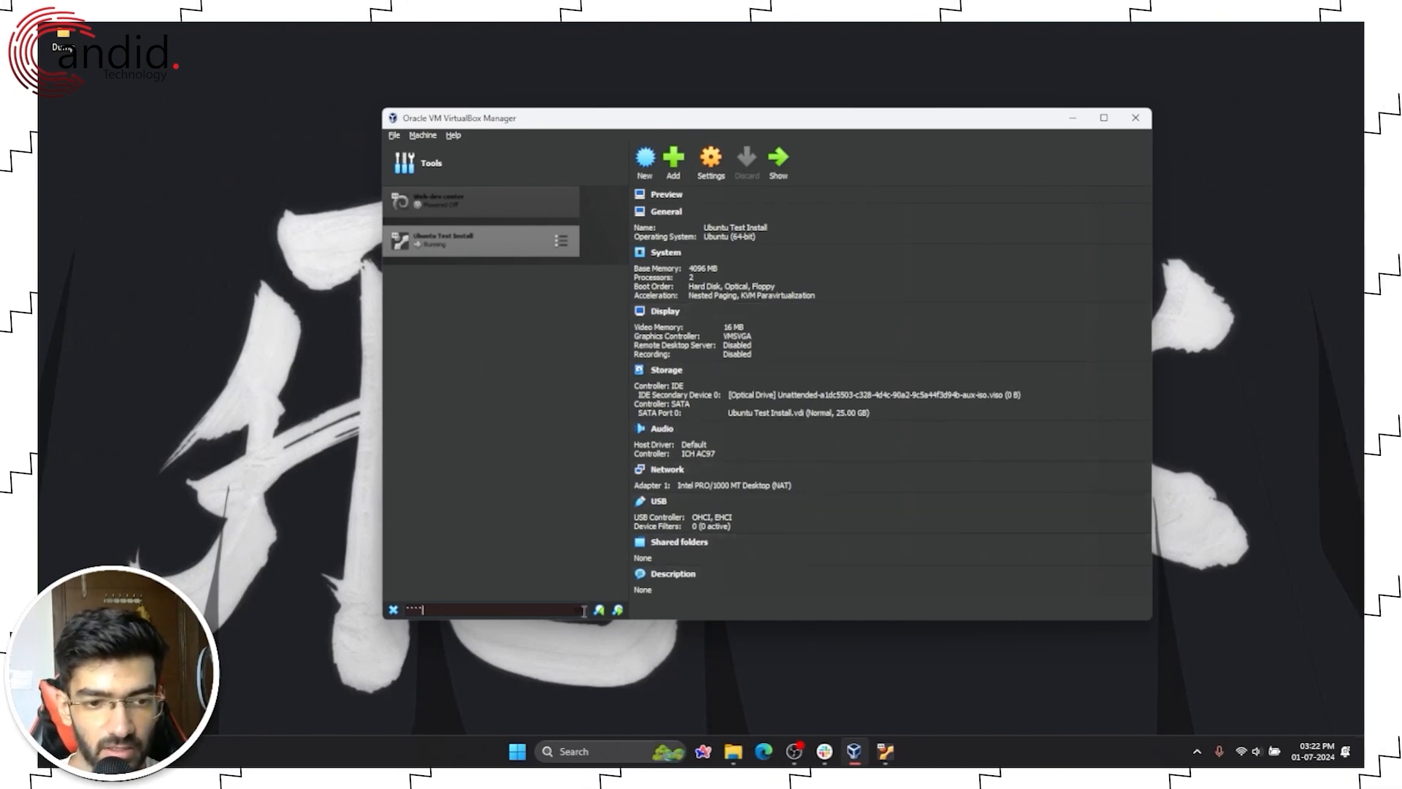
# Step: Dismiss the machine search and bring the booting Ubuntu Test Install window forward
pyautogui.press('Escape')
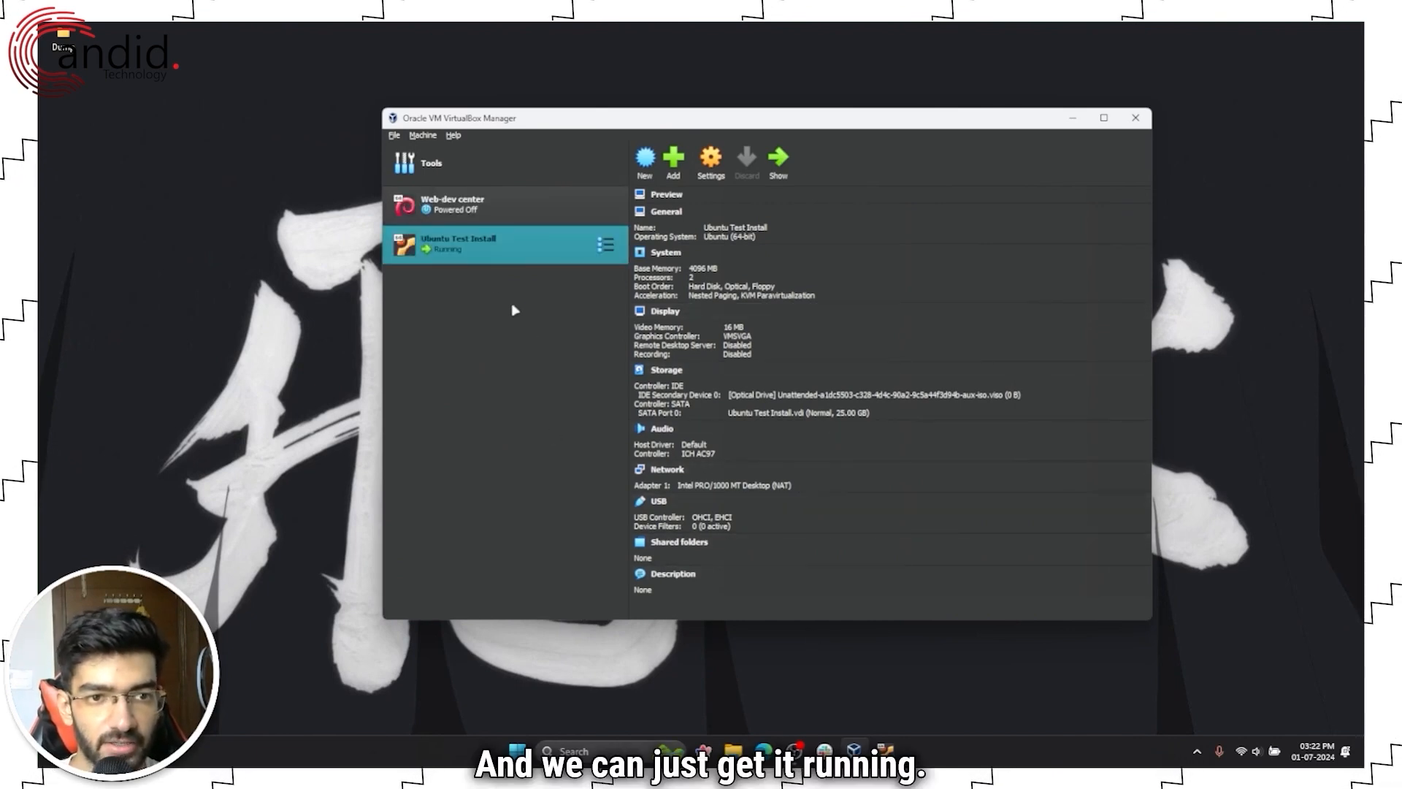
pyautogui.click(885, 751)
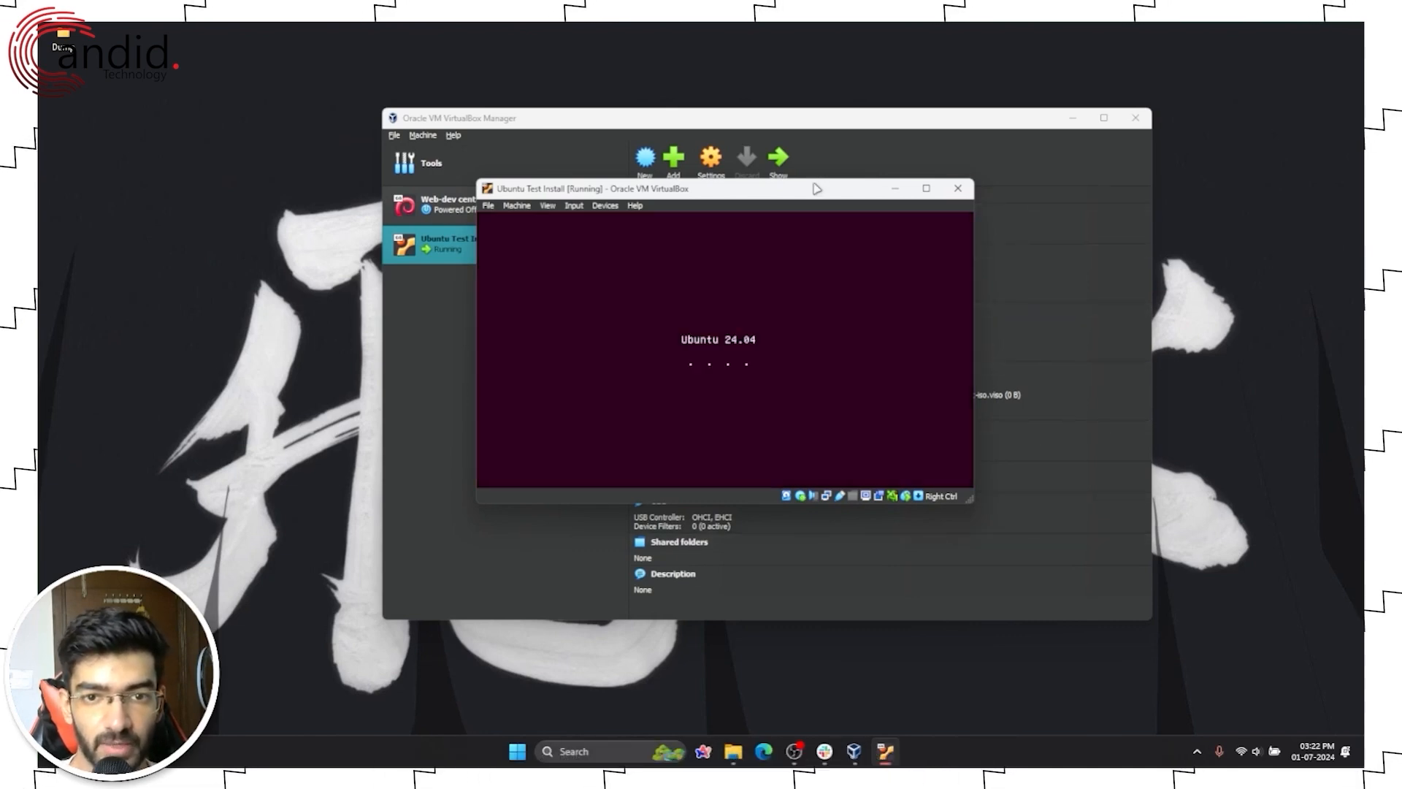
# Step: Reposition the VM window and the Welcome to Ubuntu dialog while the language page loads
pyautogui.moveTo(817, 189); pyautogui.dragTo(795, 194)
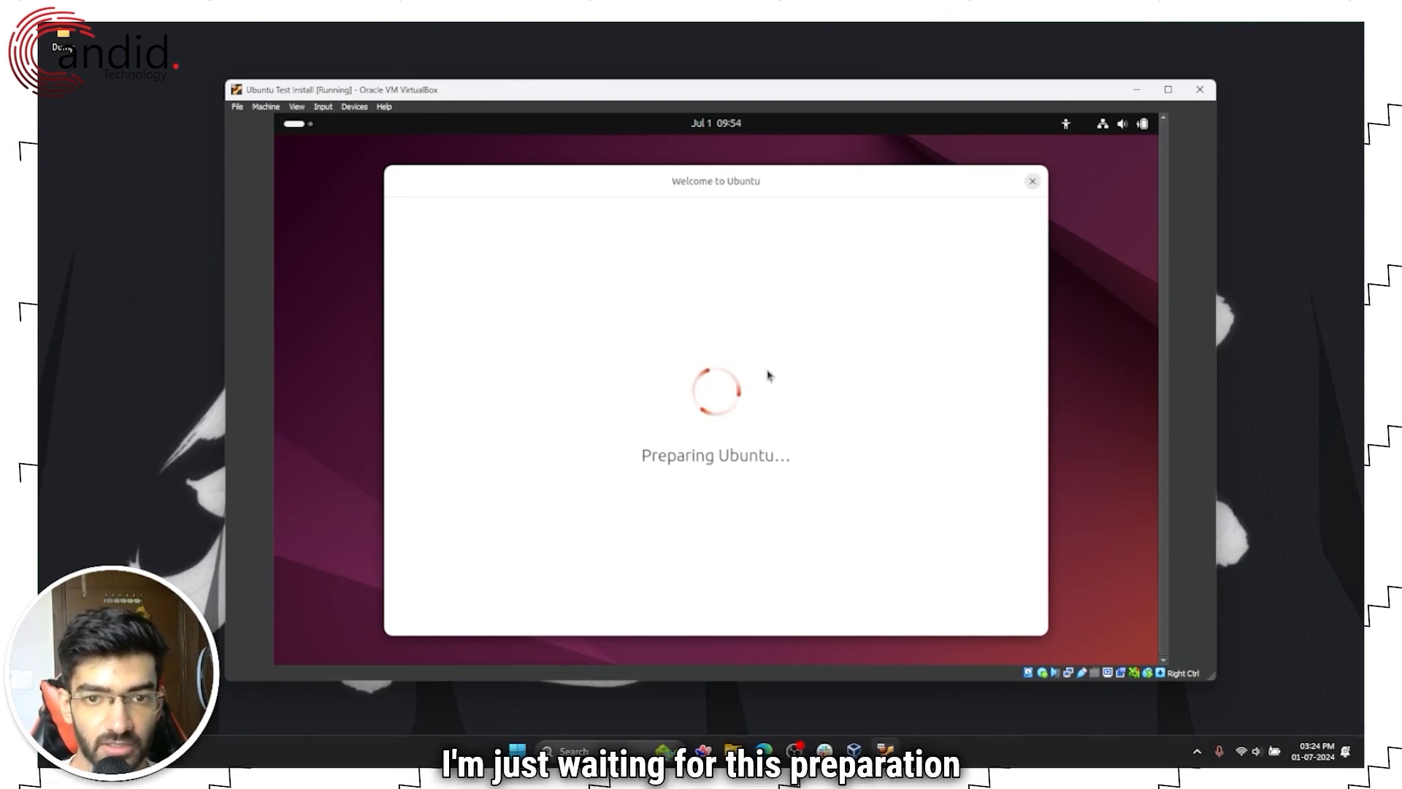
pyautogui.moveTo(803, 184); pyautogui.dragTo(755, 163)
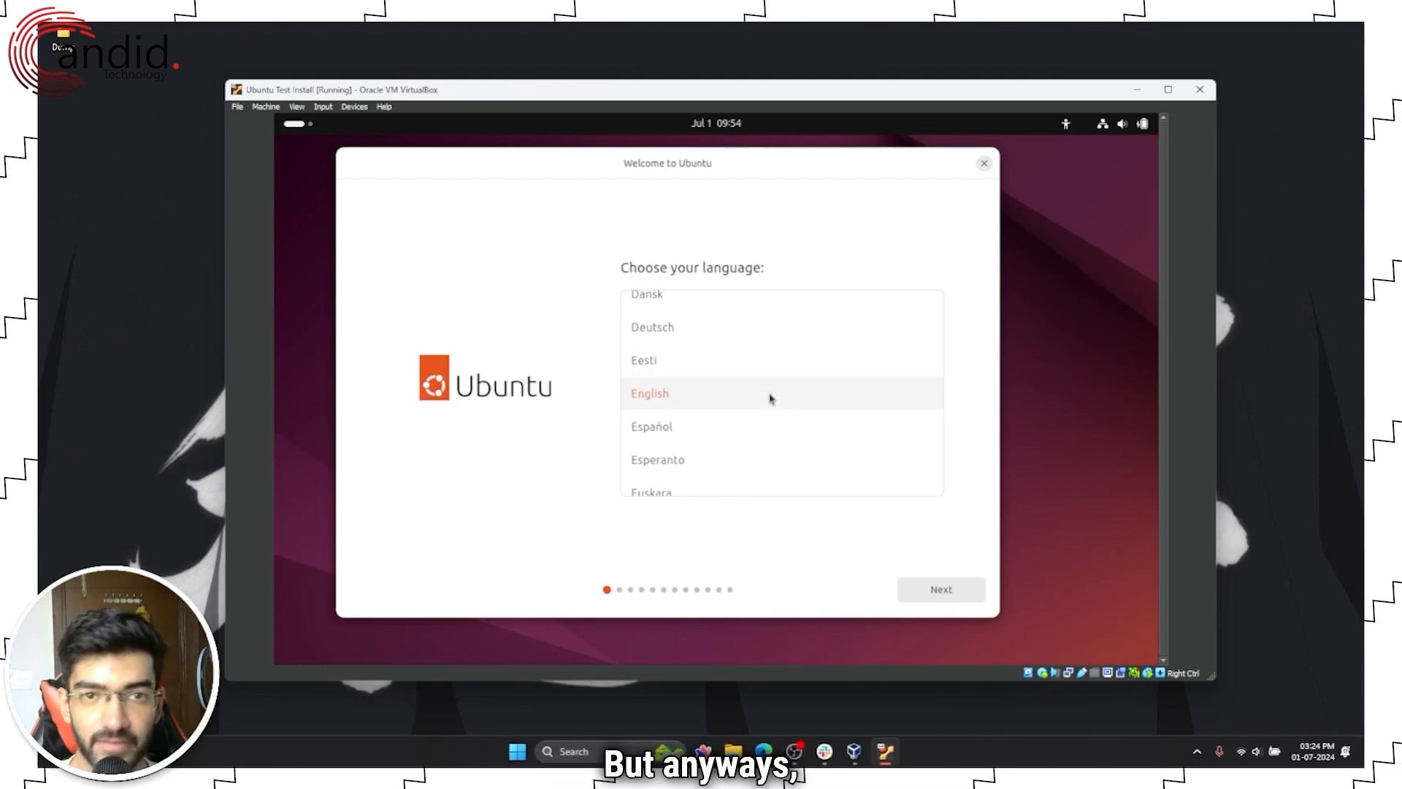
# Step: Accept the defaults: English, accessibility, English (US) keyboard and the wired connection
pyautogui.click(931, 593)
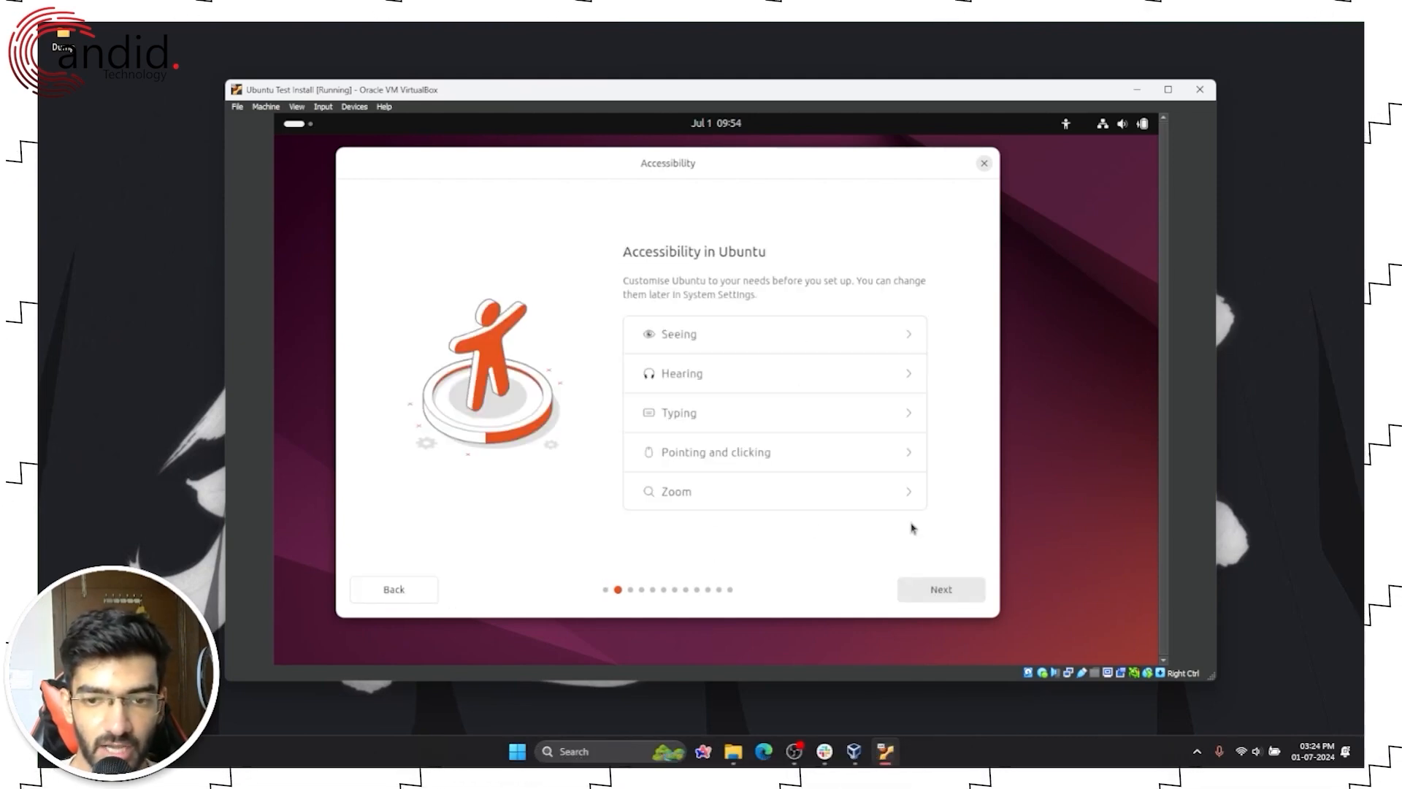
pyautogui.click(935, 597)
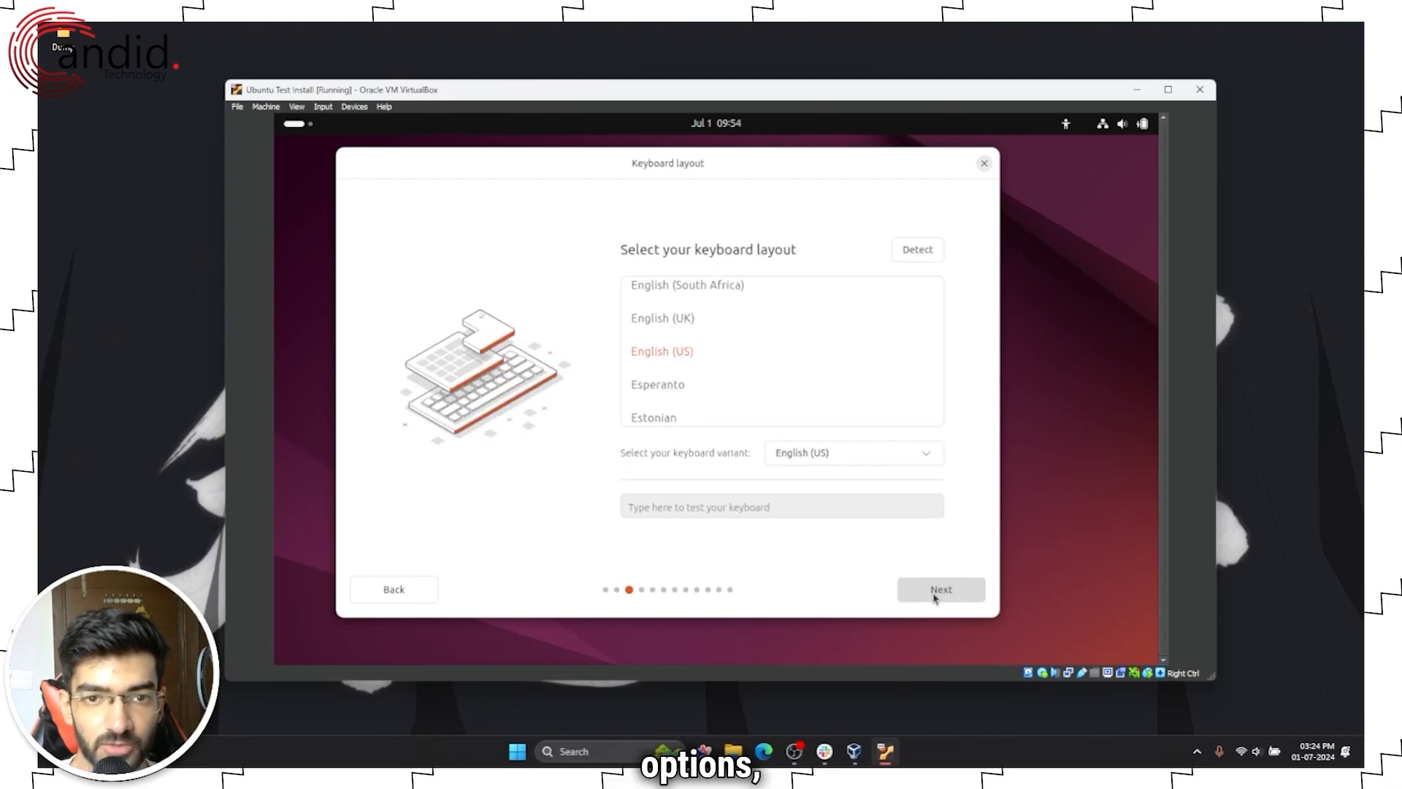
pyautogui.click(941, 589)
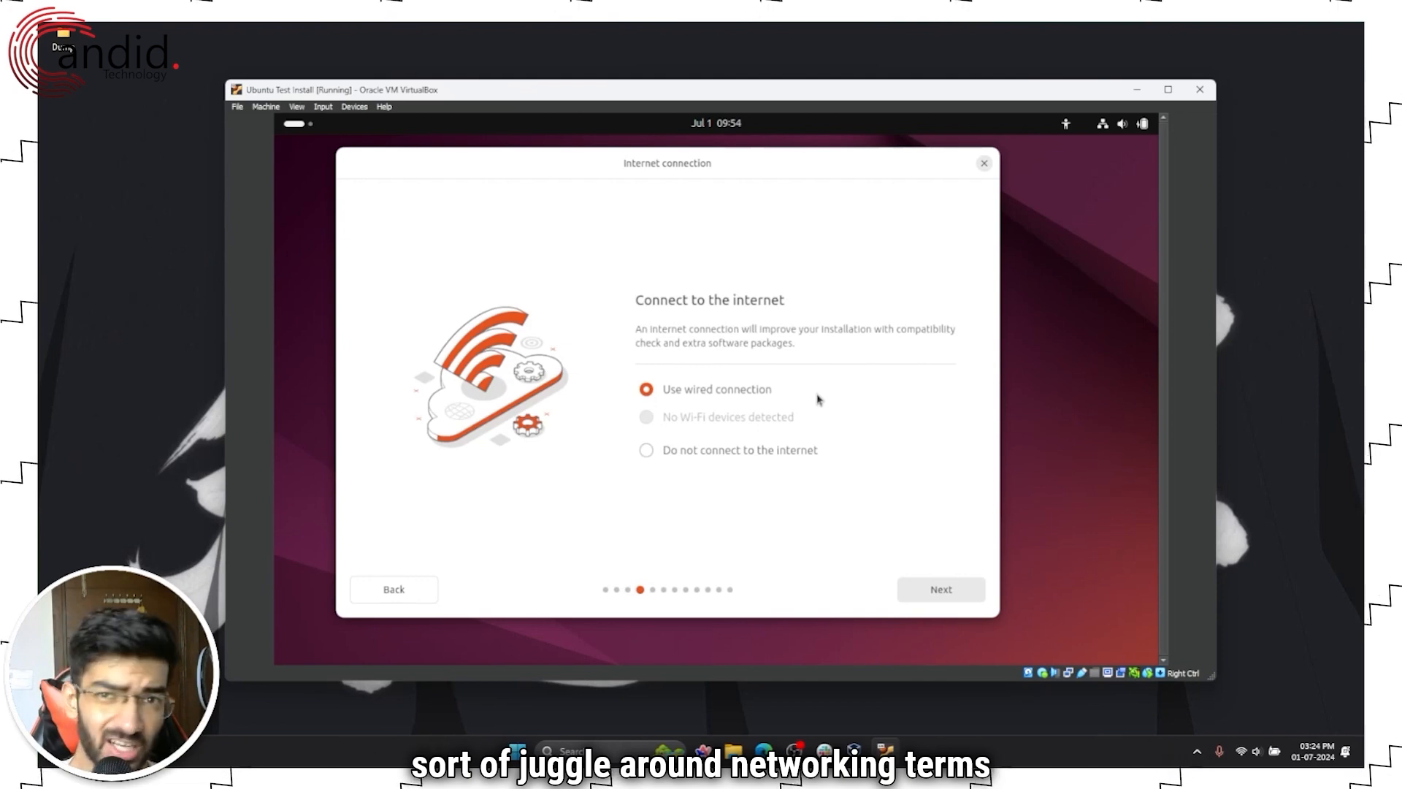
pyautogui.click(930, 590)
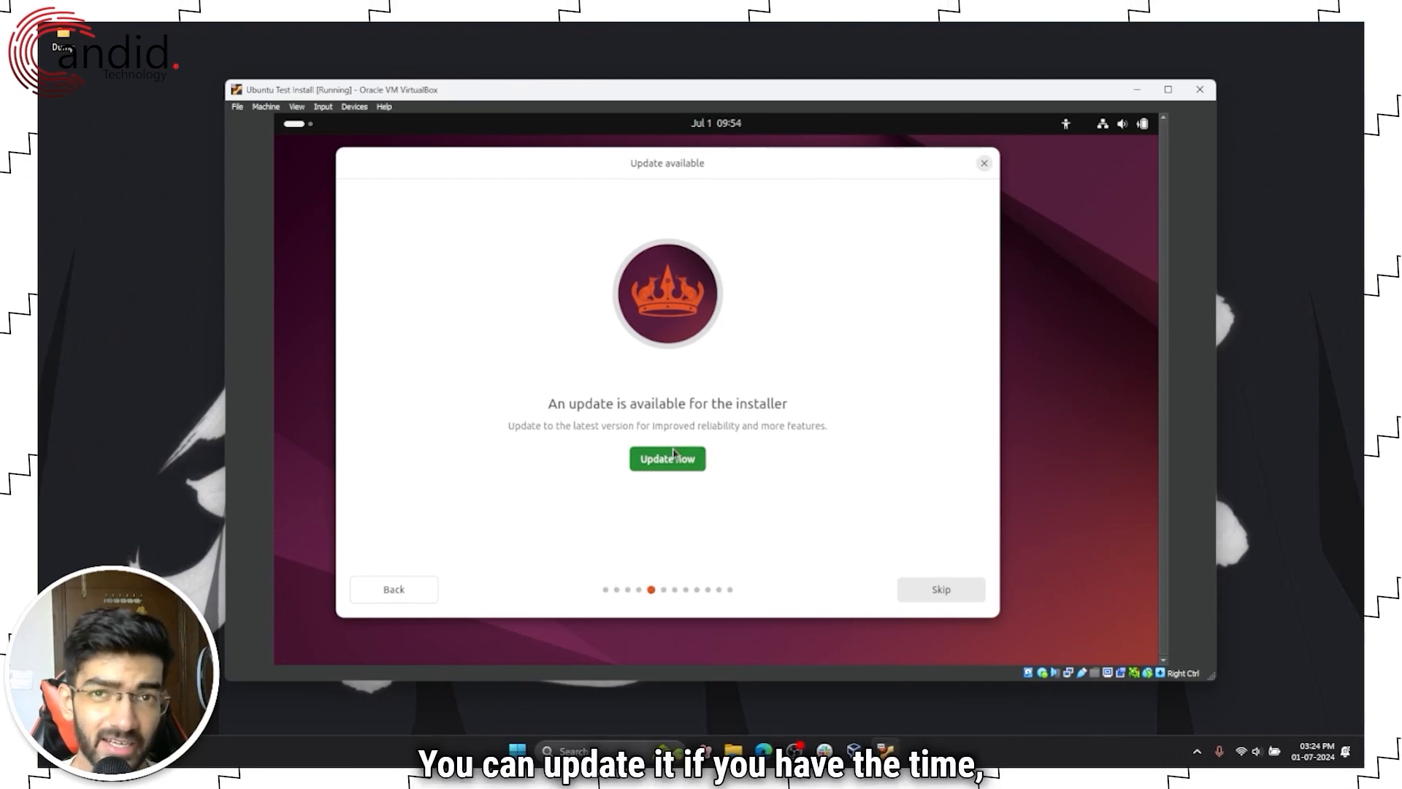
# Step: Skip the installer update and choose Try Ubuntu to reach the live desktop
pyautogui.click(965, 588)
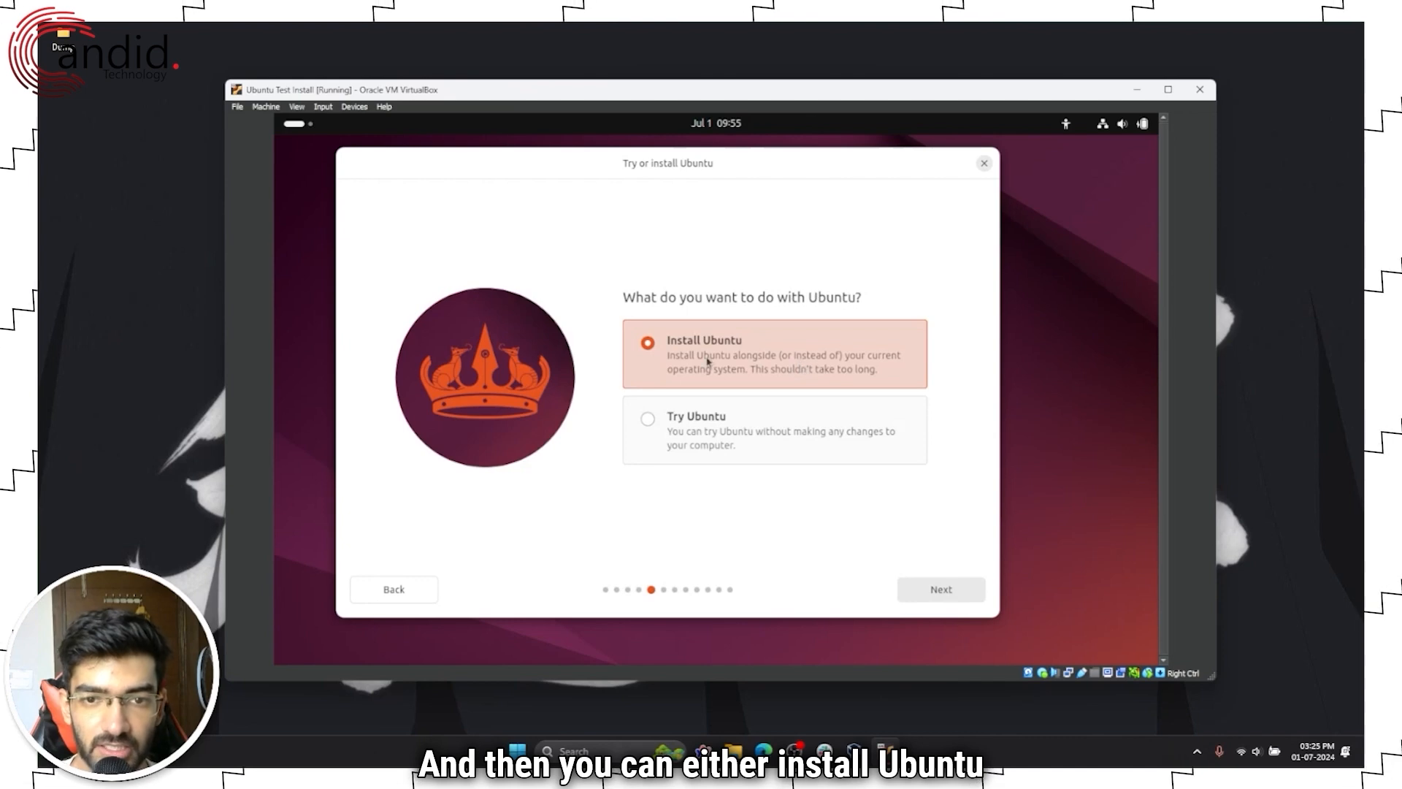
pyautogui.click(797, 428)
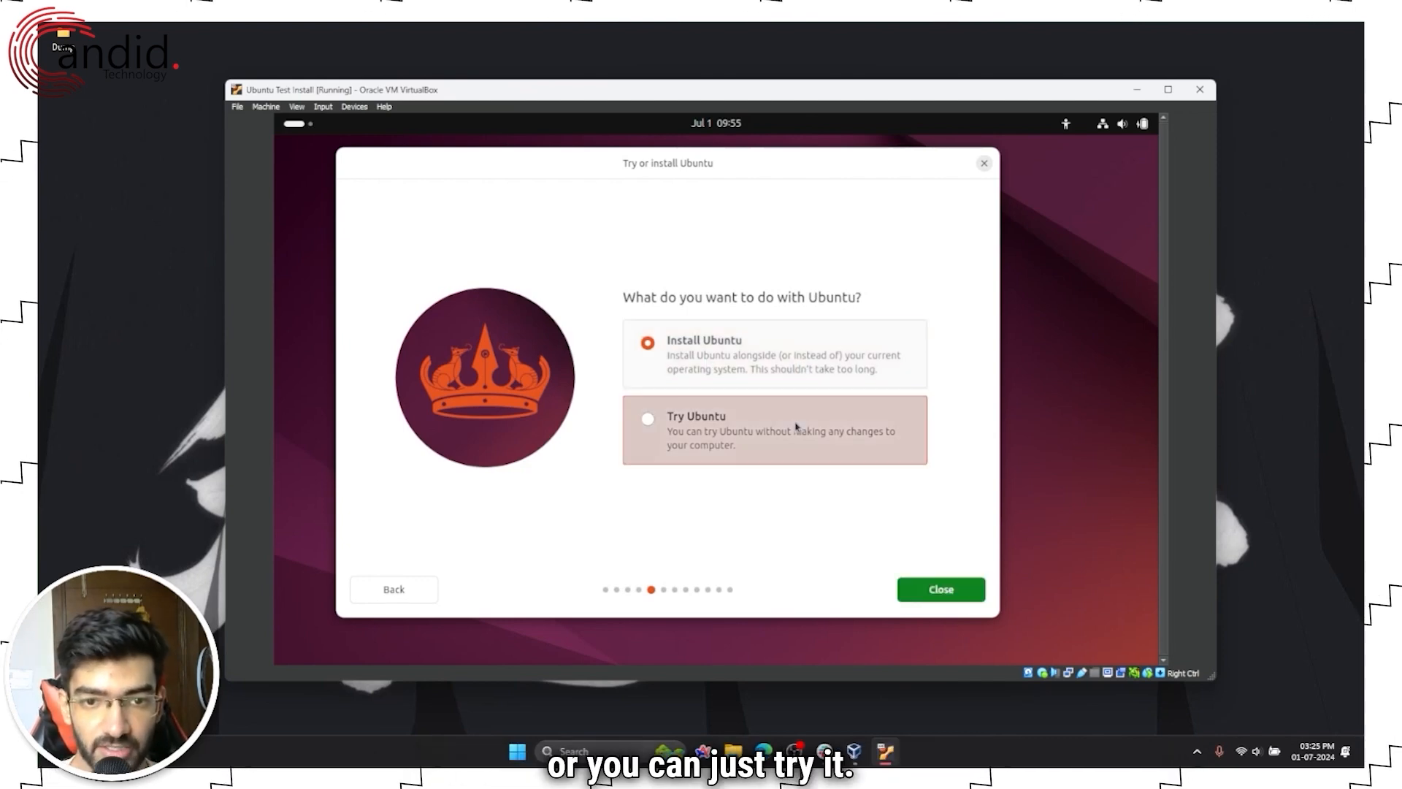
pyautogui.click(941, 585)
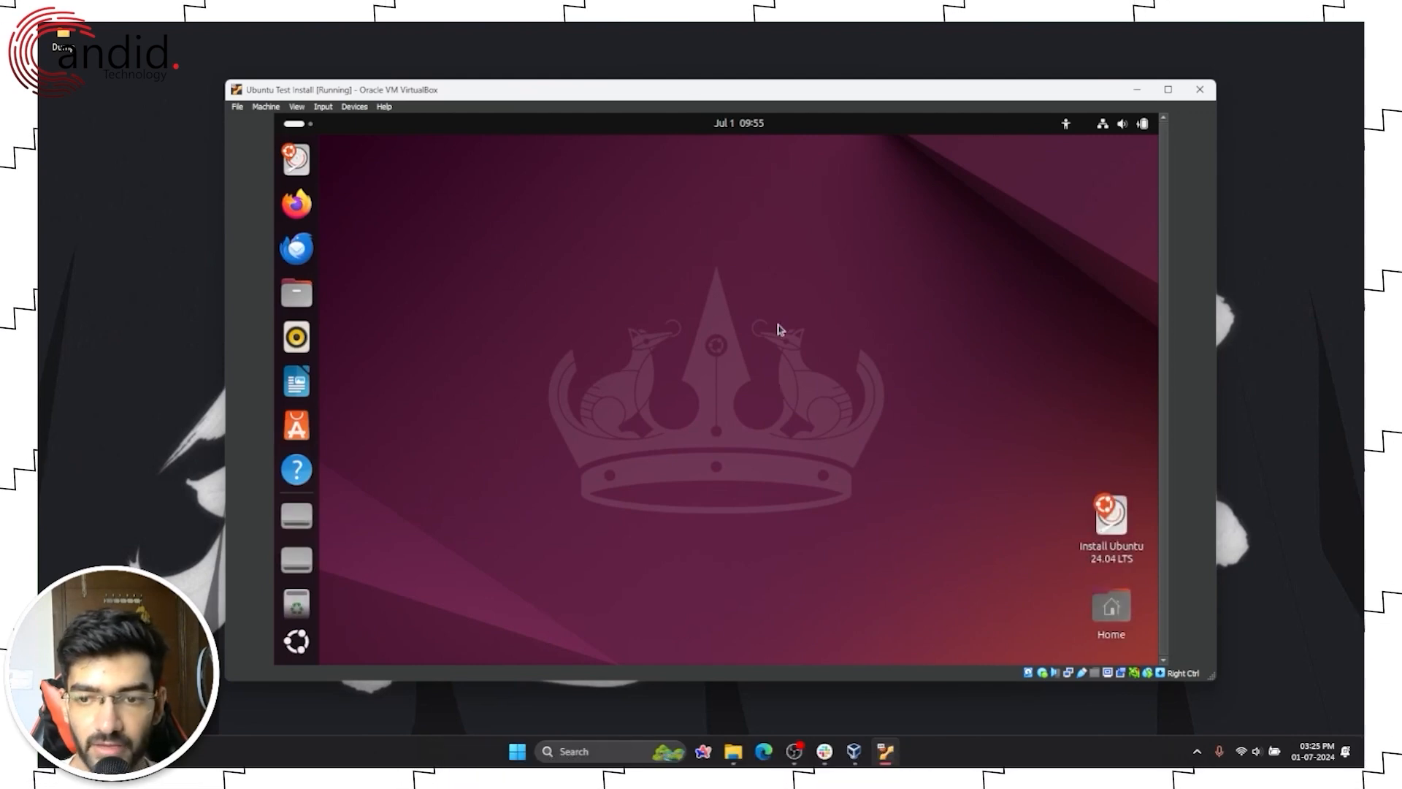
# Step: Launch Terminal from the Show Apps grid on the live Ubuntu desktop
pyautogui.moveTo(537, 253); pyautogui.dragTo(735, 414)
pyautogui.moveTo(795, 453); pyautogui.dragTo(937, 515)
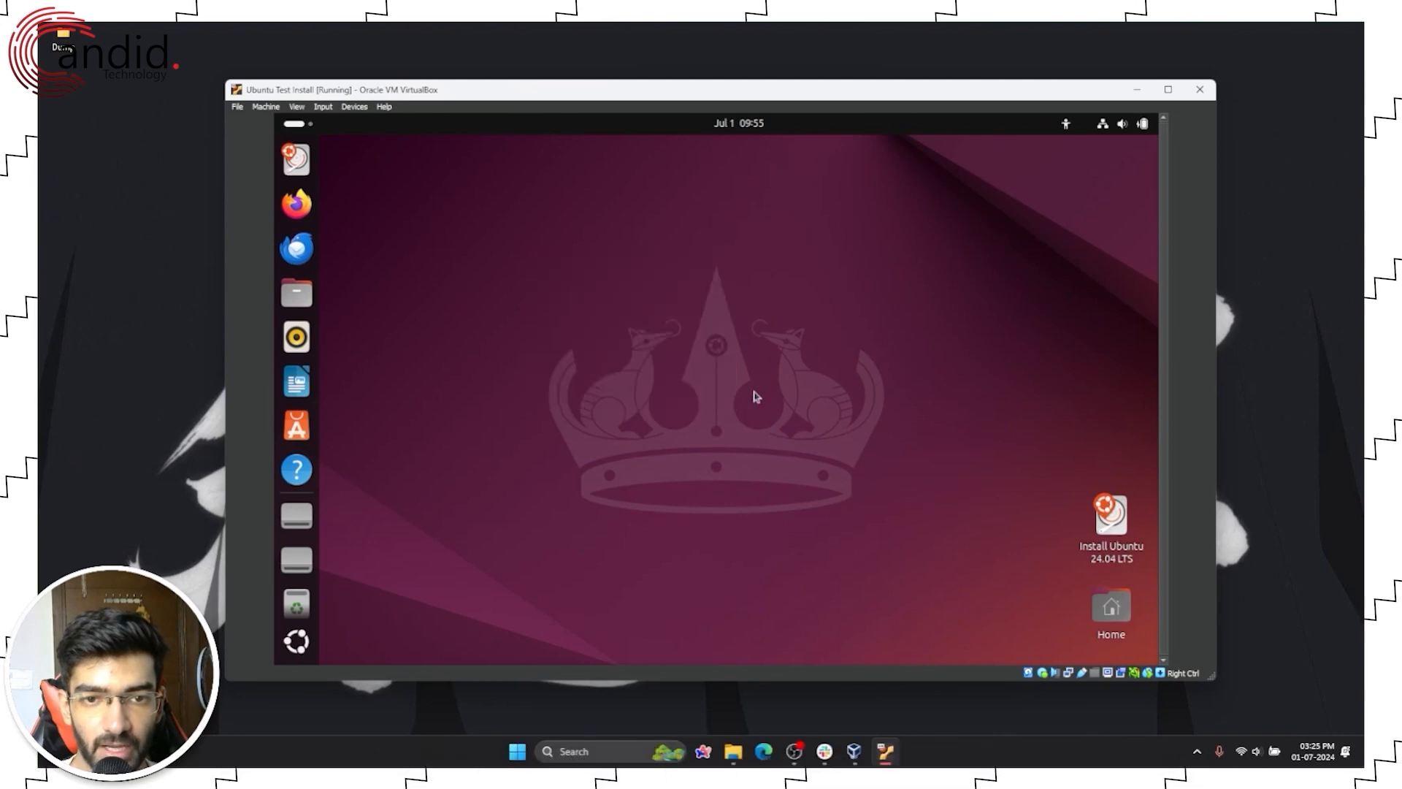
pyautogui.moveTo(565, 252); pyautogui.dragTo(880, 461)
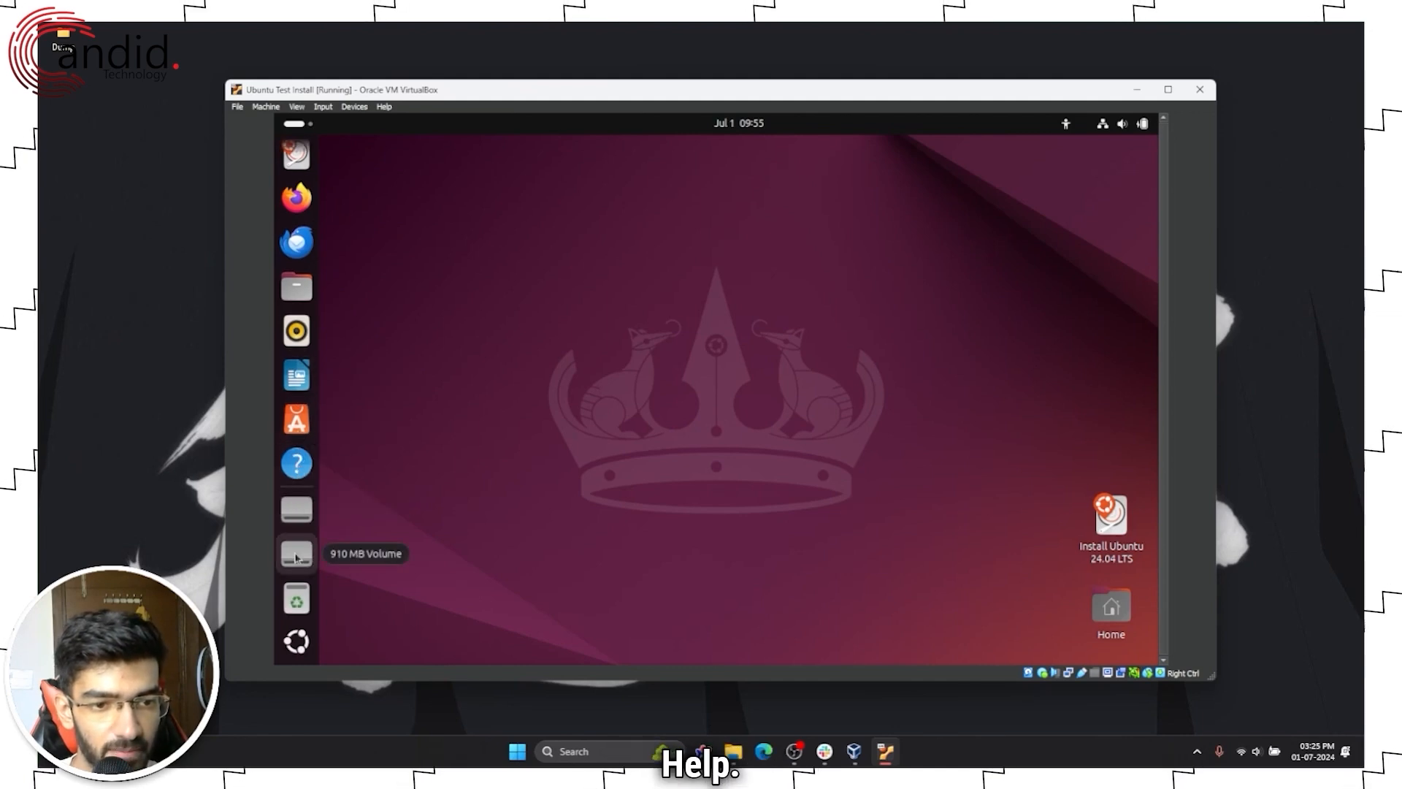
pyautogui.click(299, 641)
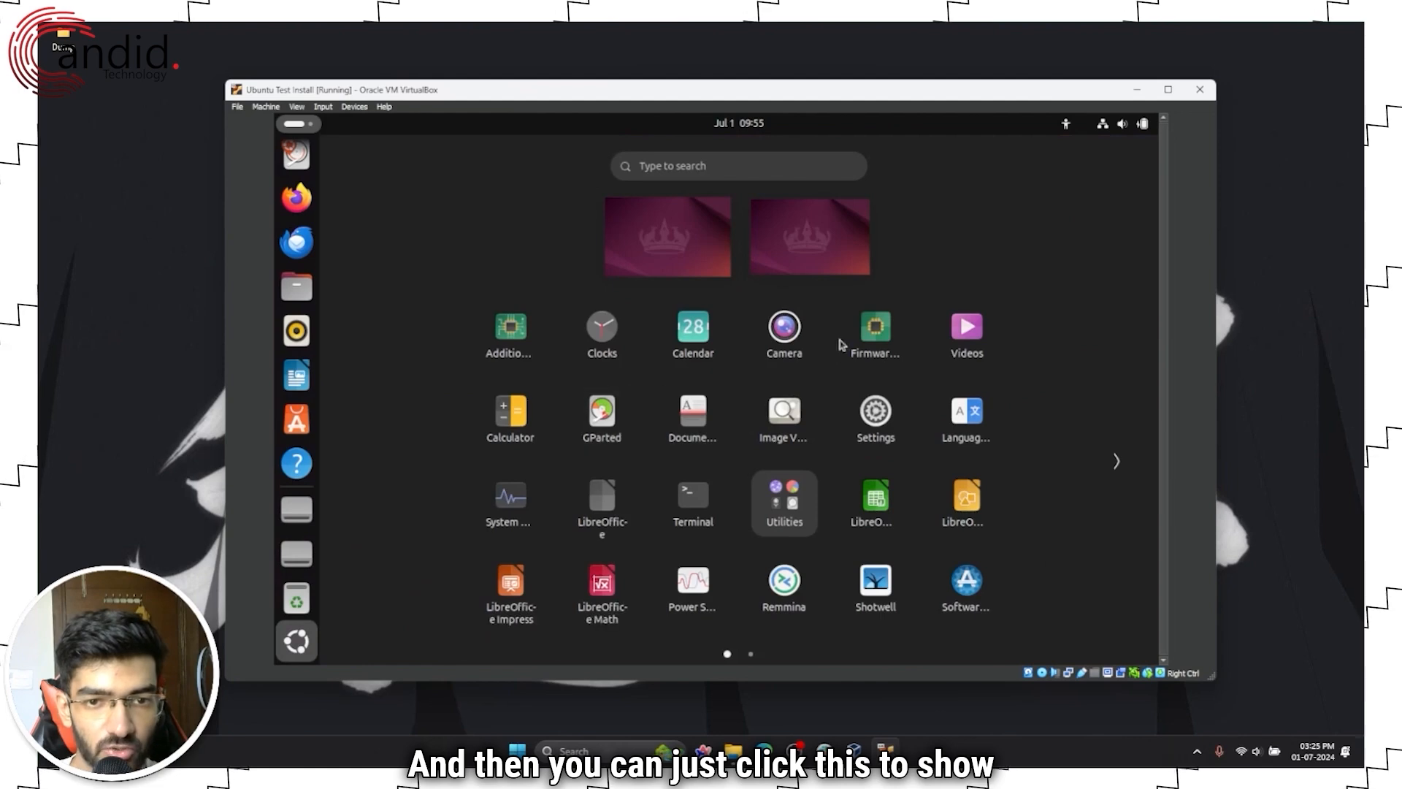
pyautogui.click(690, 500)
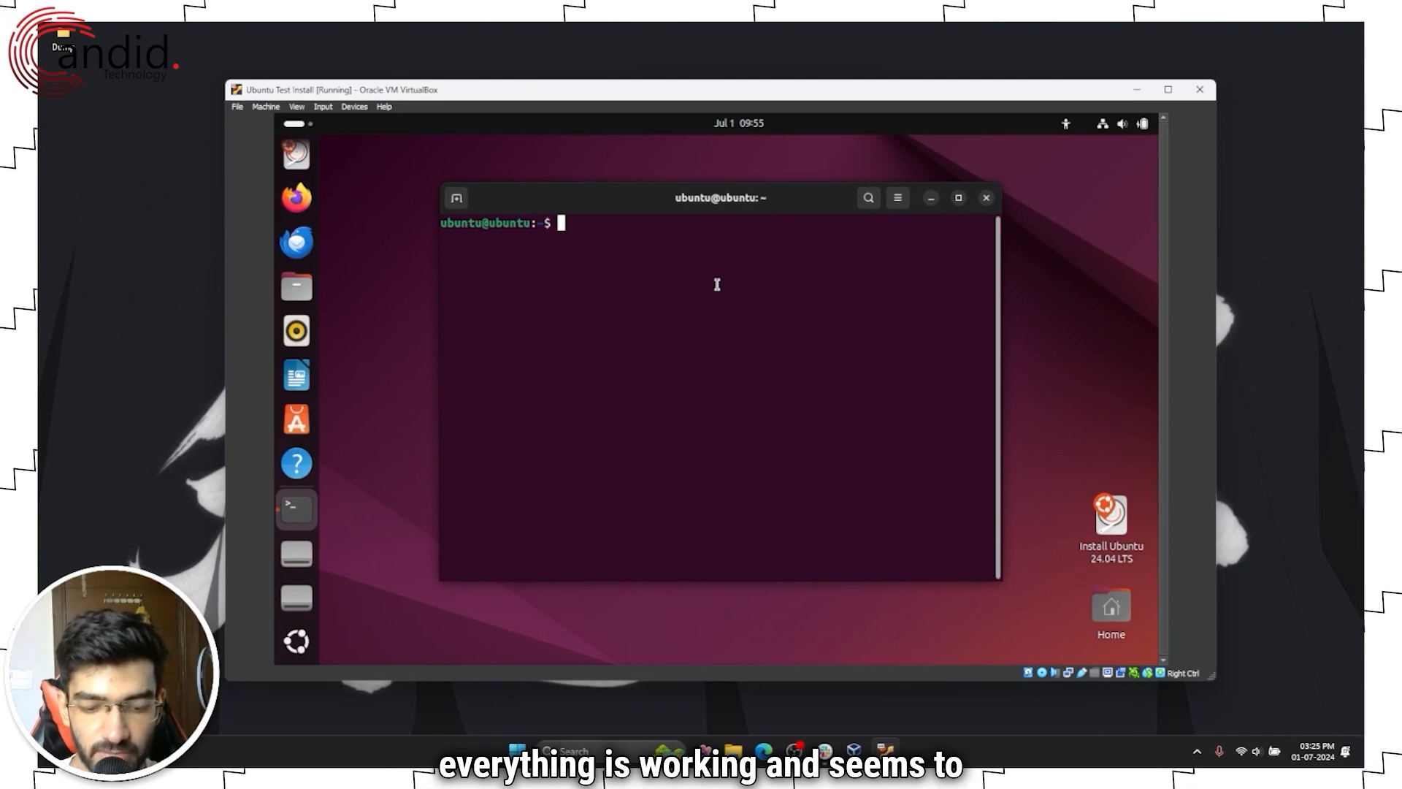
# Step: Run ls and sudo whoami (returning root) in the terminal, then close it
pyautogui.write('t')
pyautogui.press('BackSpace')
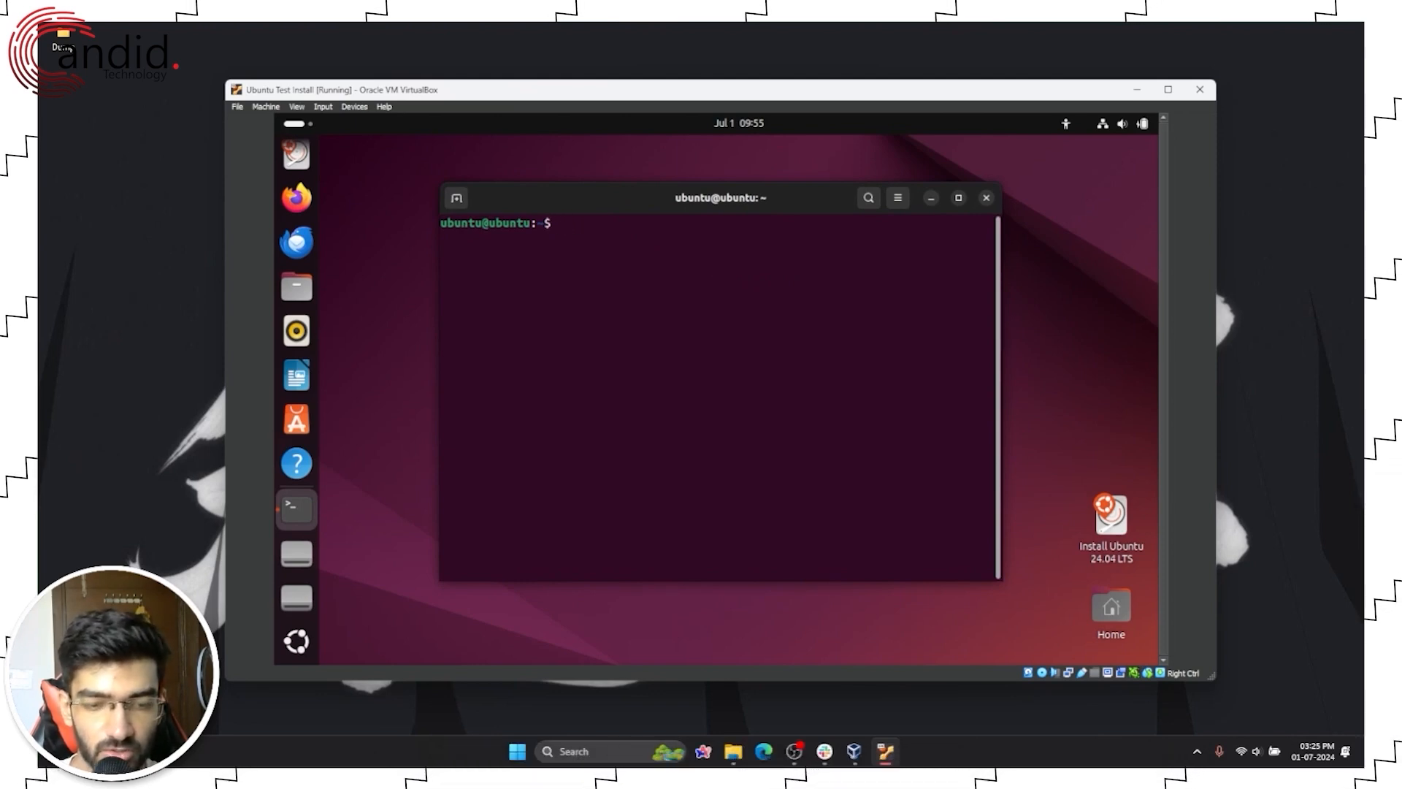
pyautogui.write('ls')
pyautogui.press('Return')
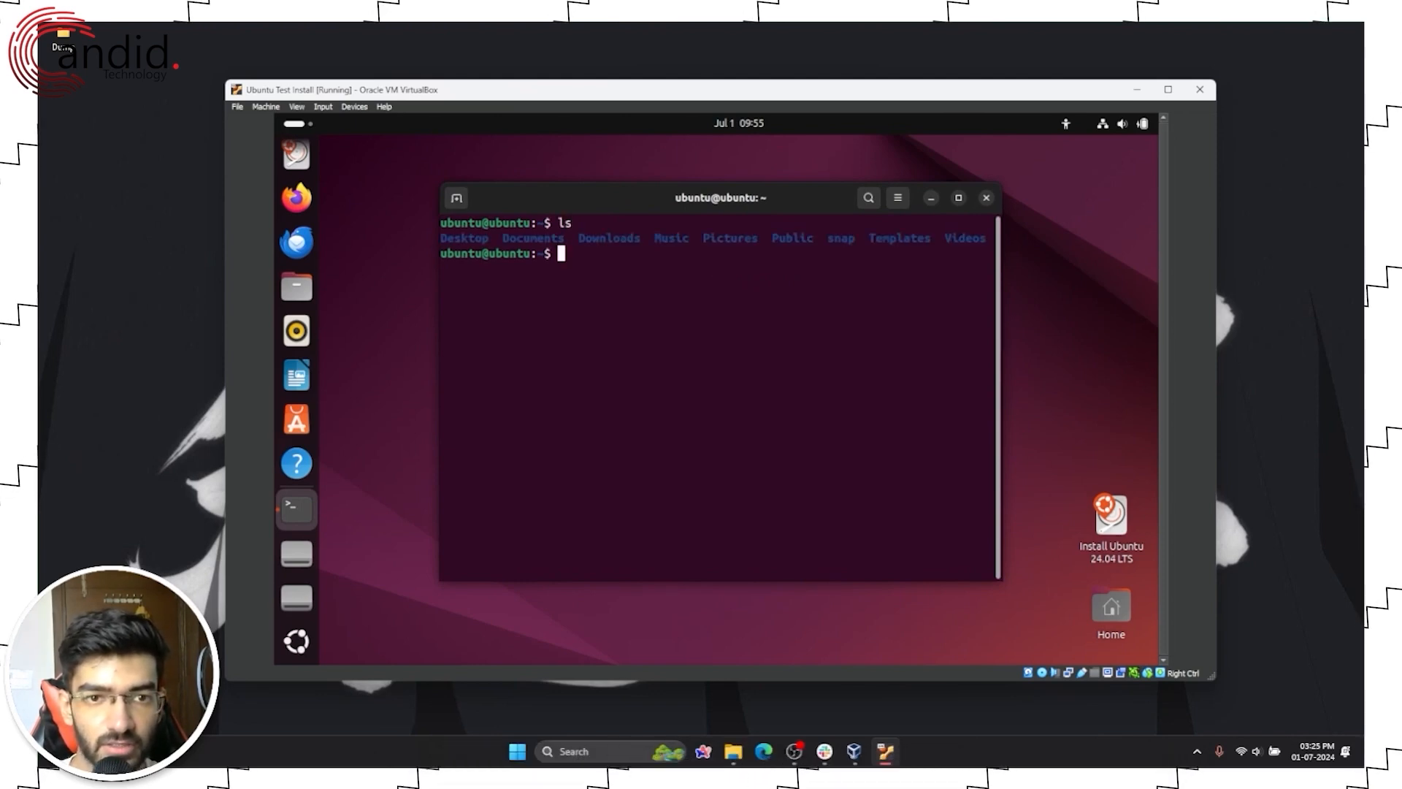
pyautogui.write('sudo wh')
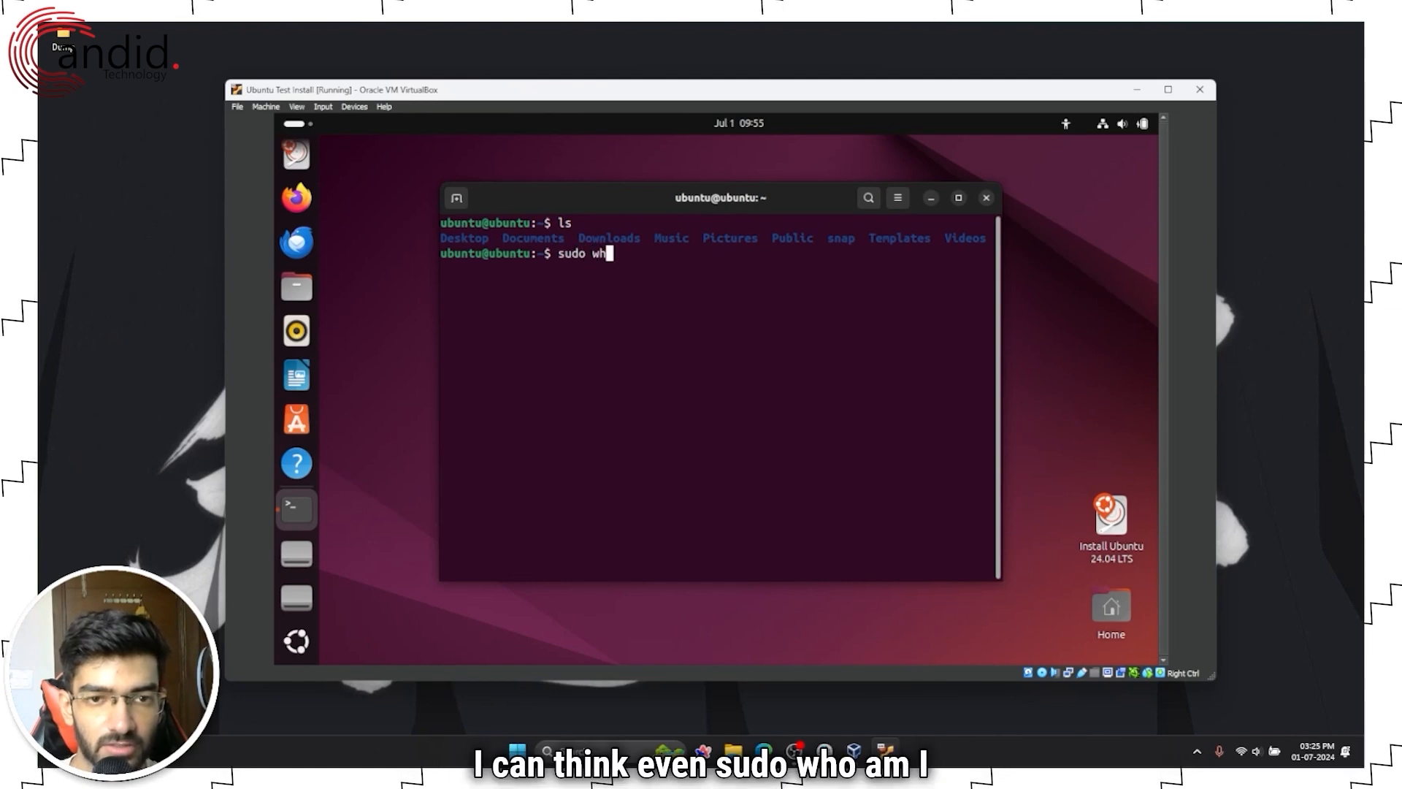
pyautogui.write('oami')
pyautogui.press('Return')
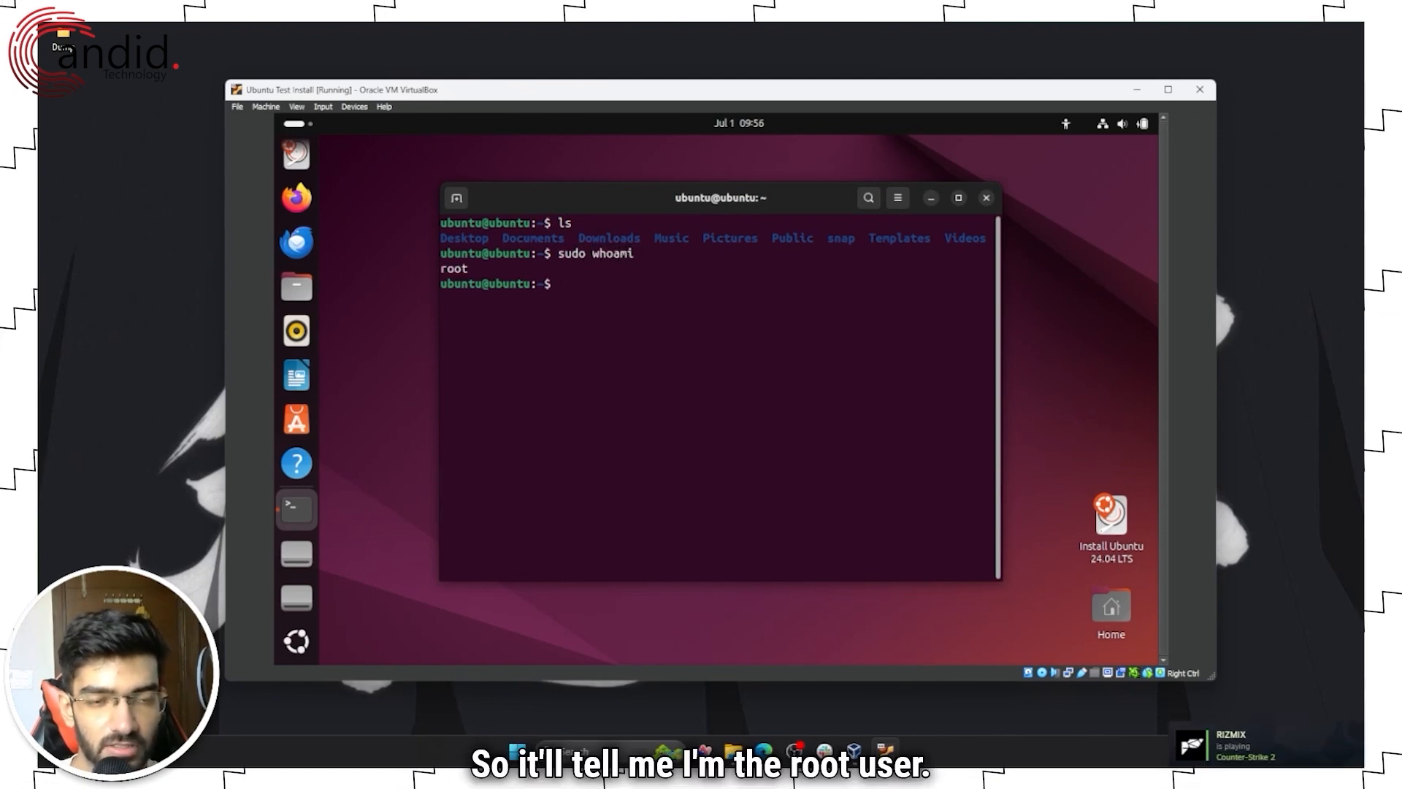
pyautogui.click(986, 199)
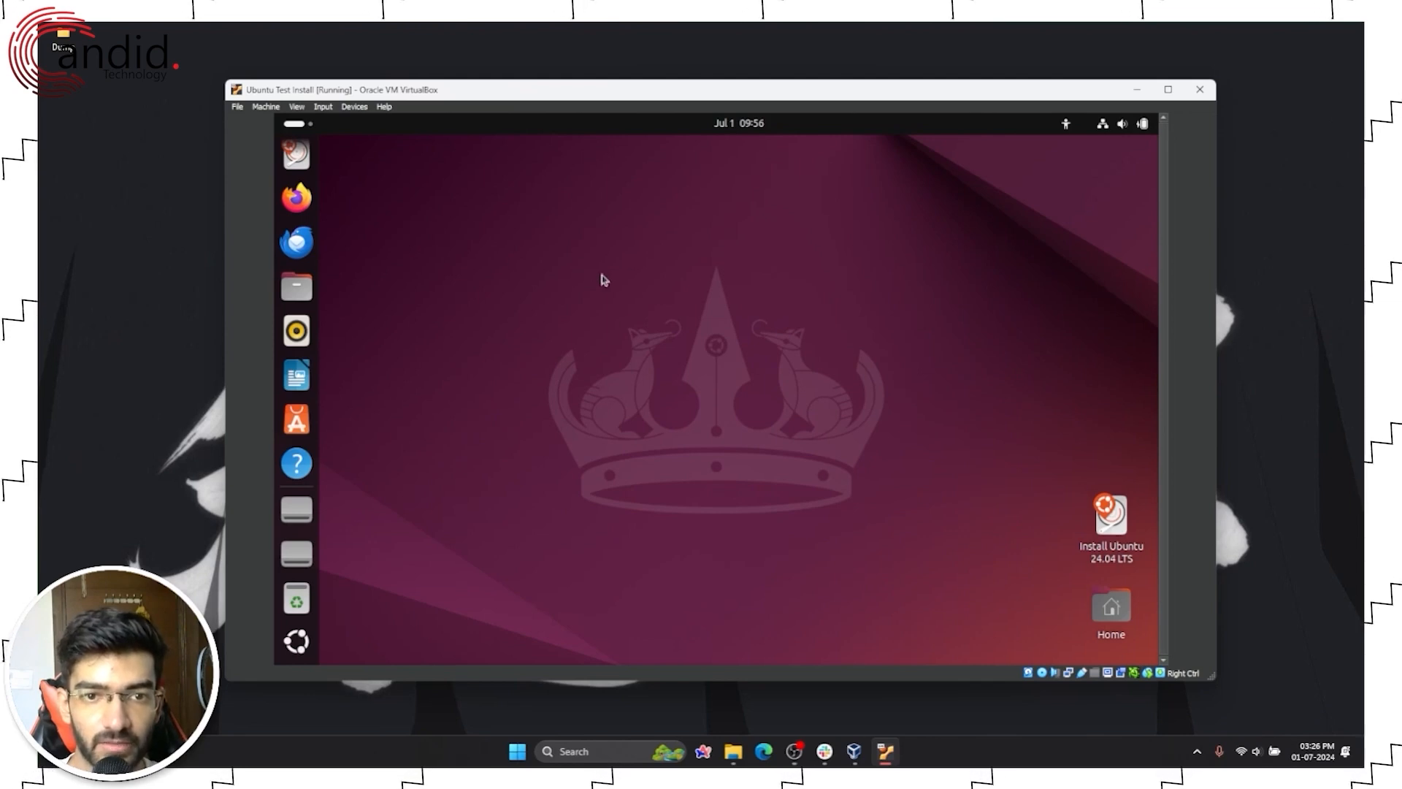
pyautogui.doubleClick(1109, 540)
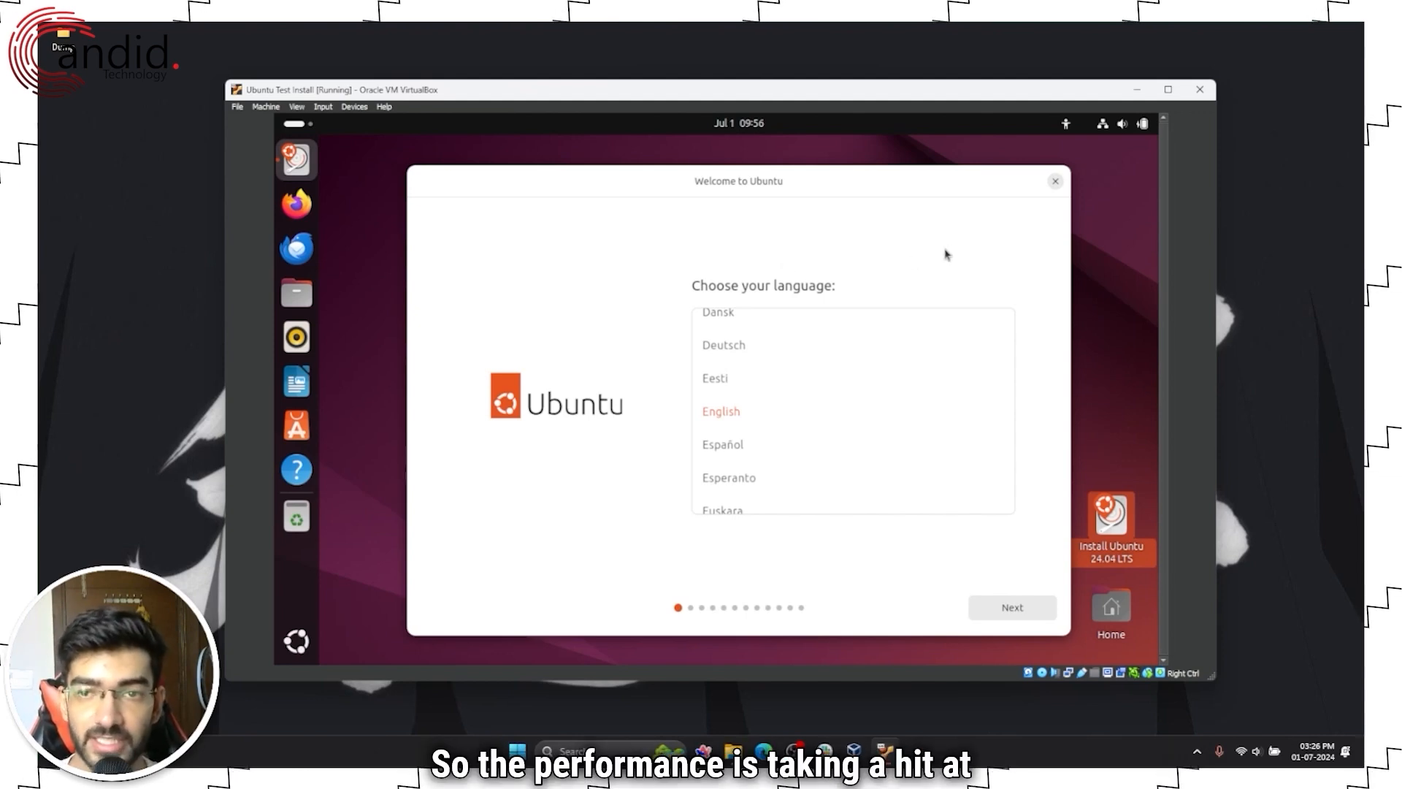
pyautogui.click(1055, 182)
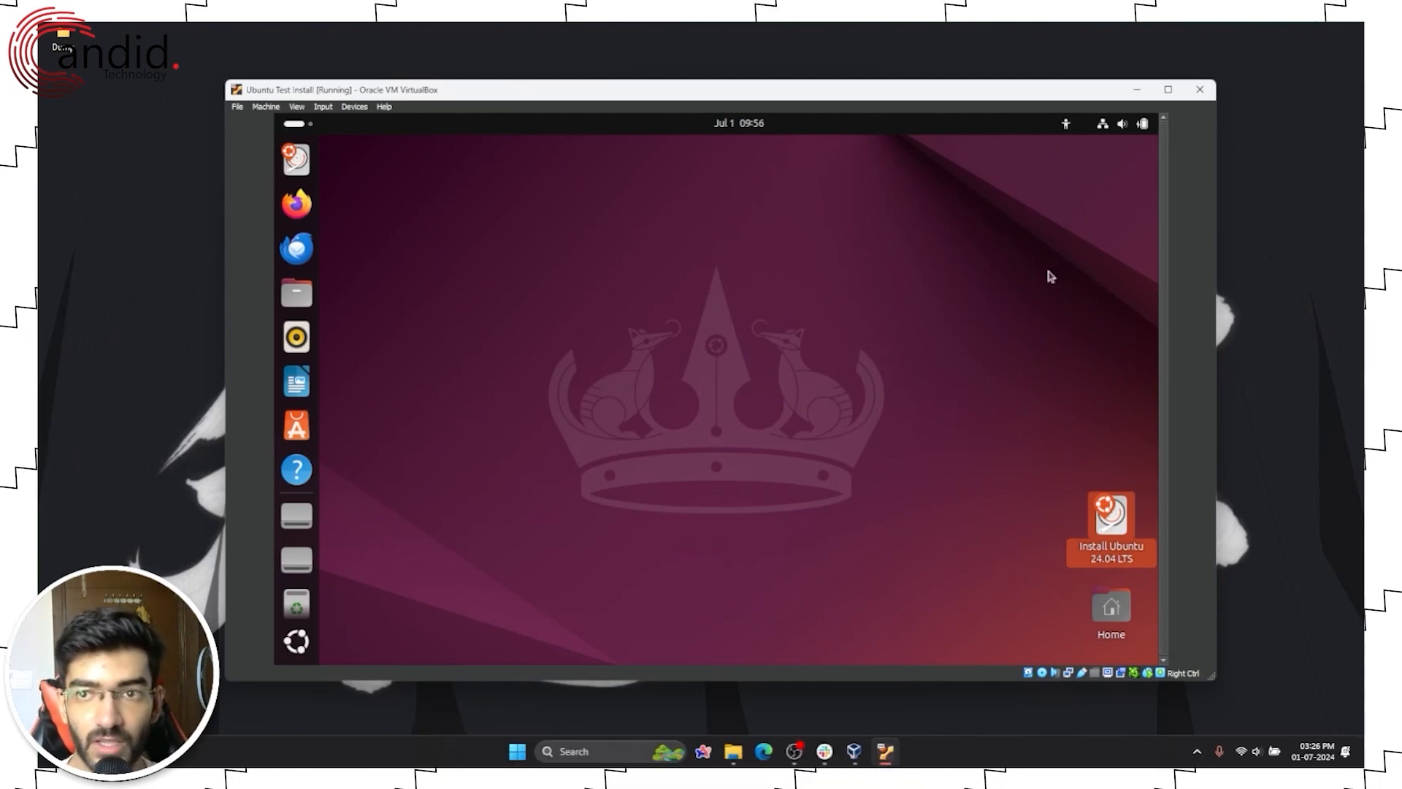
# Step: Power off the Ubuntu Test Install VM and open its Settings dialog
pyautogui.click(1199, 89)
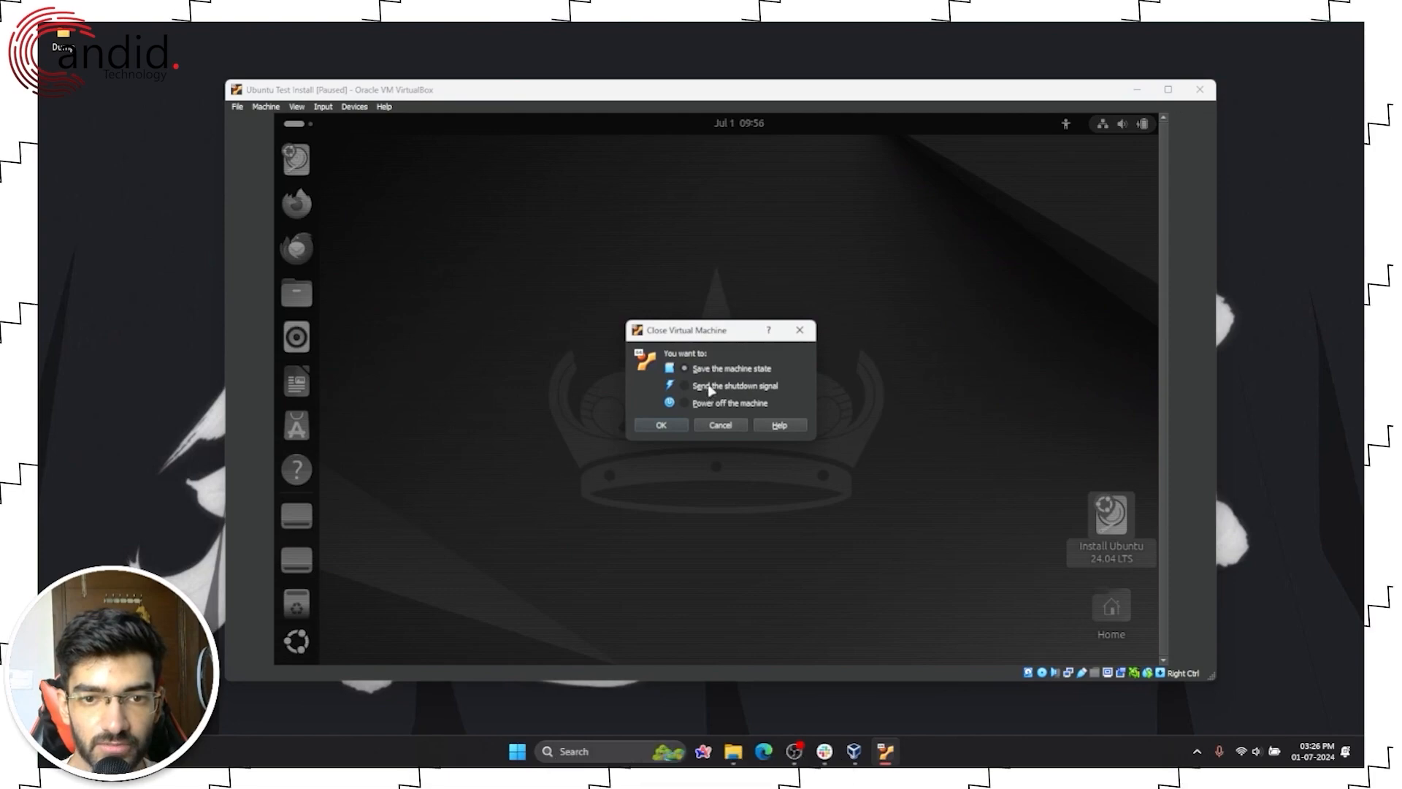
pyautogui.click(690, 404)
pyautogui.click(663, 426)
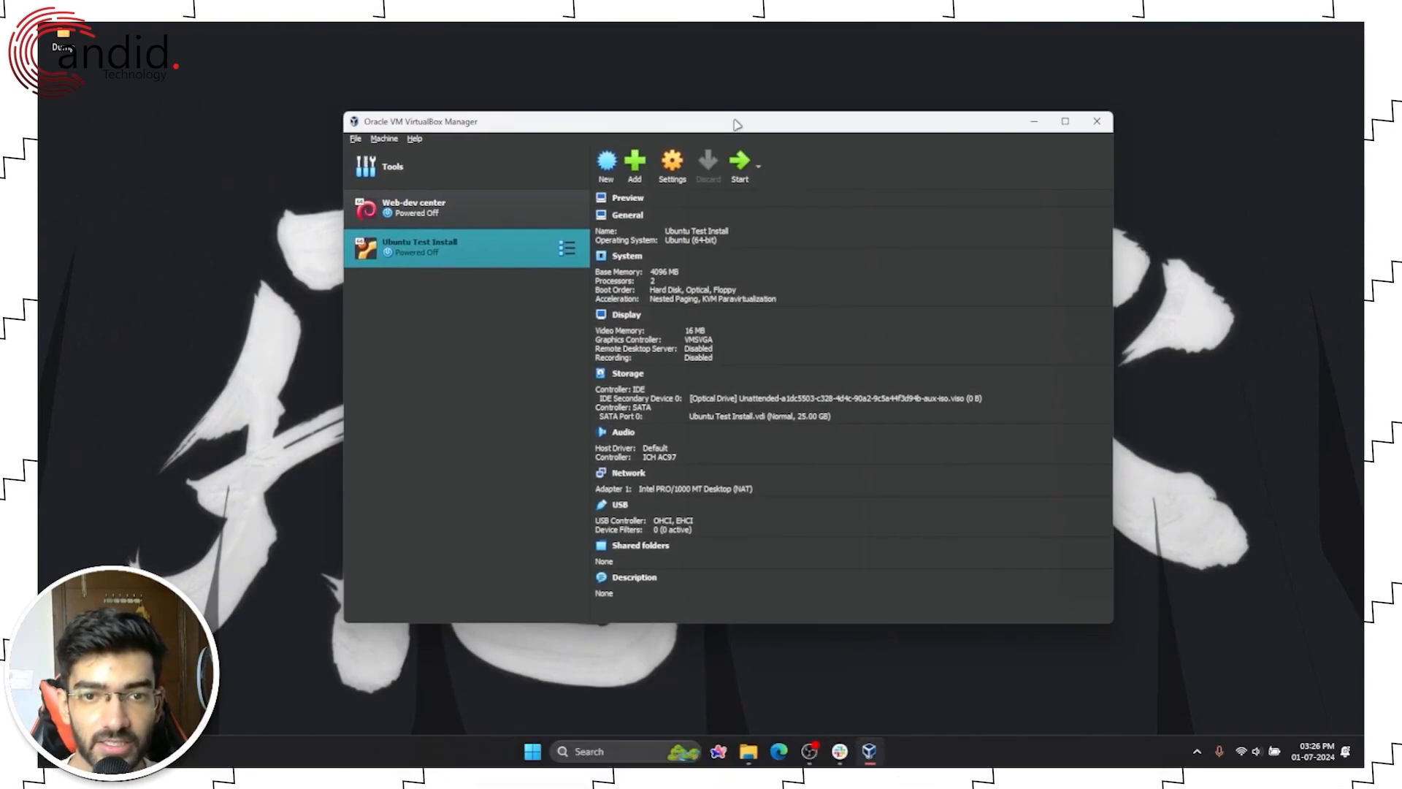
pyautogui.click(672, 169)
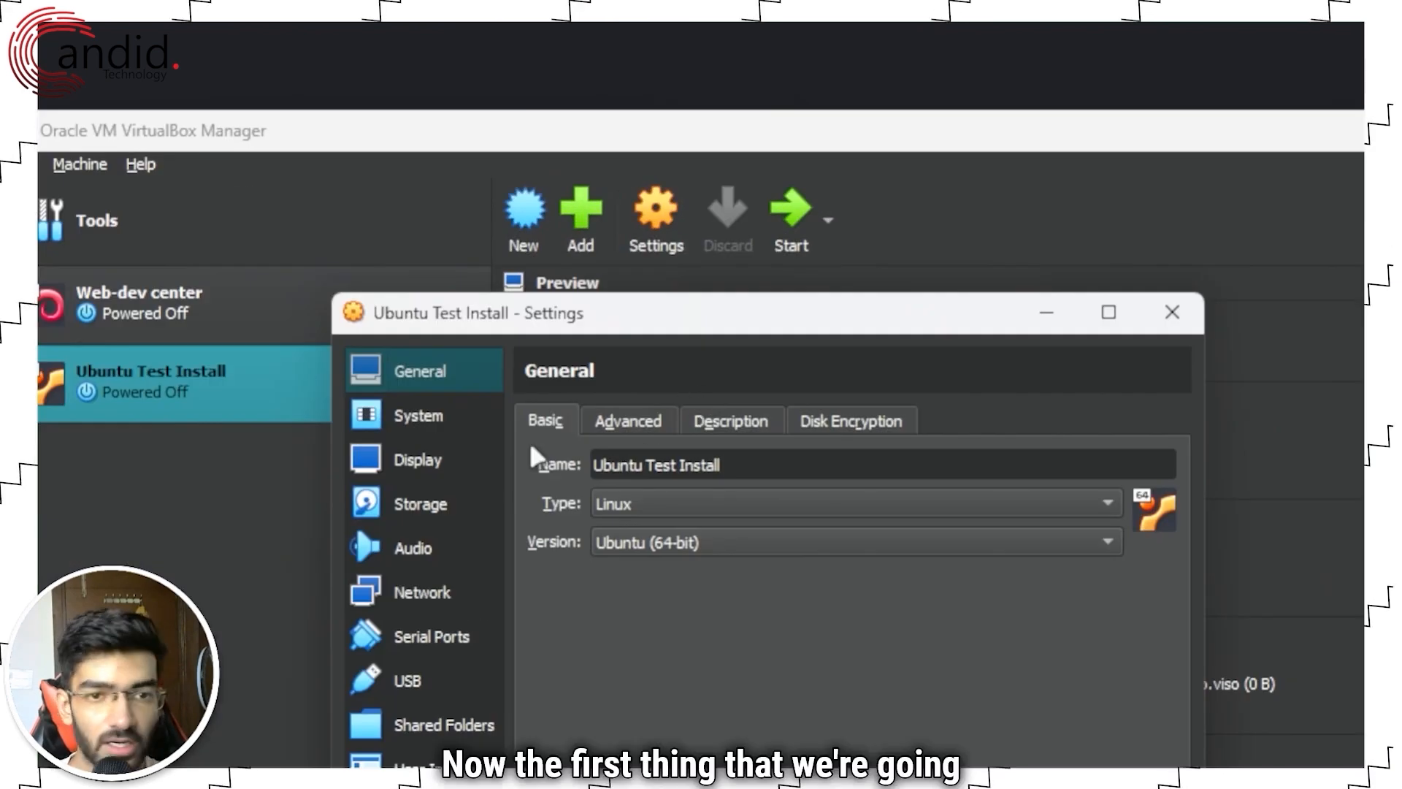
# Step: Set Display video memory to 128 MB, leaving the monitor count at 1
pyautogui.click(435, 454)
pyautogui.moveTo(727, 458); pyautogui.dragTo(1105, 452)
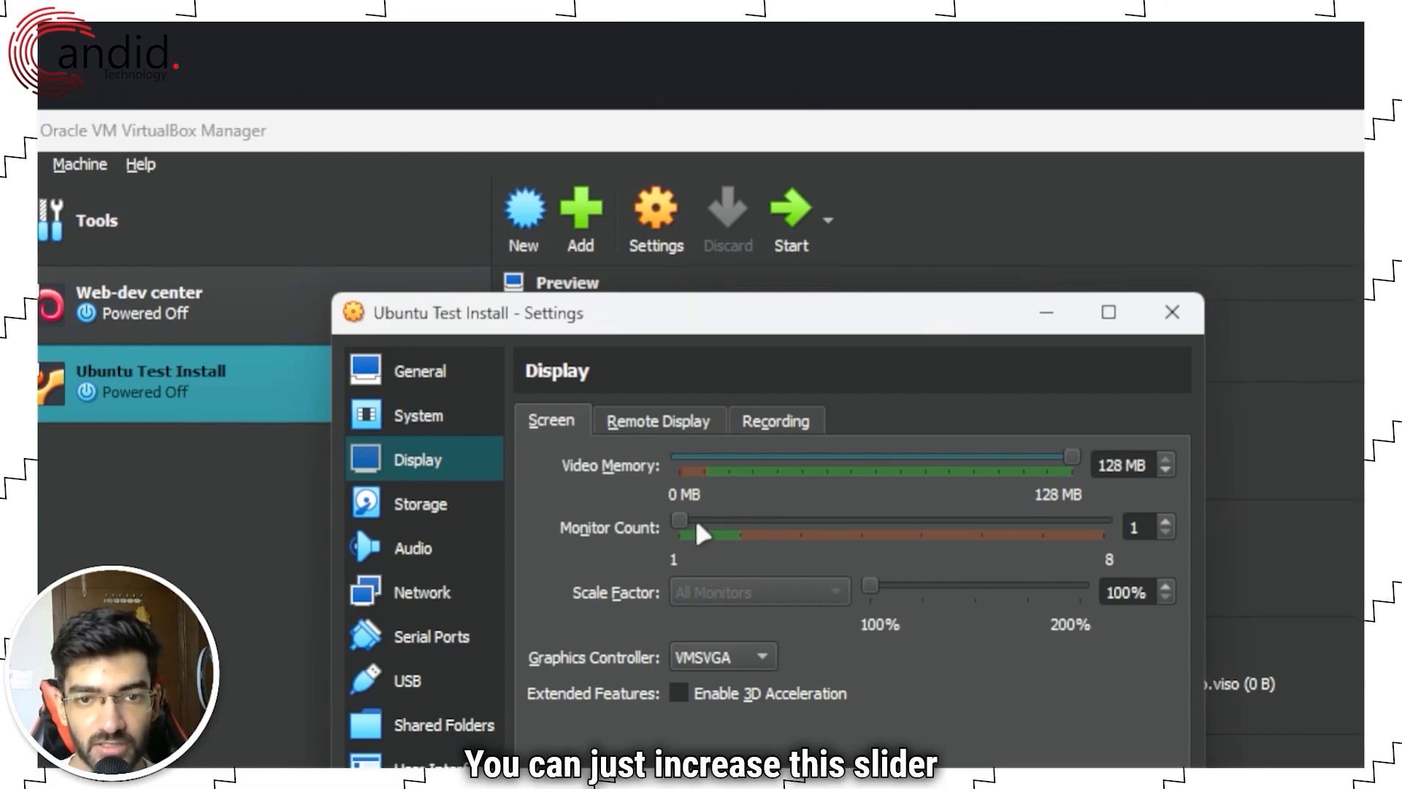
pyautogui.moveTo(691, 529); pyautogui.dragTo(746, 526)
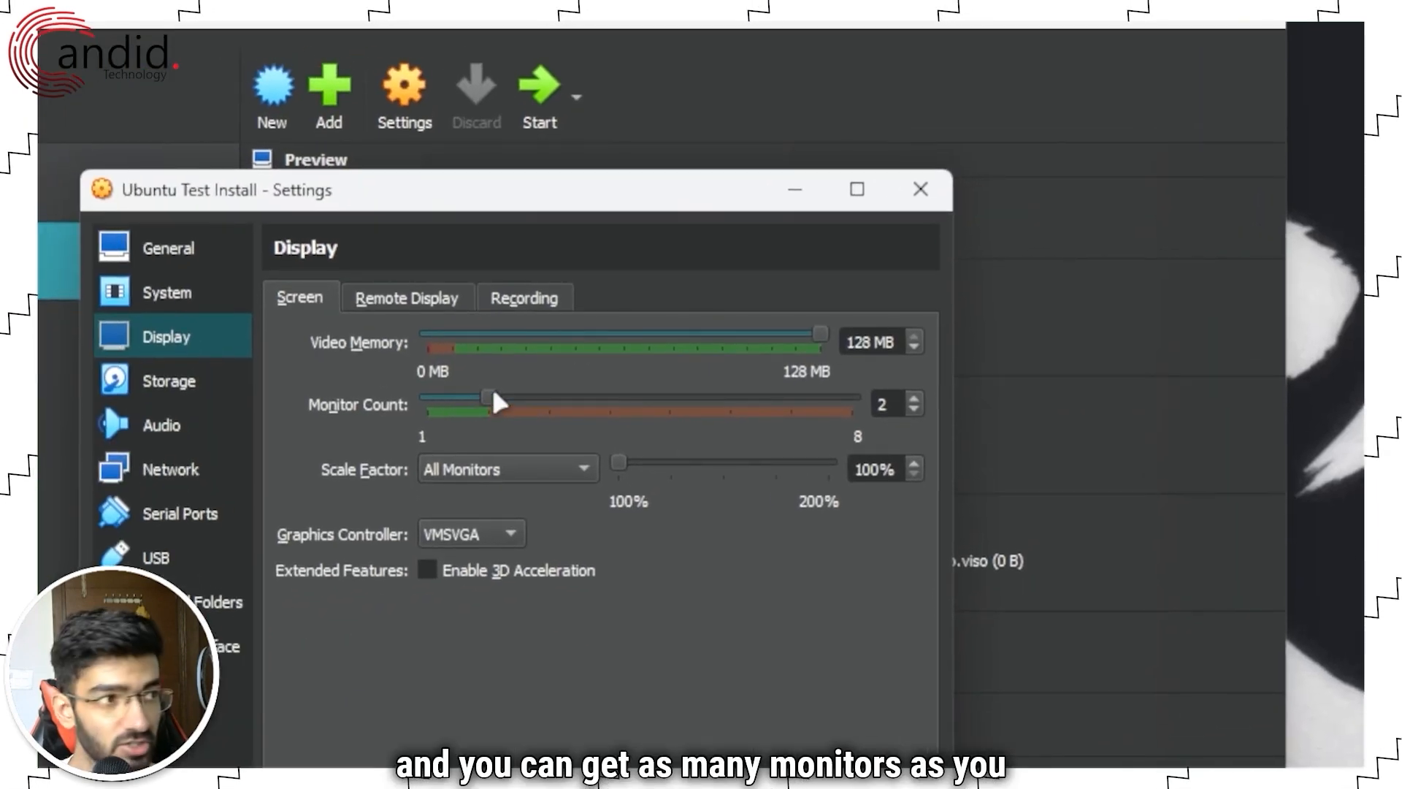
pyautogui.moveTo(492, 401); pyautogui.dragTo(397, 407)
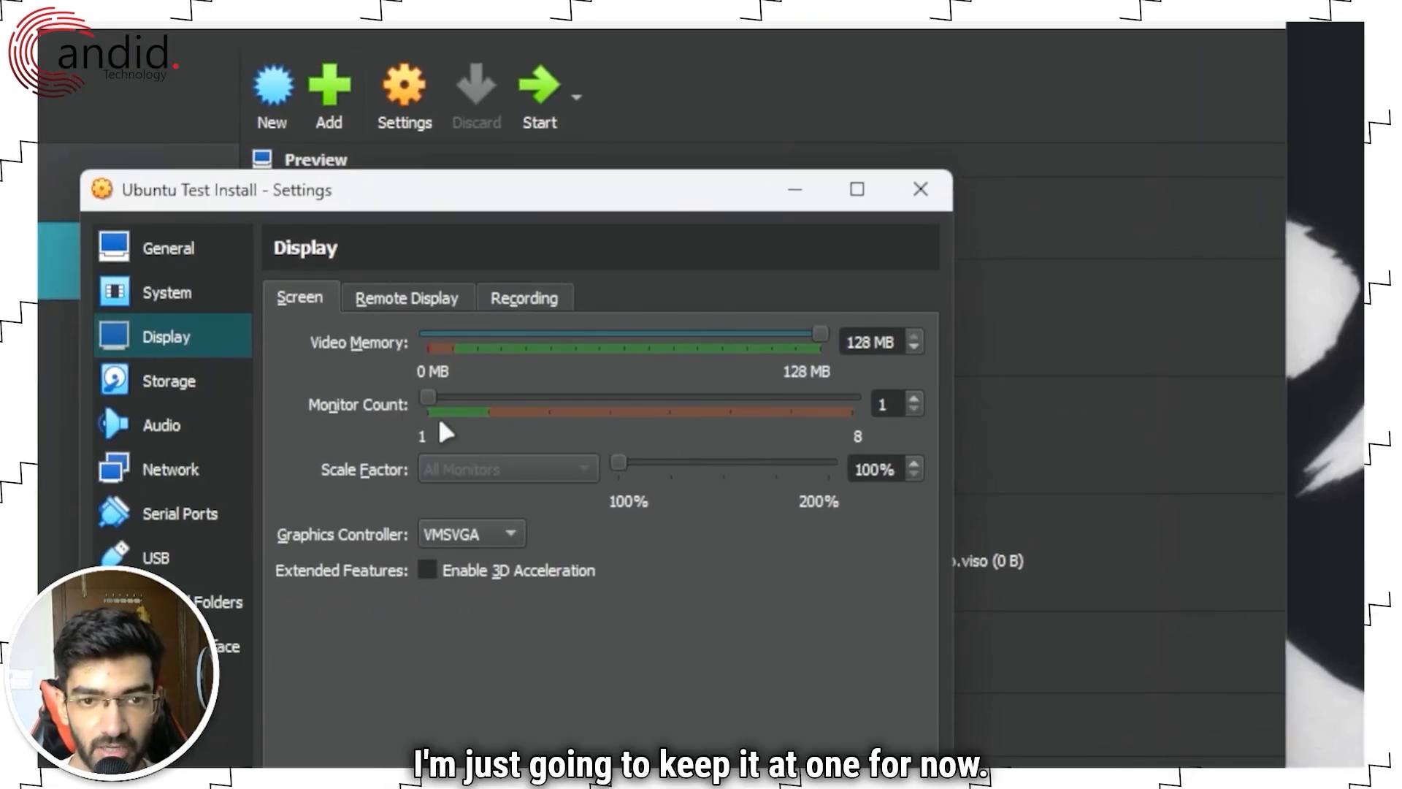
pyautogui.click(183, 293)
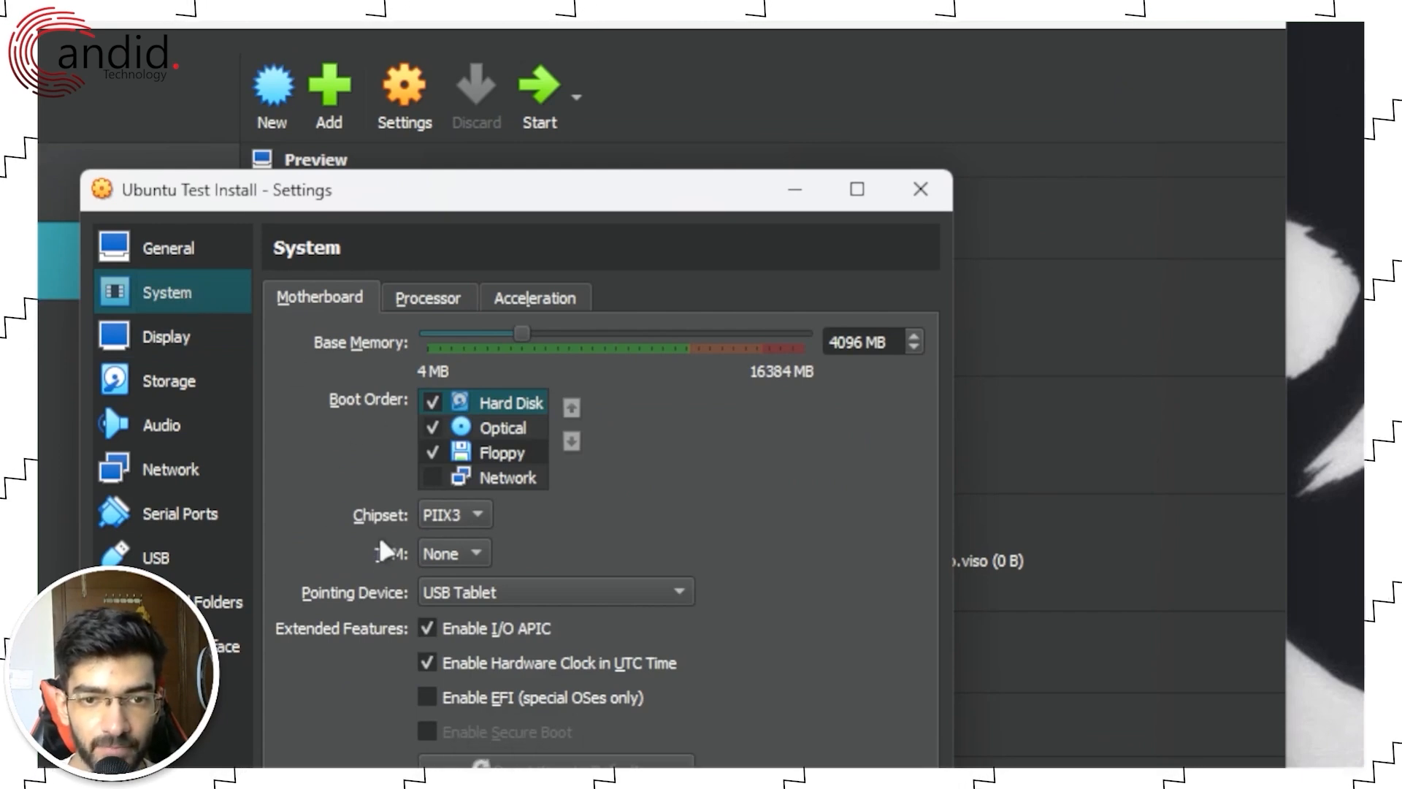
# Step: Check the TPM options on the System page and leave TPM set to None
pyautogui.click(454, 553)
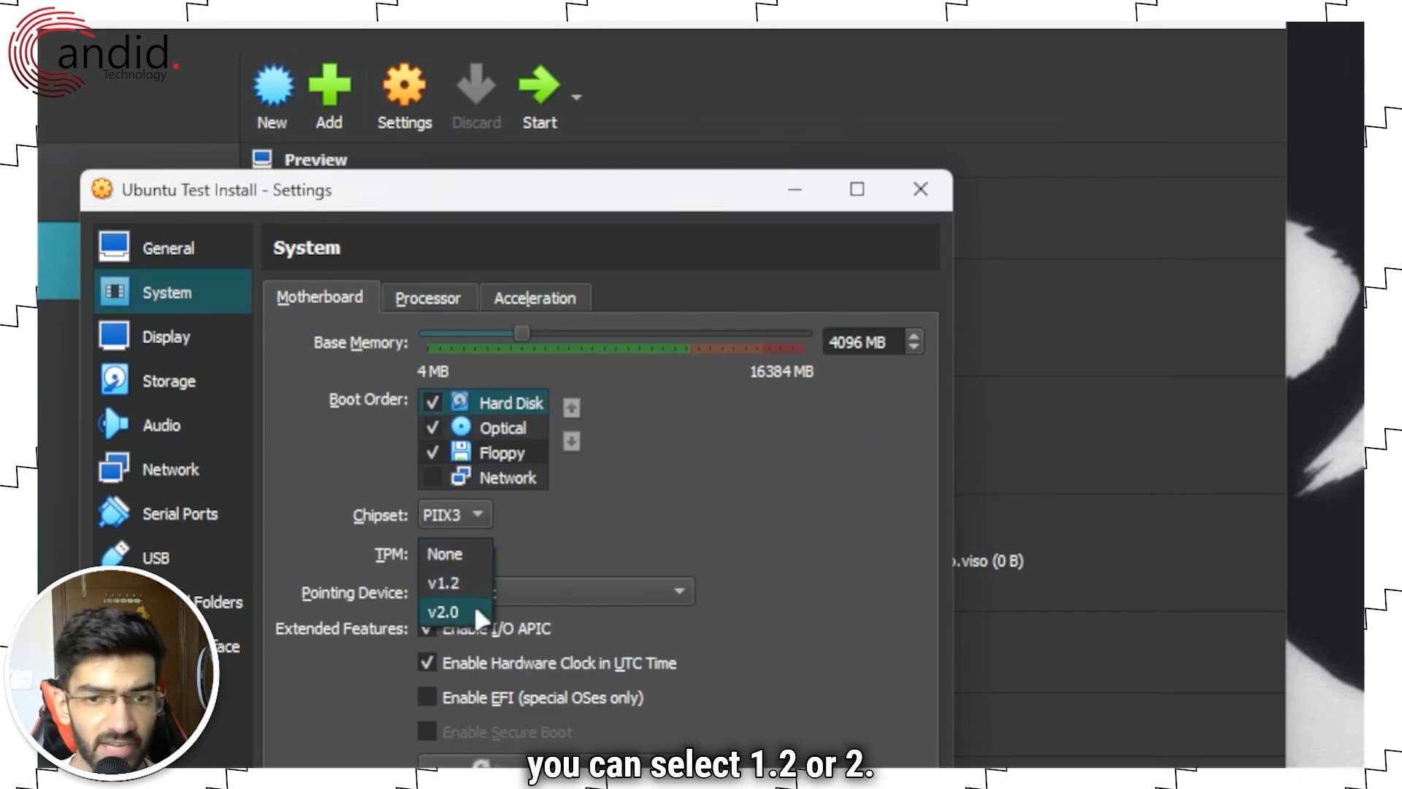
pyautogui.click(468, 541)
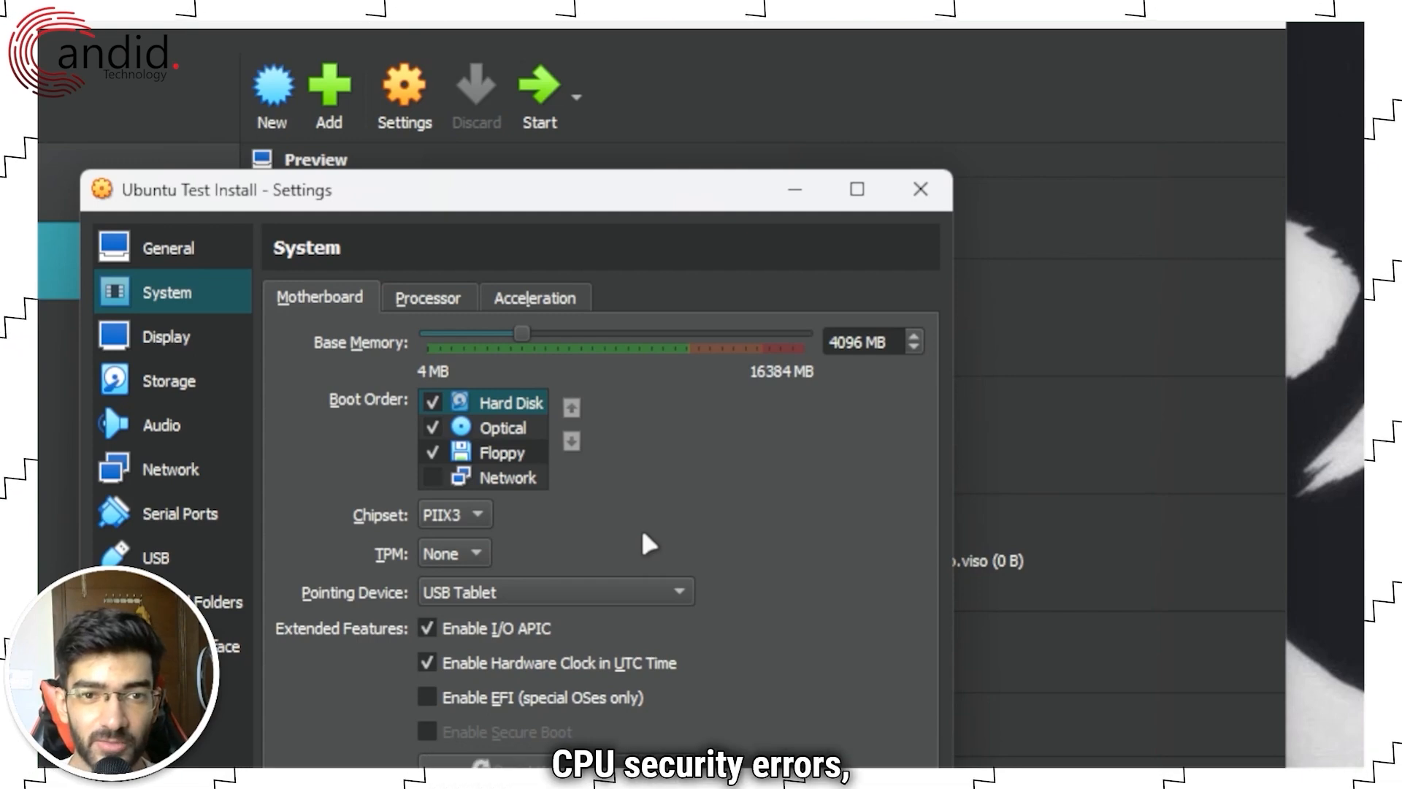
pyautogui.click(475, 553)
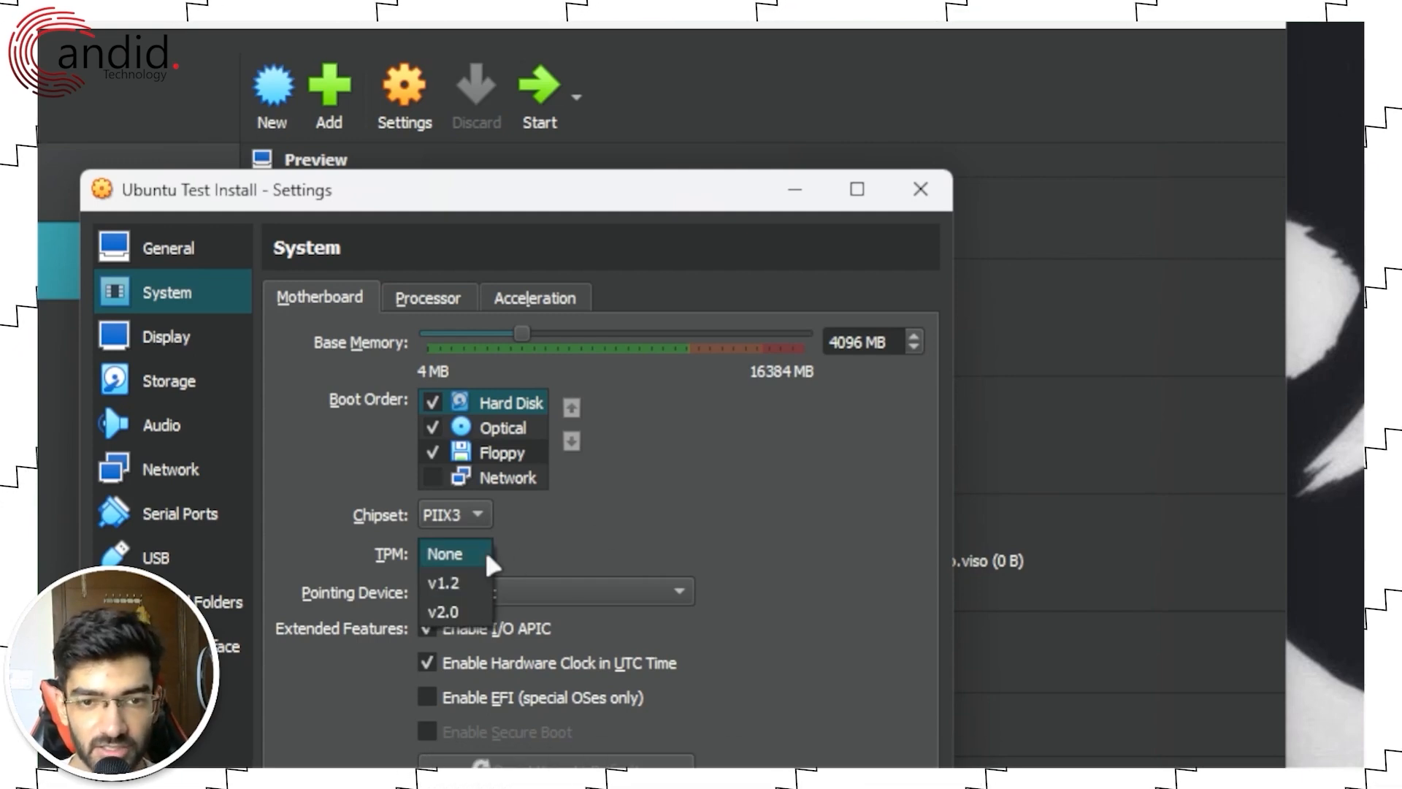
pyautogui.click(486, 546)
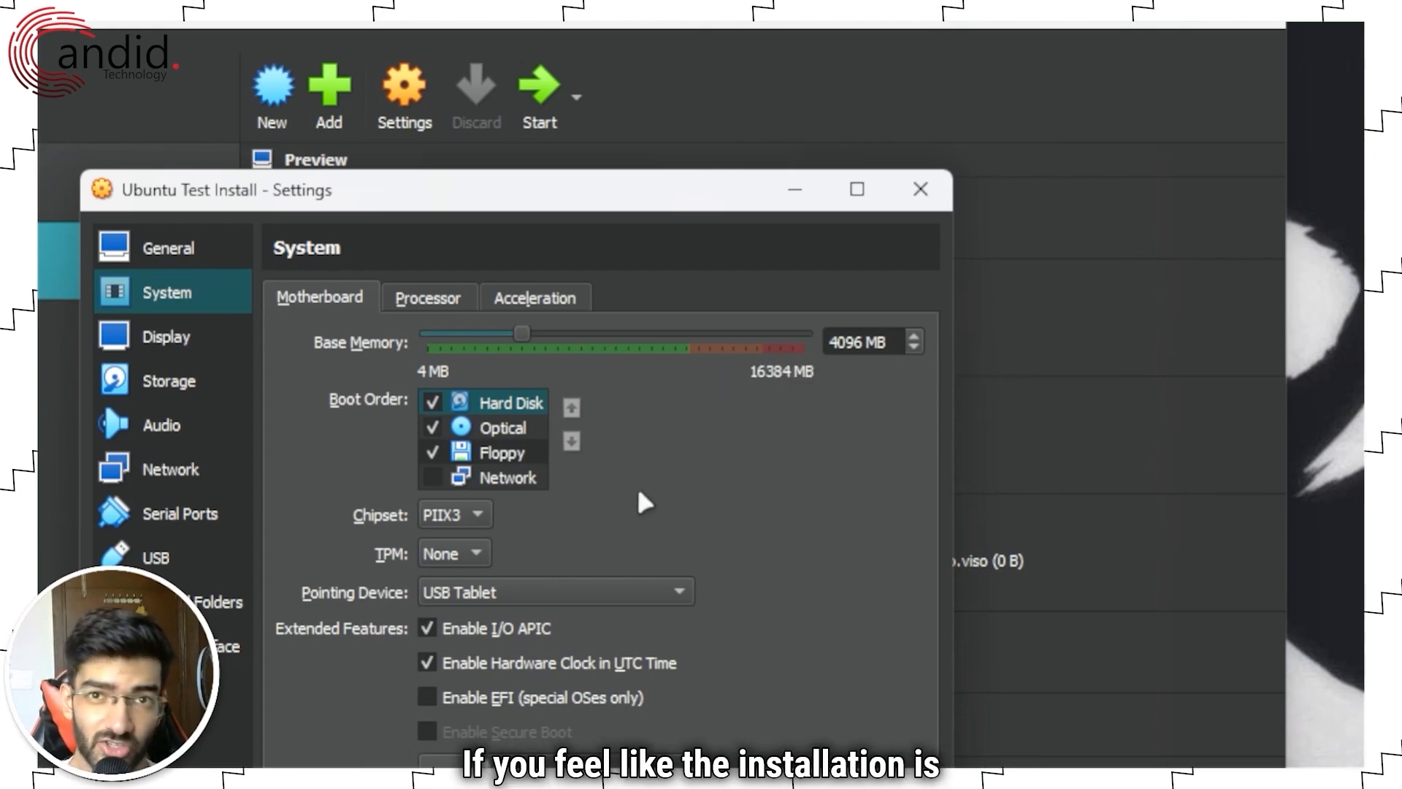
# Step: Review the Processor and Acceleration tabs, then return to Motherboard
pyautogui.click(443, 298)
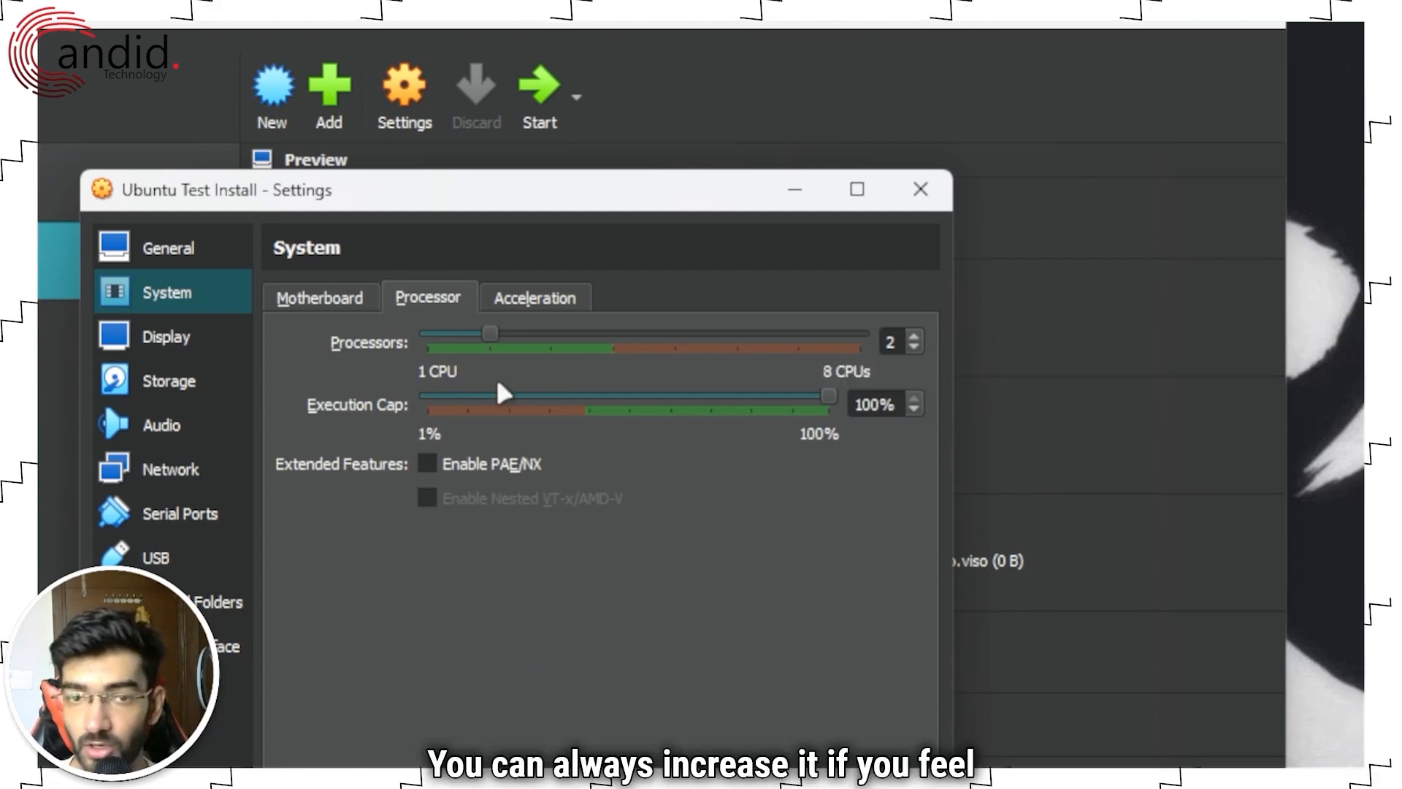
pyautogui.click(544, 303)
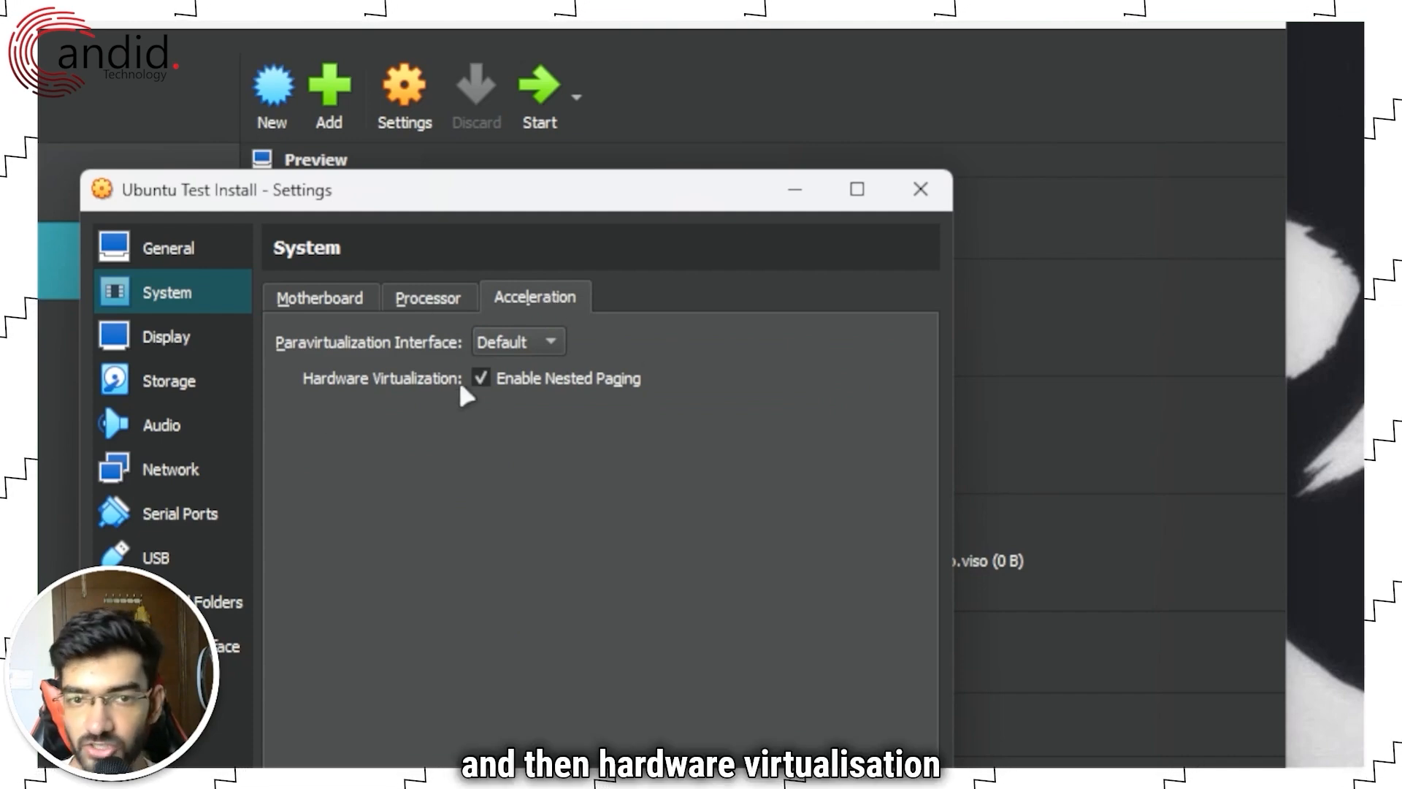
pyautogui.click(321, 296)
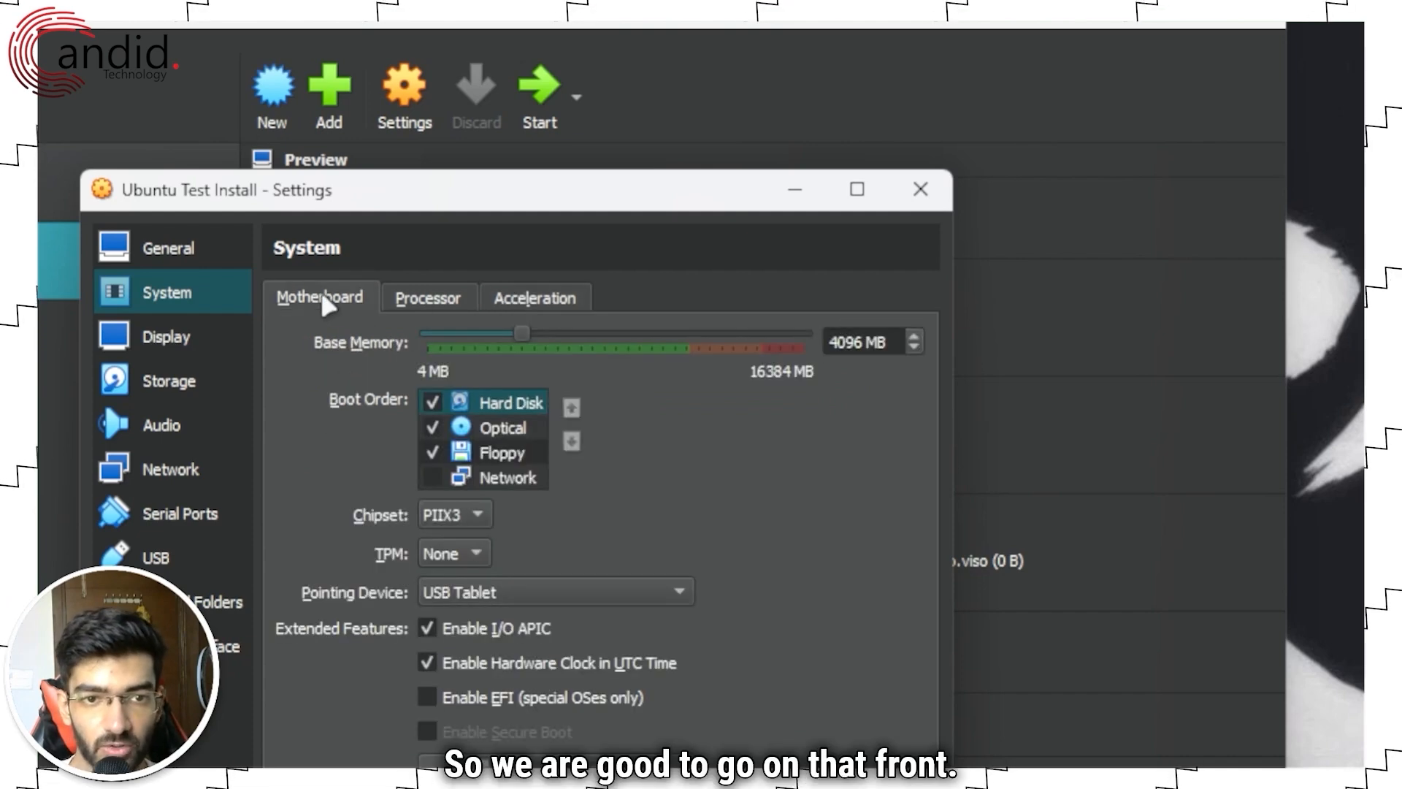
# Step: Review the Network, Audio, Storage, Serial Ports, USB and General pages, then save with OK
pyautogui.click(188, 471)
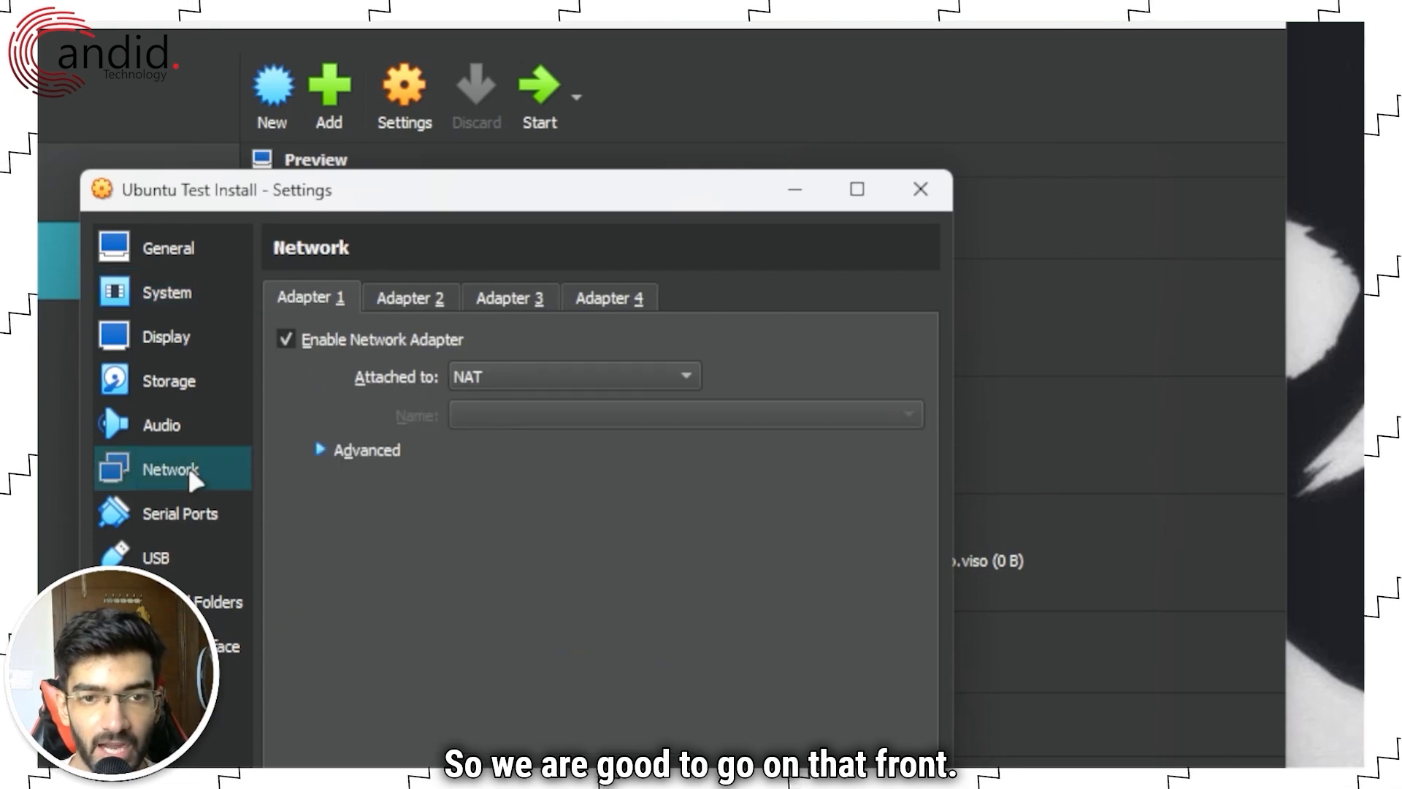
pyautogui.click(194, 407)
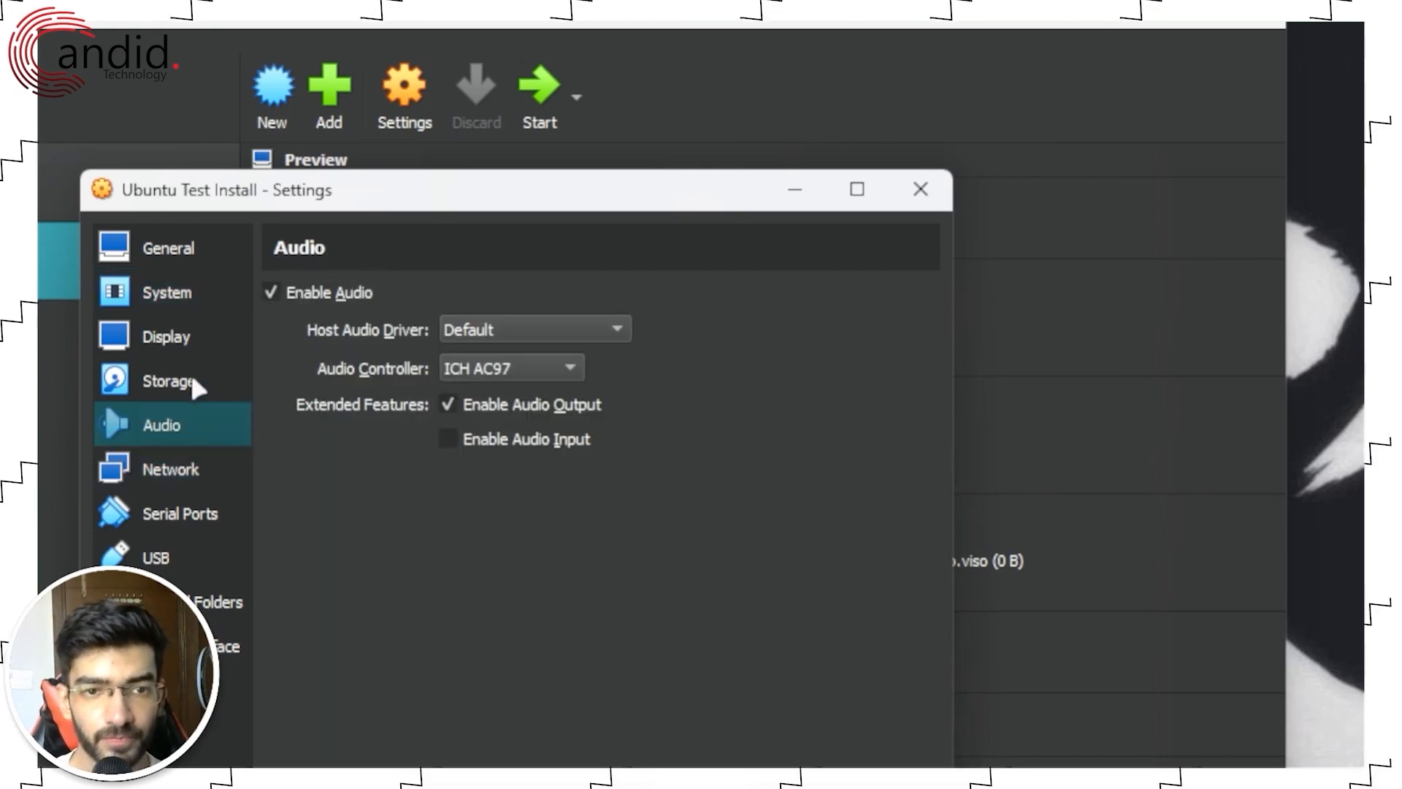
pyautogui.click(189, 374)
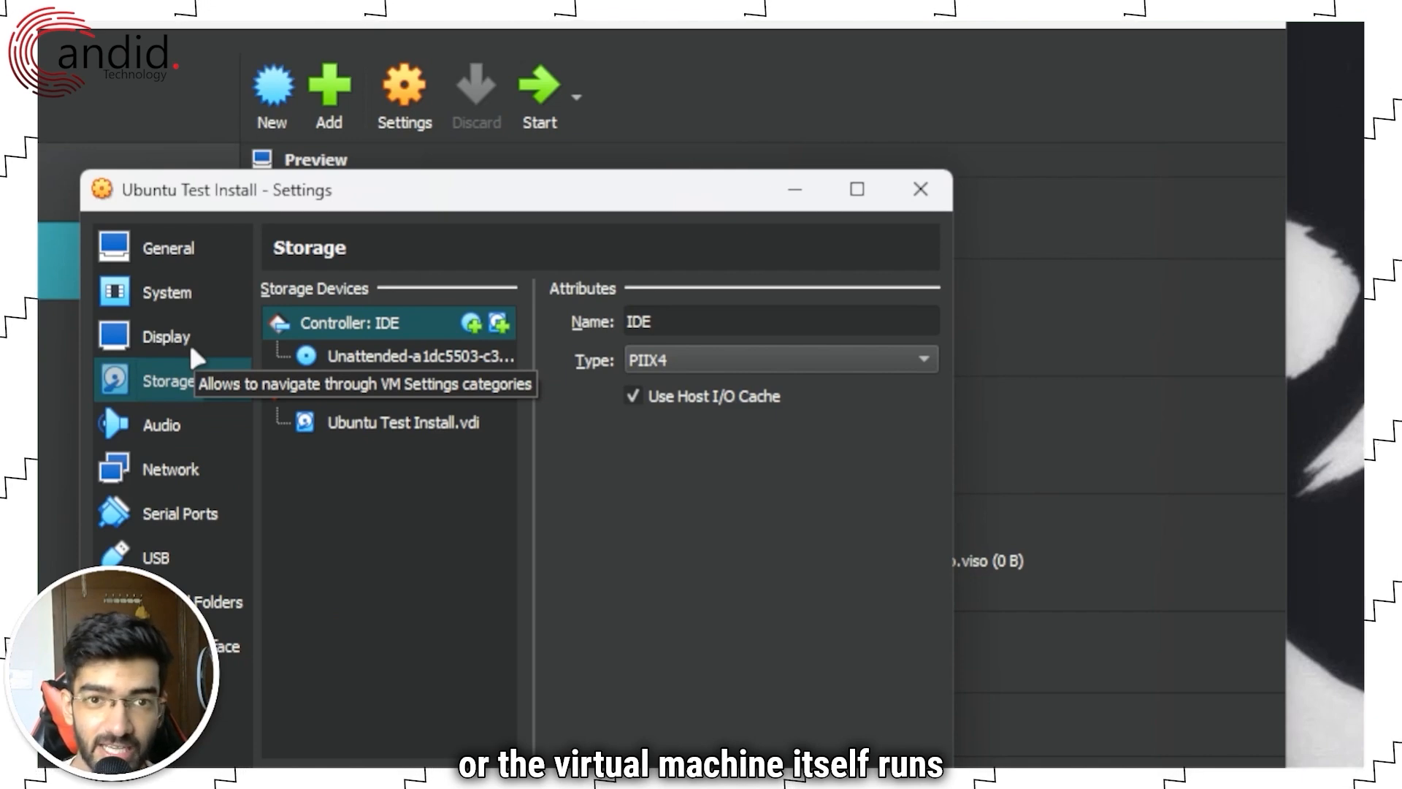
pyautogui.click(177, 467)
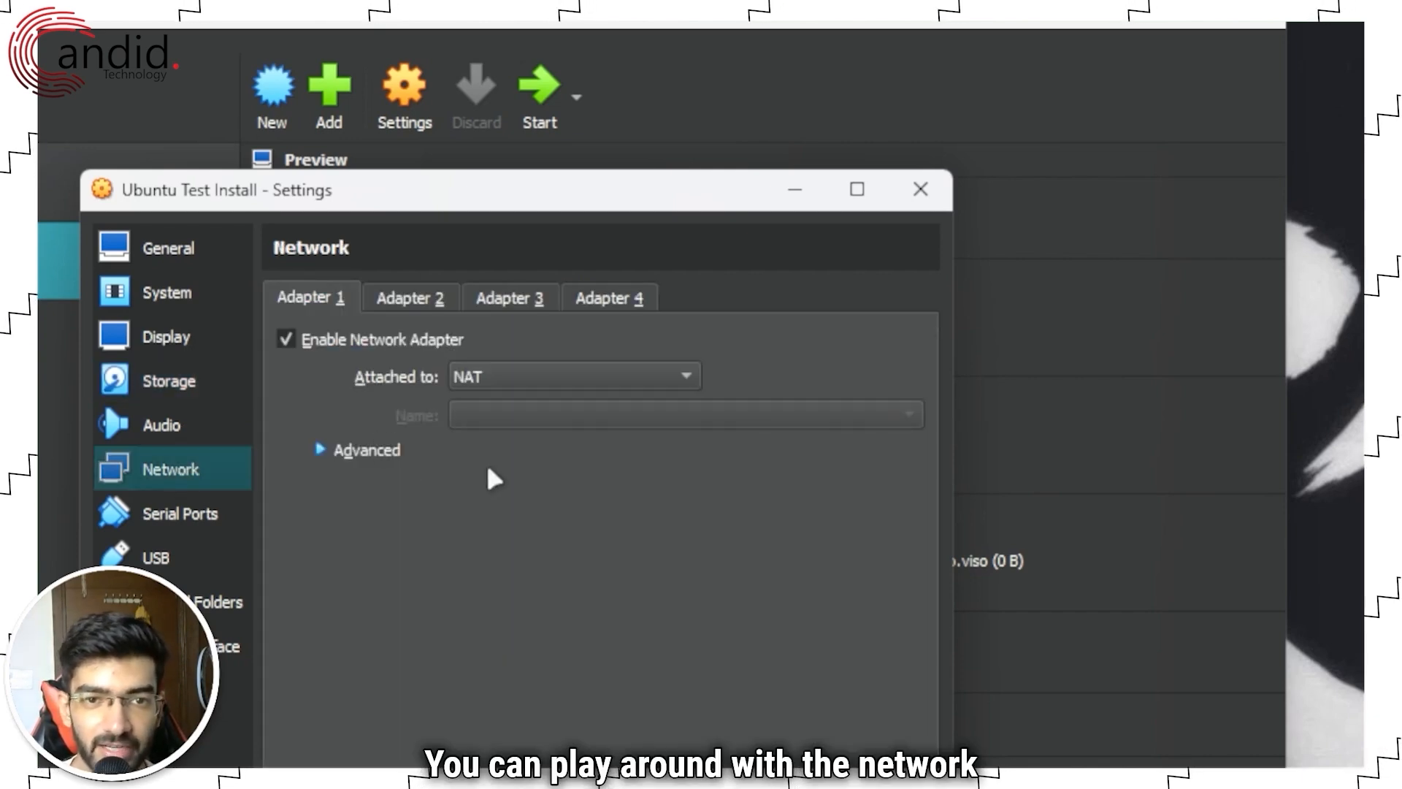
pyautogui.click(206, 511)
pyautogui.click(179, 553)
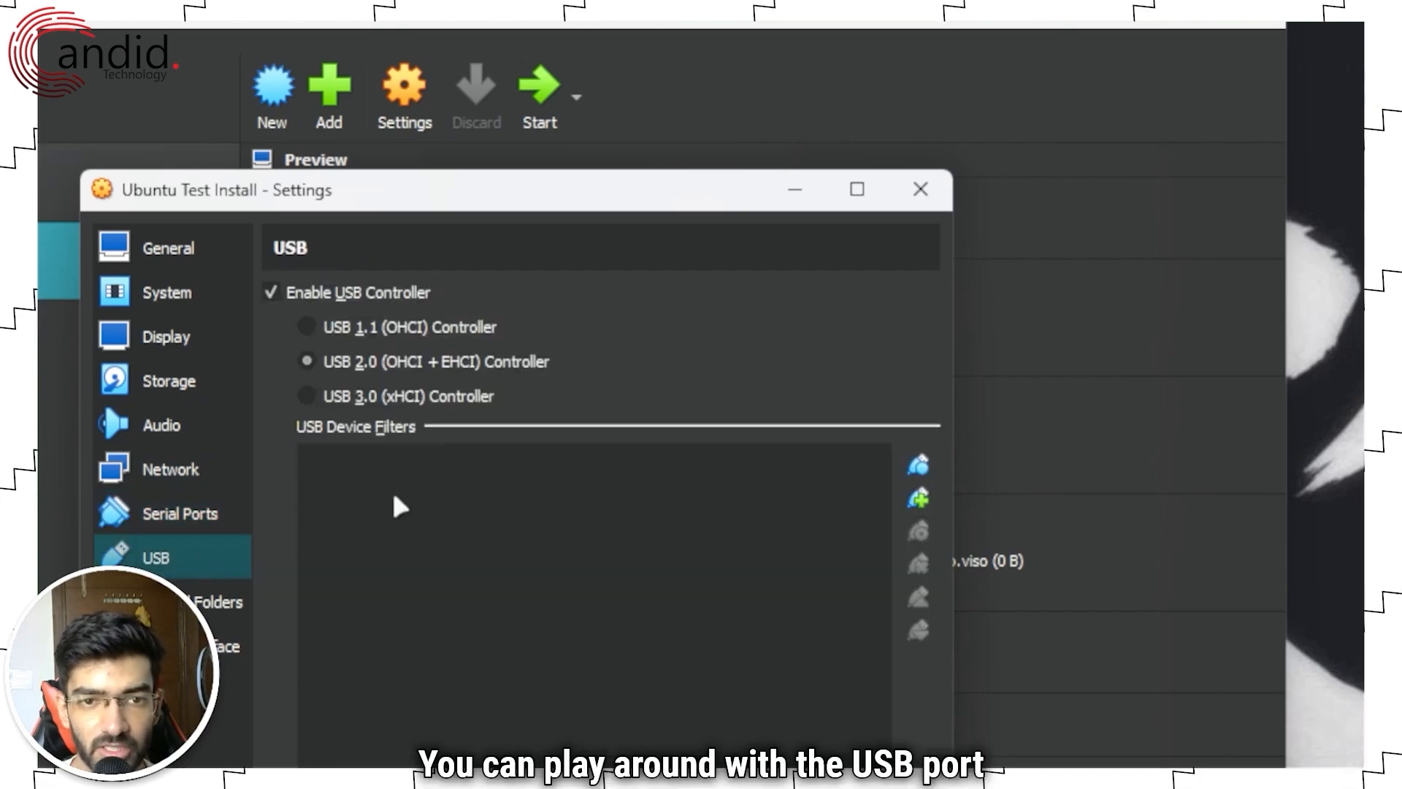
pyautogui.click(151, 248)
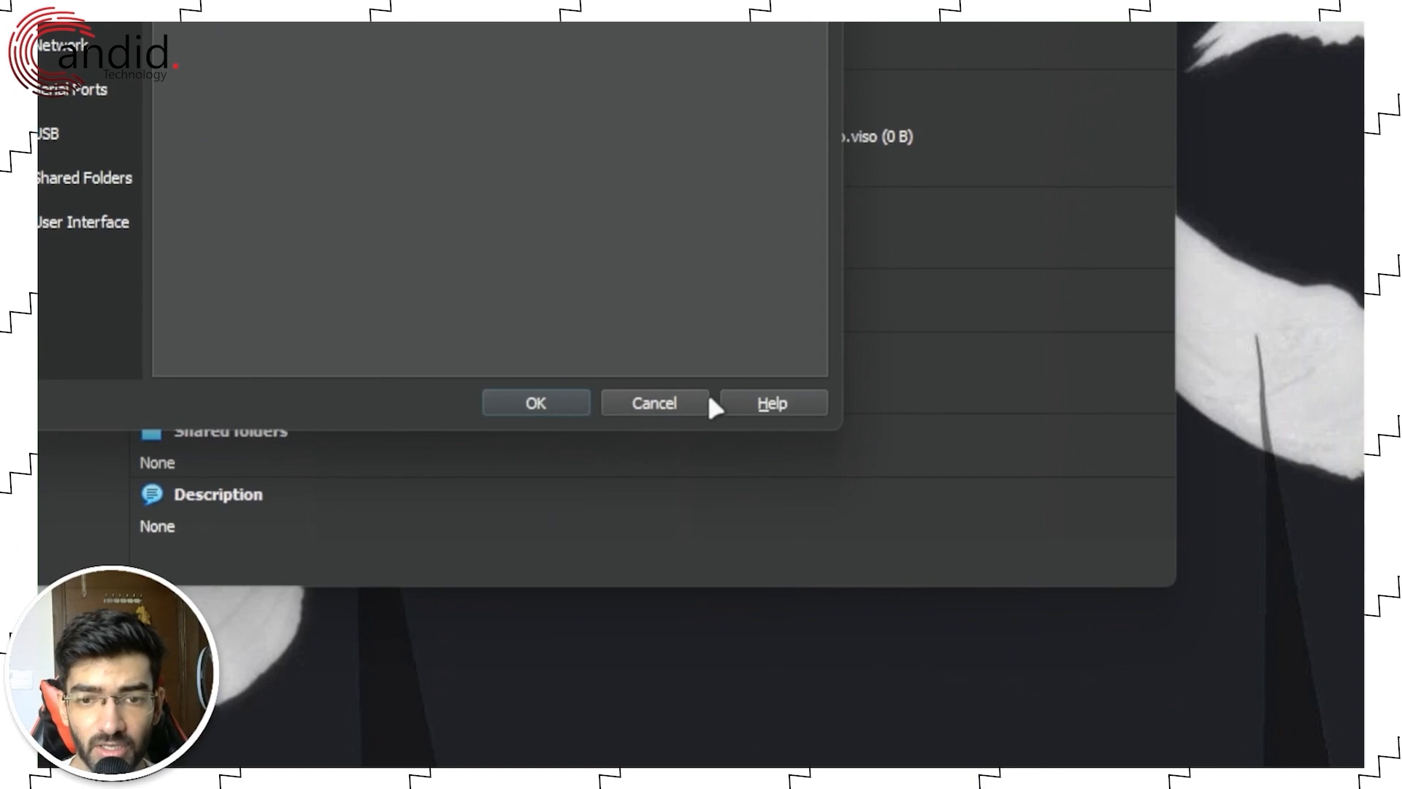
pyautogui.click(556, 398)
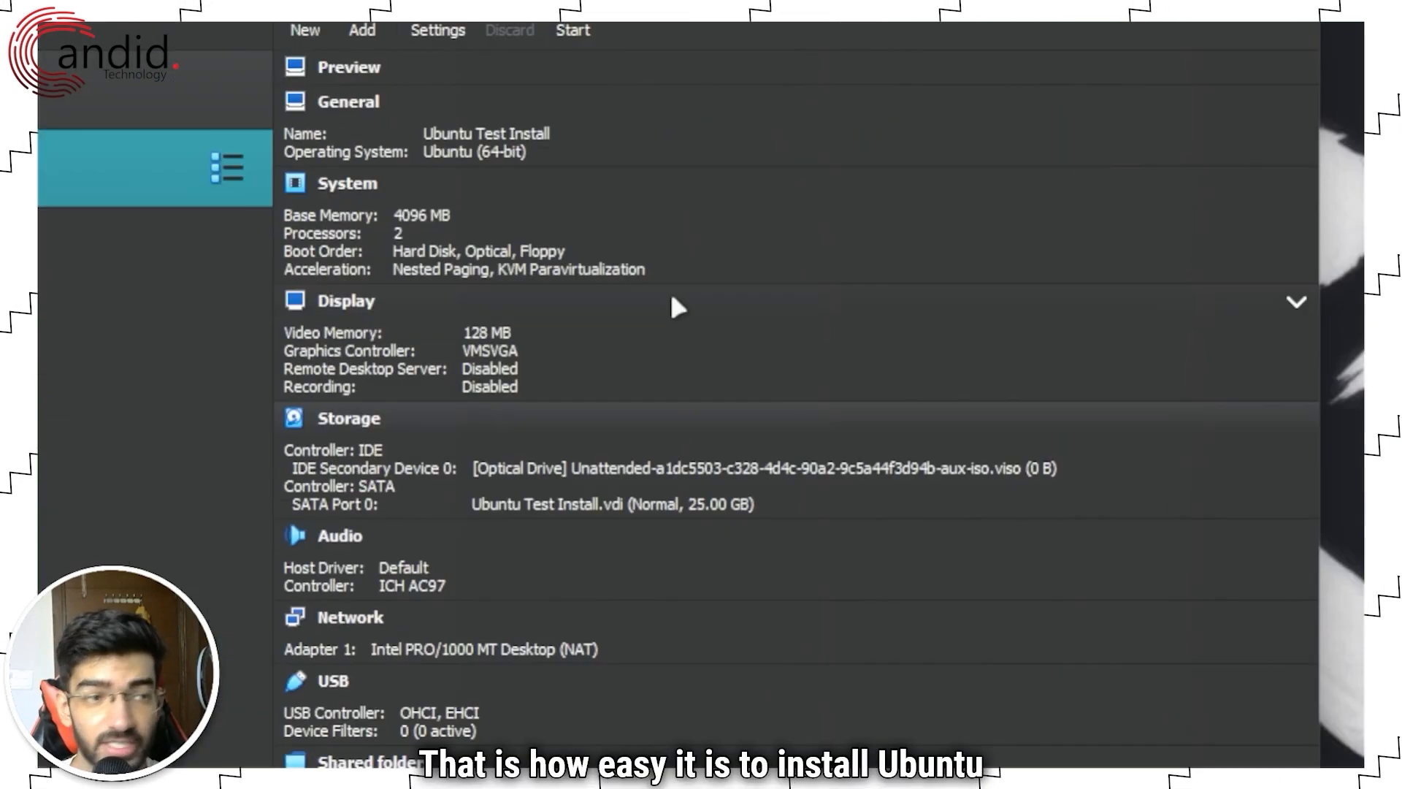